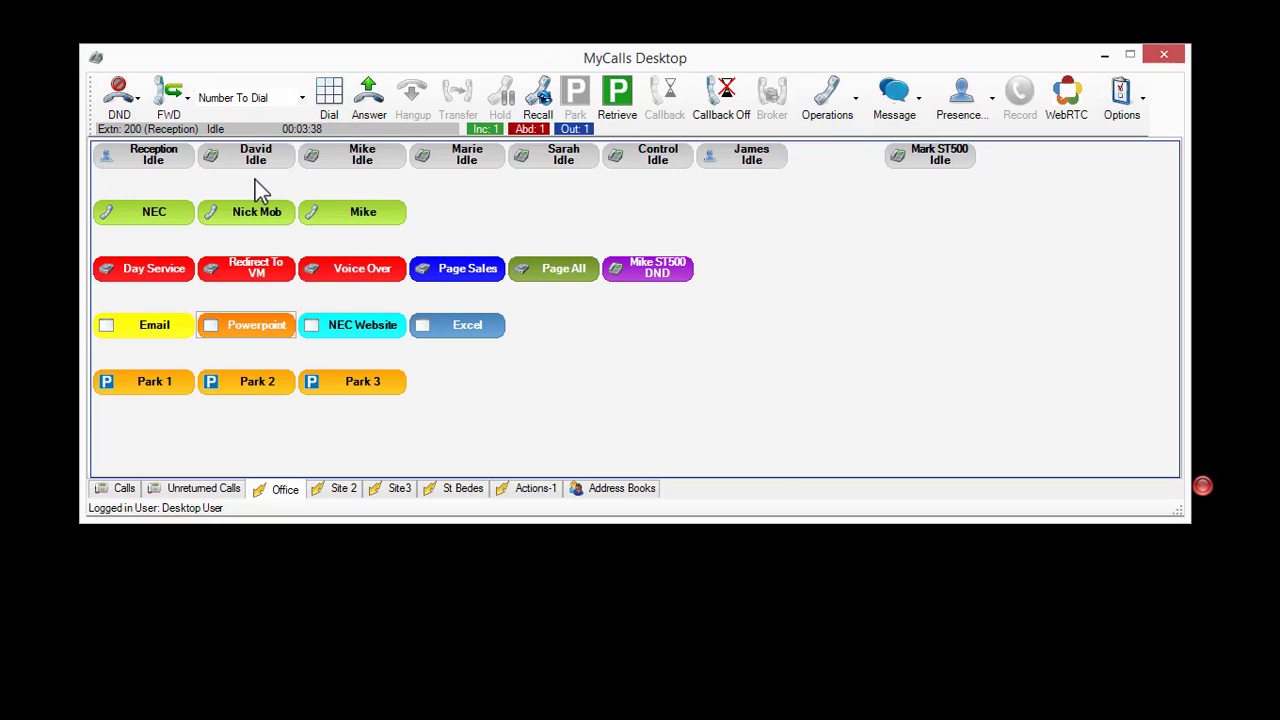
# Call the ST500 mobile extension from the Office page and hang up while it is still ringing.
pyautogui.click(935, 160)
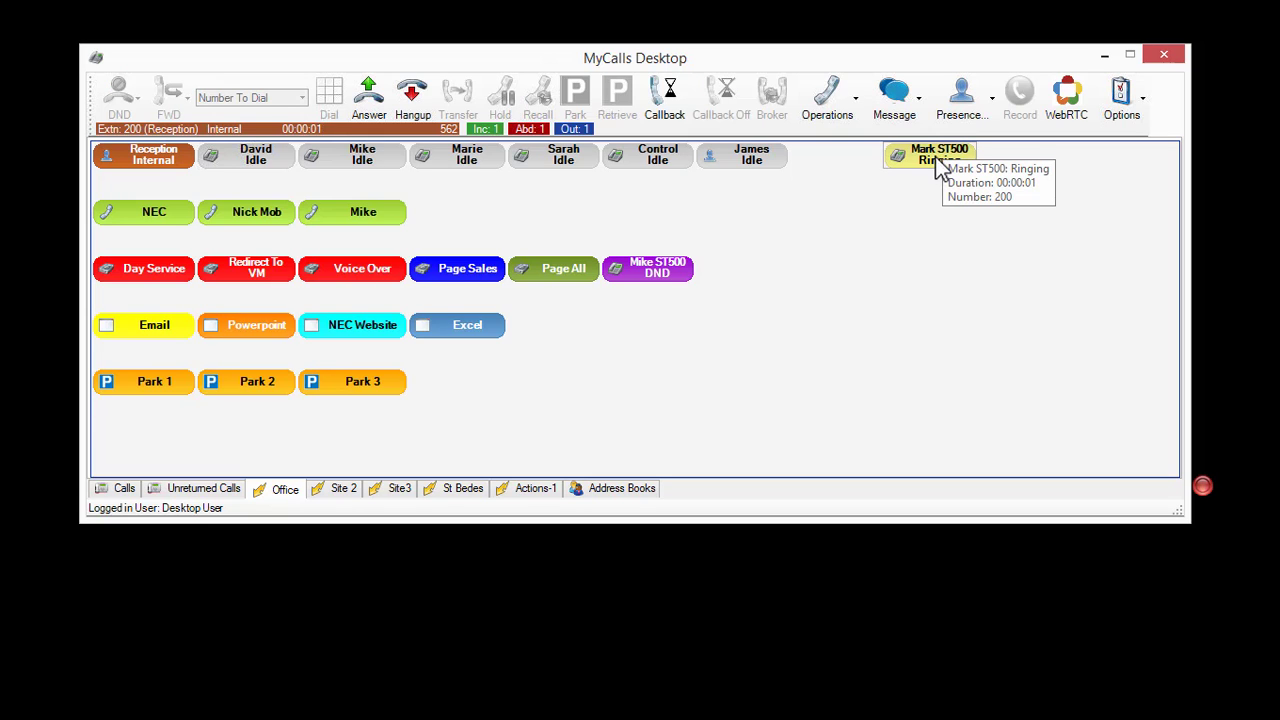
pyautogui.click(417, 104)
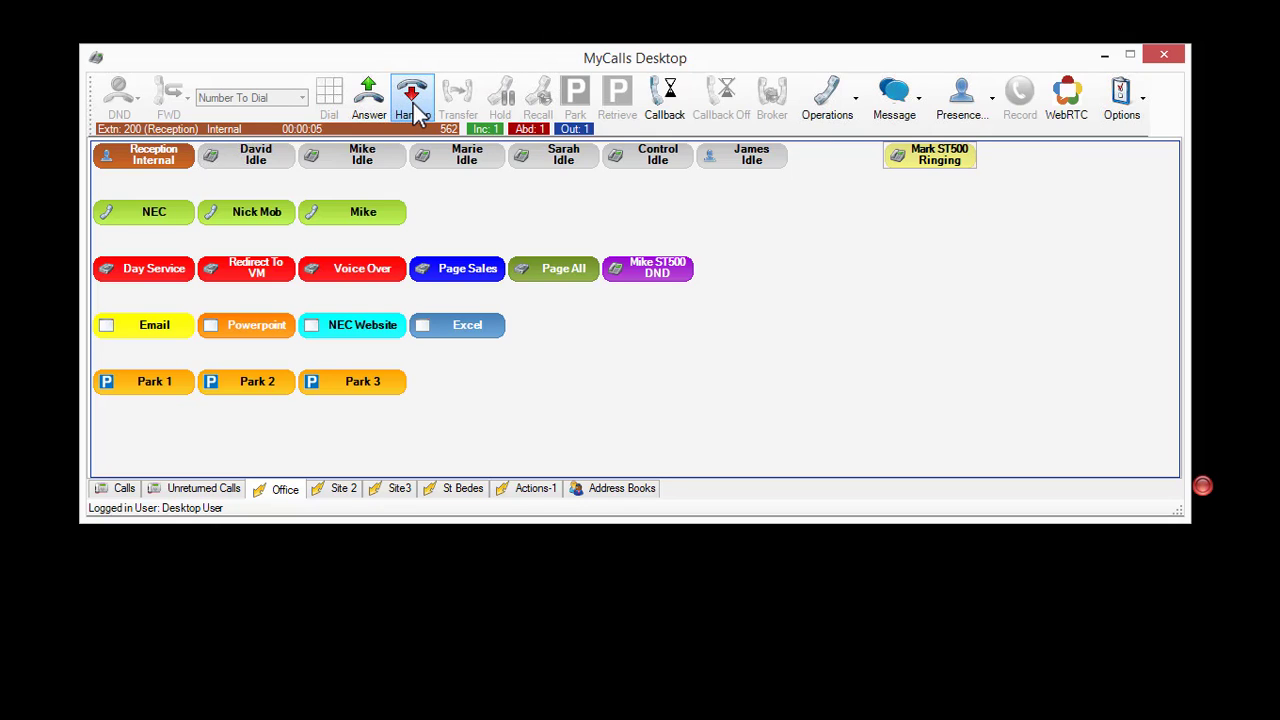
pyautogui.click(414, 100)
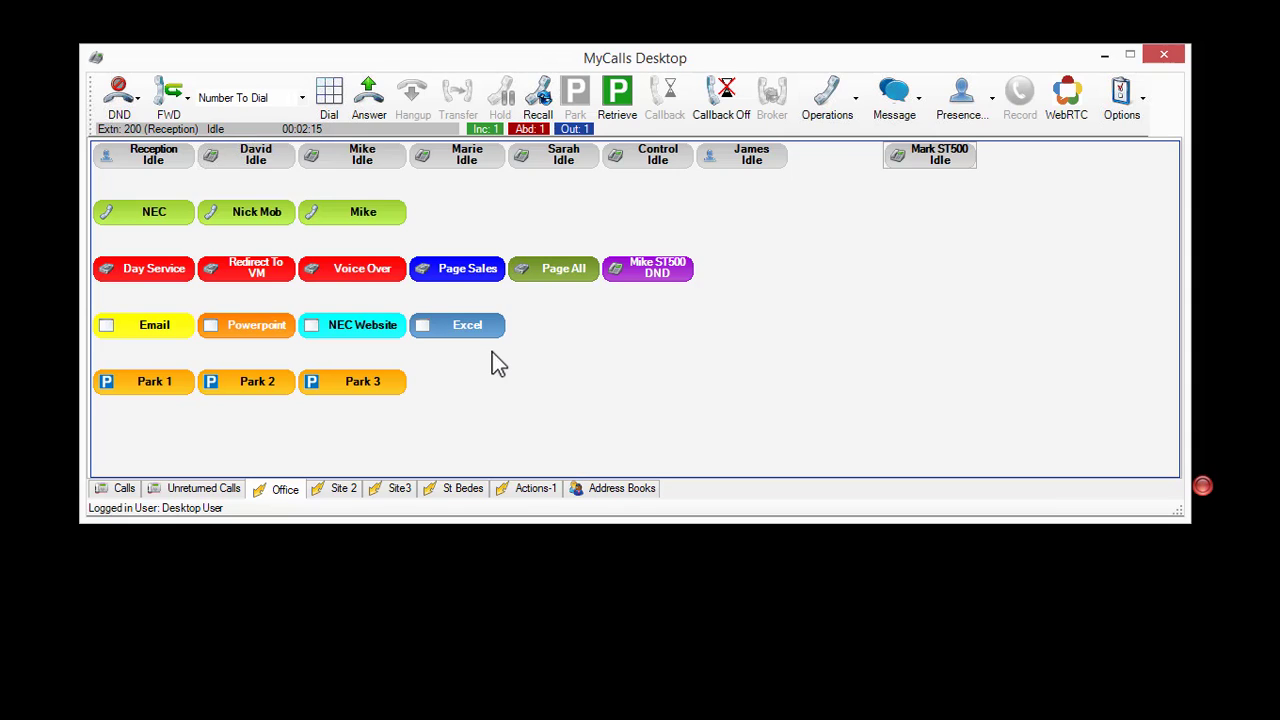
# Launch the NEC Website and Email shortcuts from the Office page.
pyautogui.click(358, 340)
pyautogui.click(165, 336)
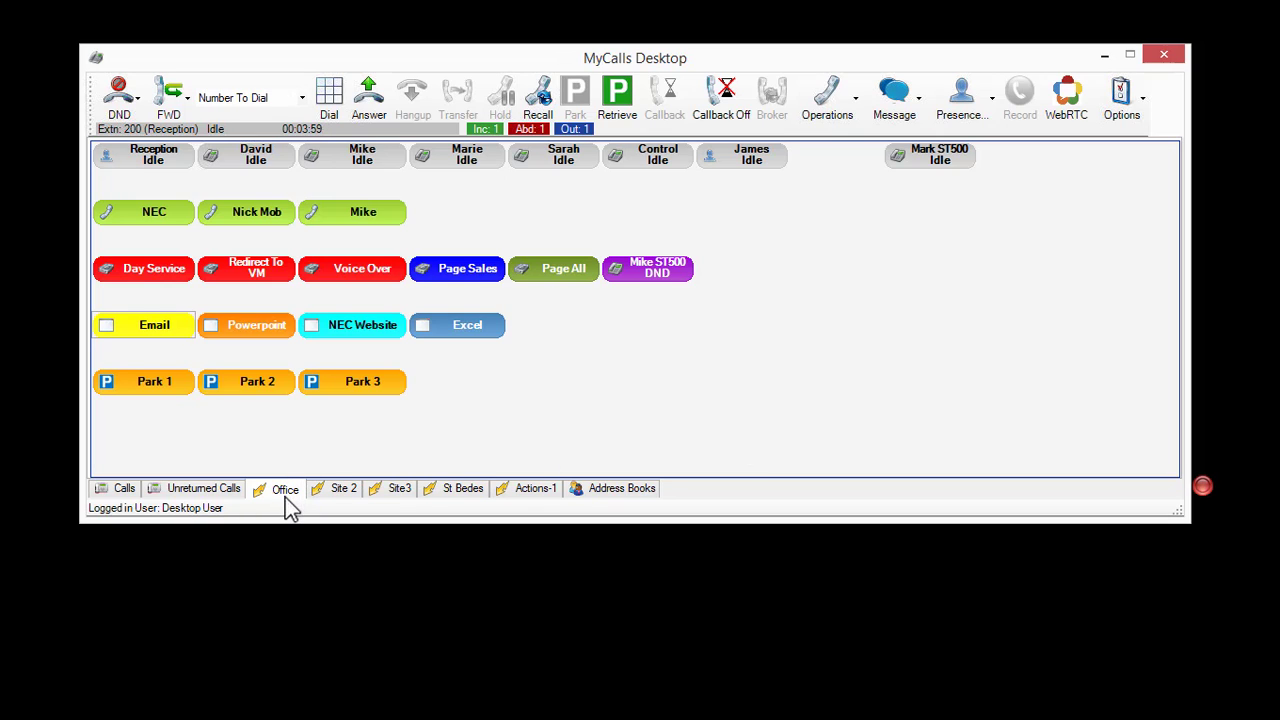
# Review the extension and speed dial layouts of the Site 2, Site3 and St Bedes pages, and return to the Office page.
pyautogui.click(343, 494)
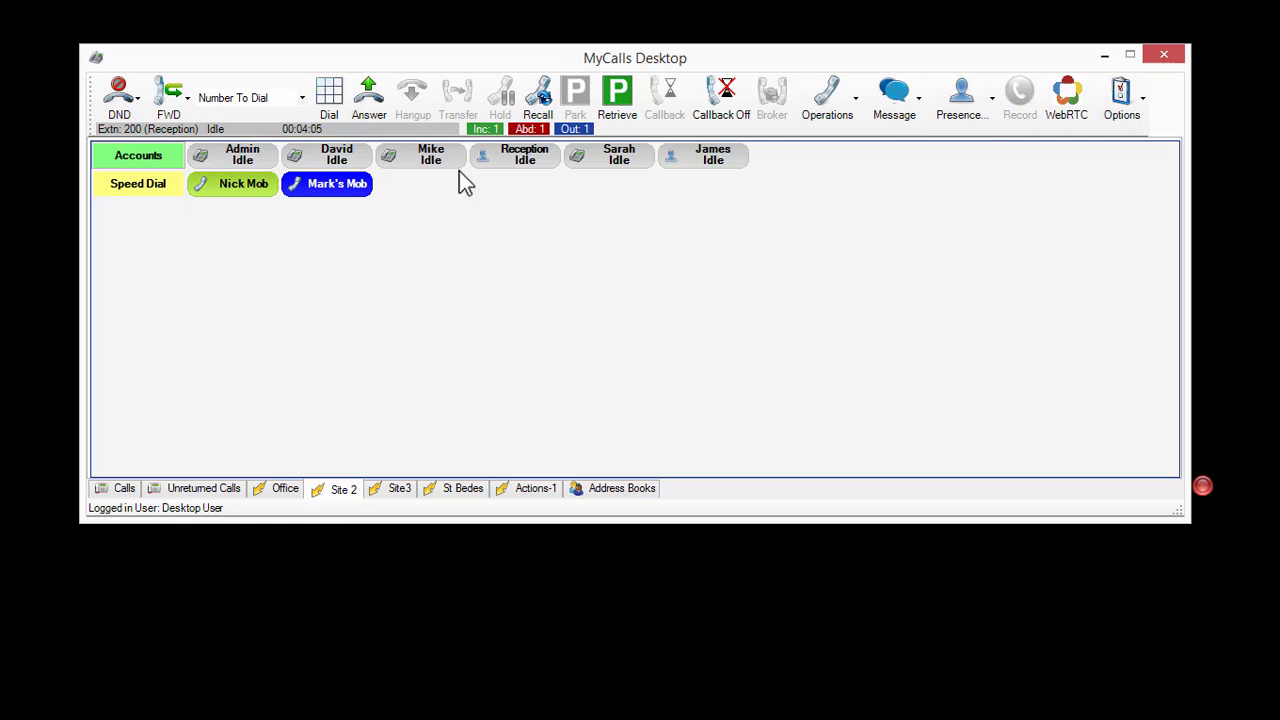
pyautogui.click(397, 498)
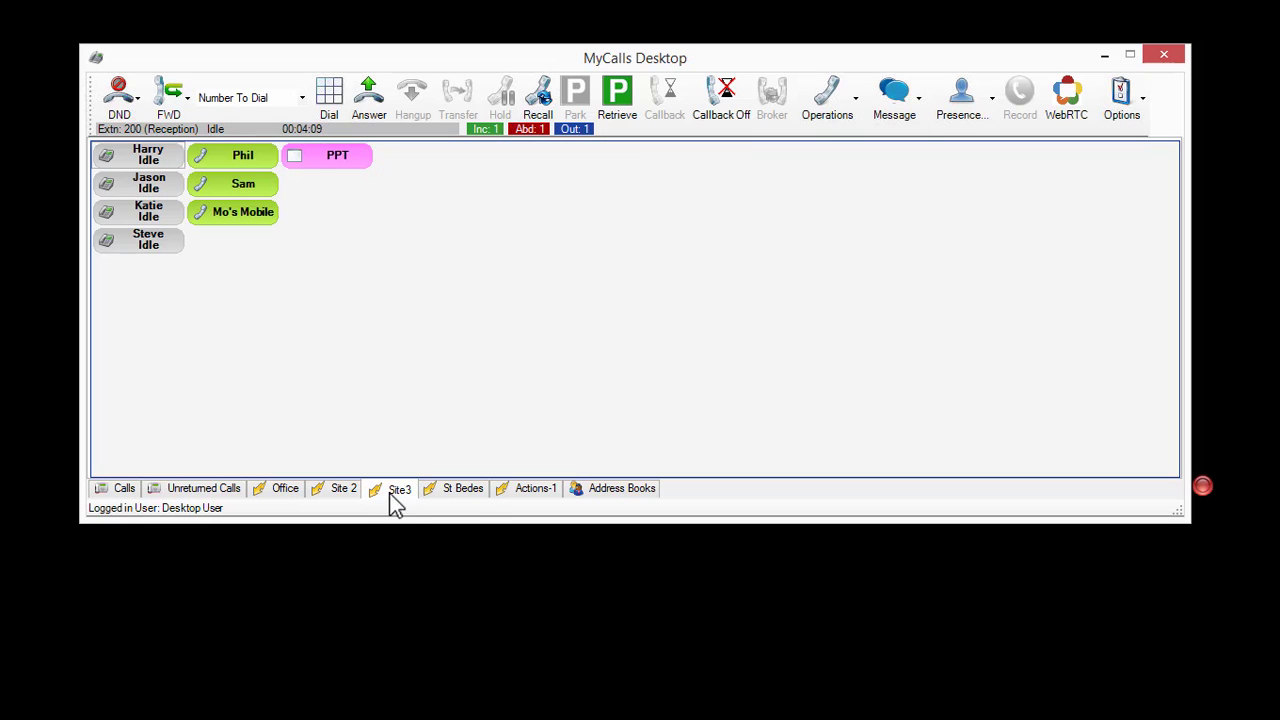
pyautogui.click(481, 497)
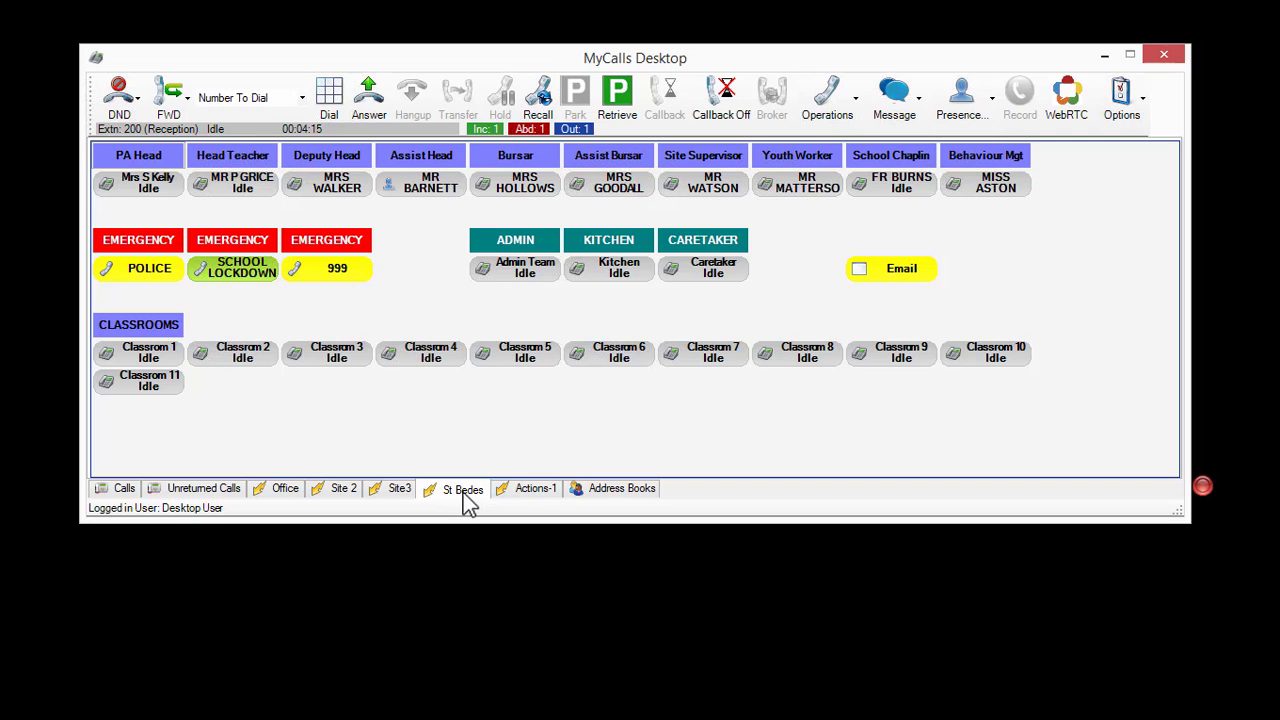
pyautogui.click(392, 490)
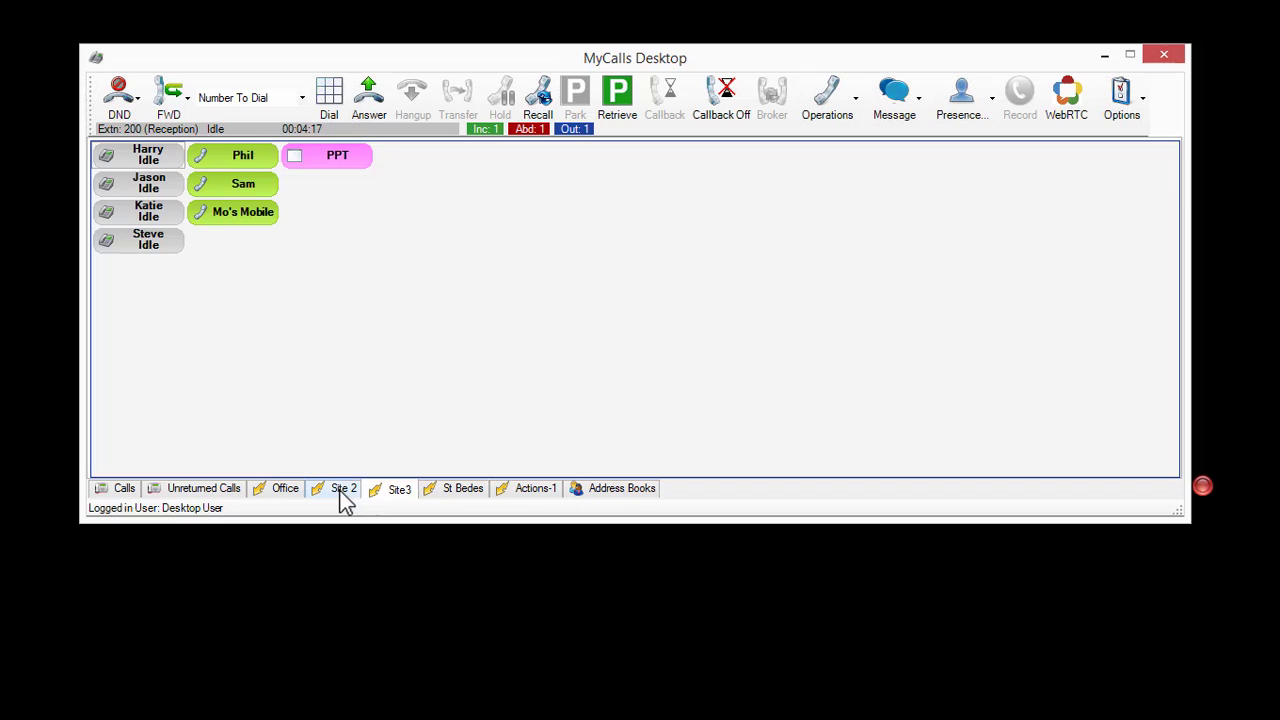
pyautogui.click(340, 491)
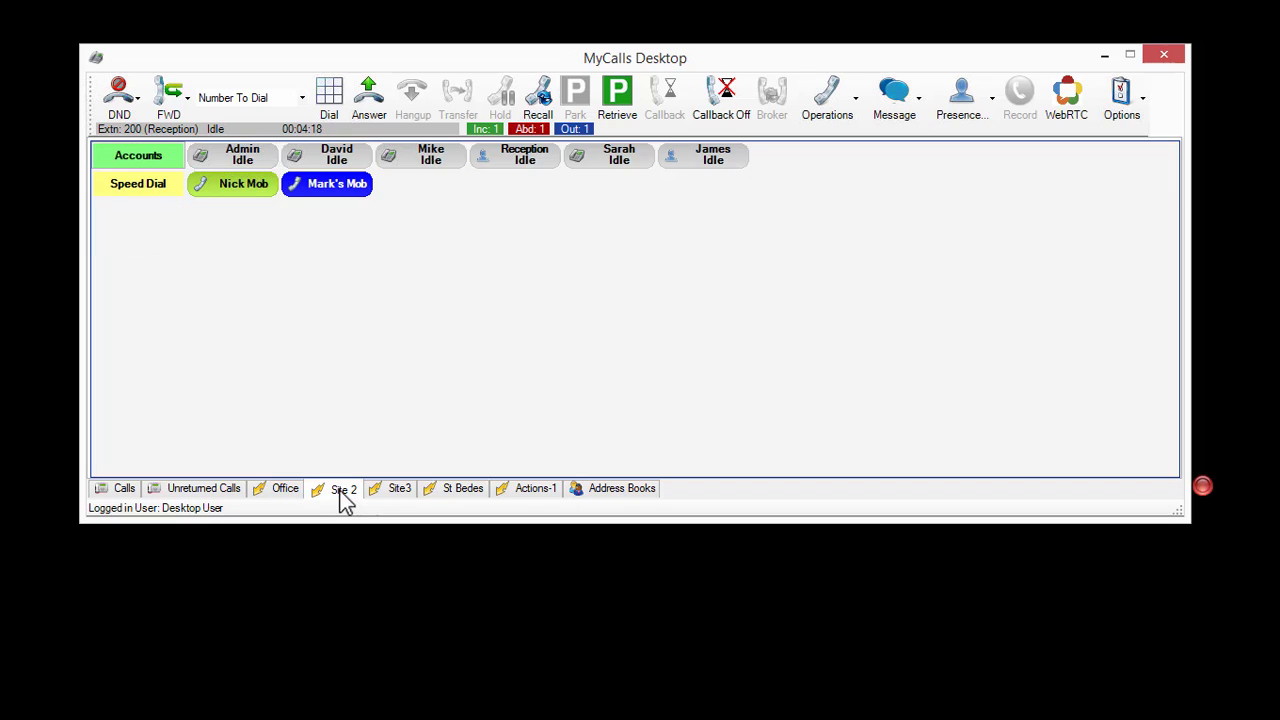
pyautogui.click(288, 492)
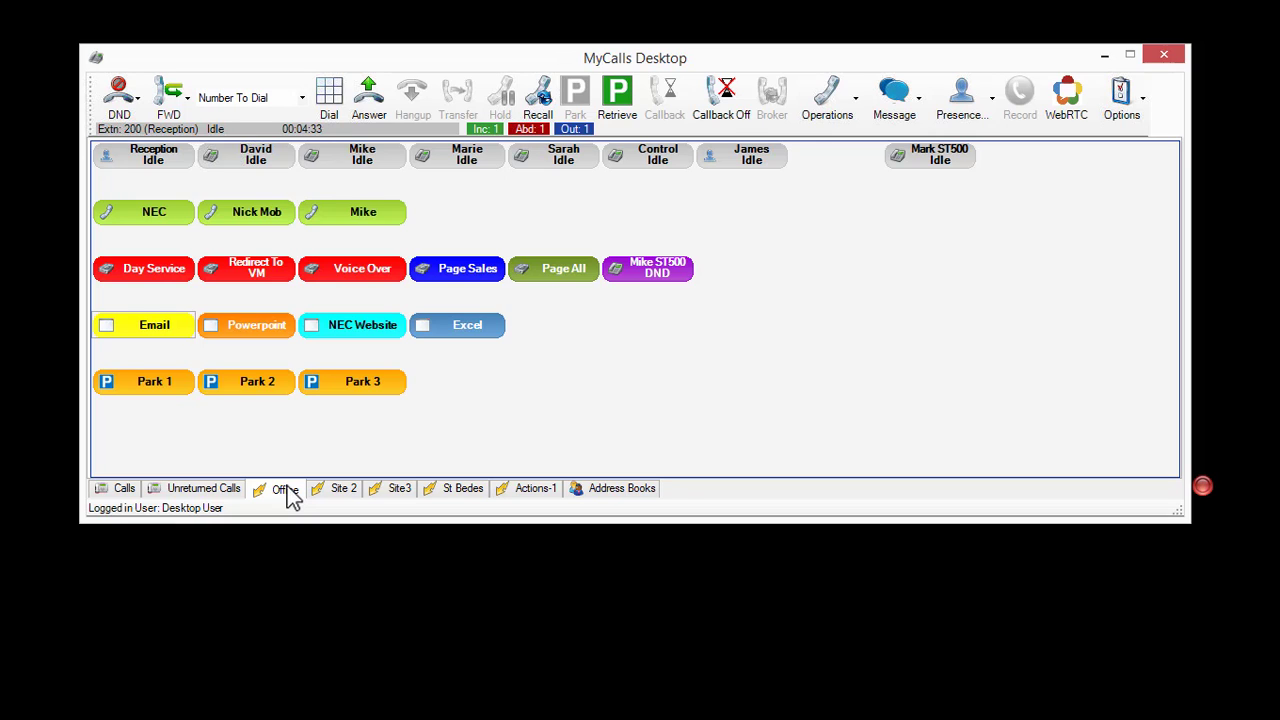
# Show the unreturned calls list, and bring the caller's contact card to the front and enlarge it to reveal the mobile number.
pyautogui.click(211, 495)
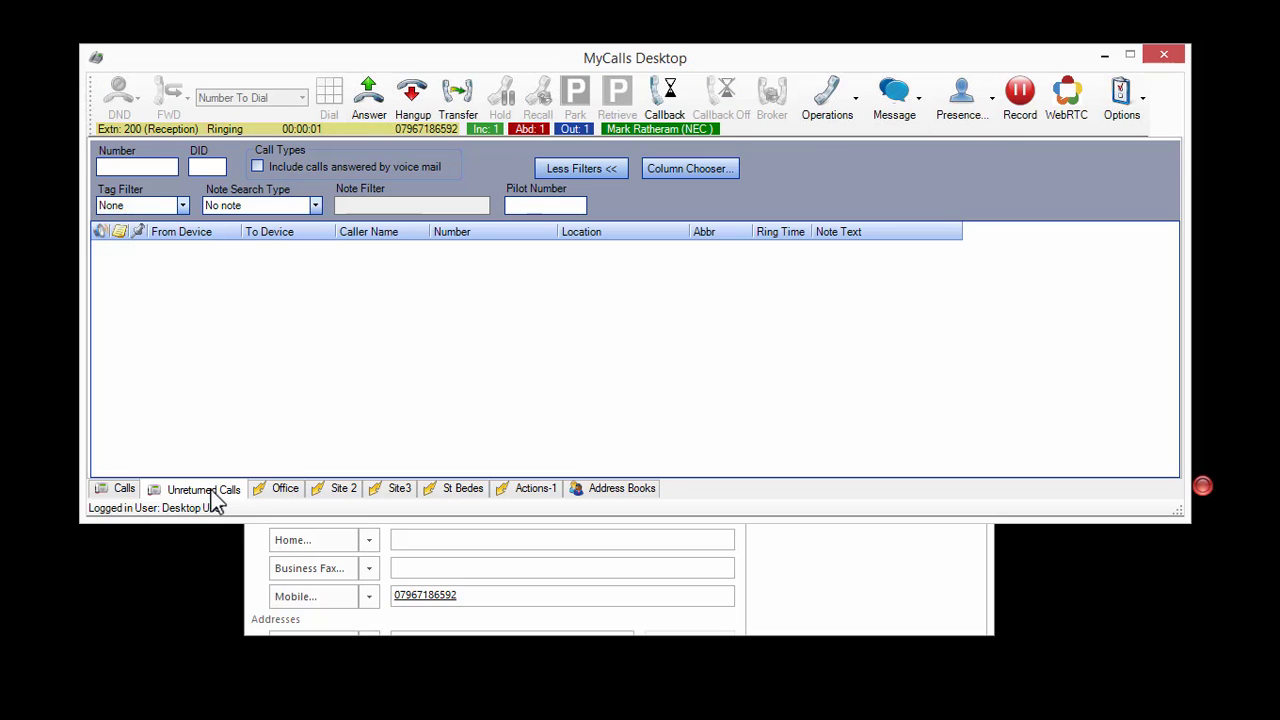
pyautogui.click(837, 571)
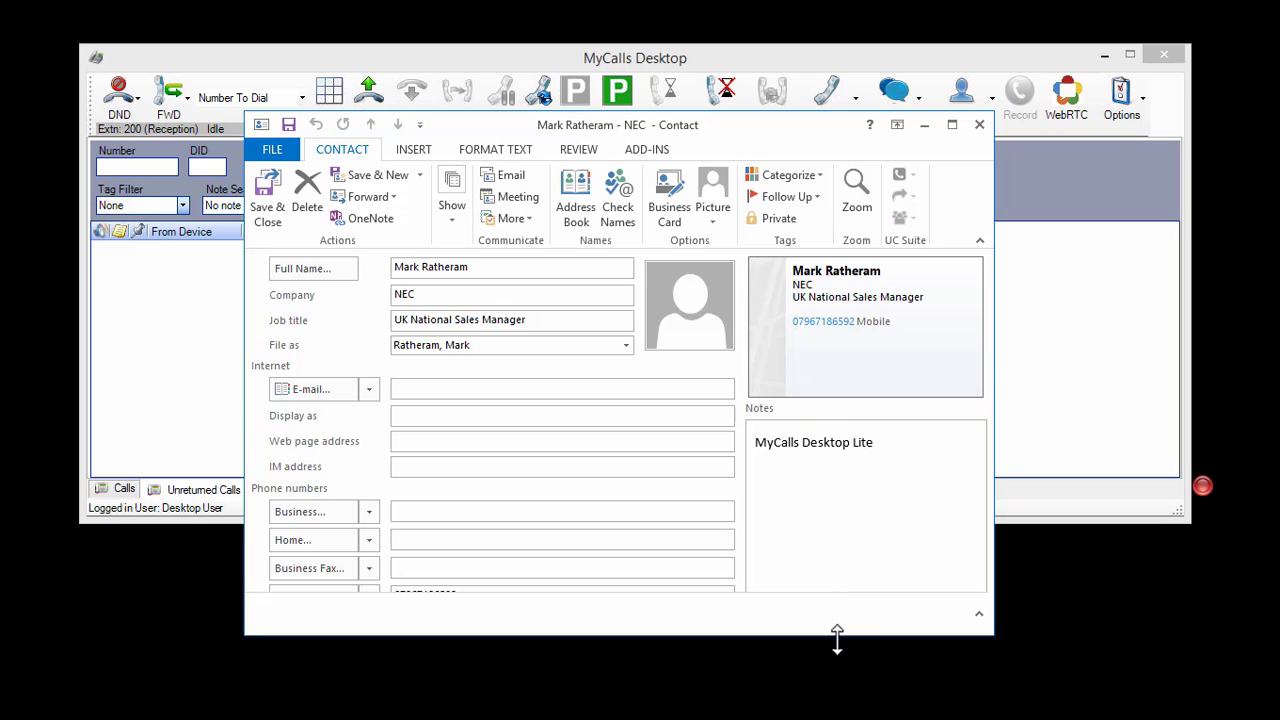
pyautogui.moveTo(837, 640); pyautogui.dragTo(829, 686)
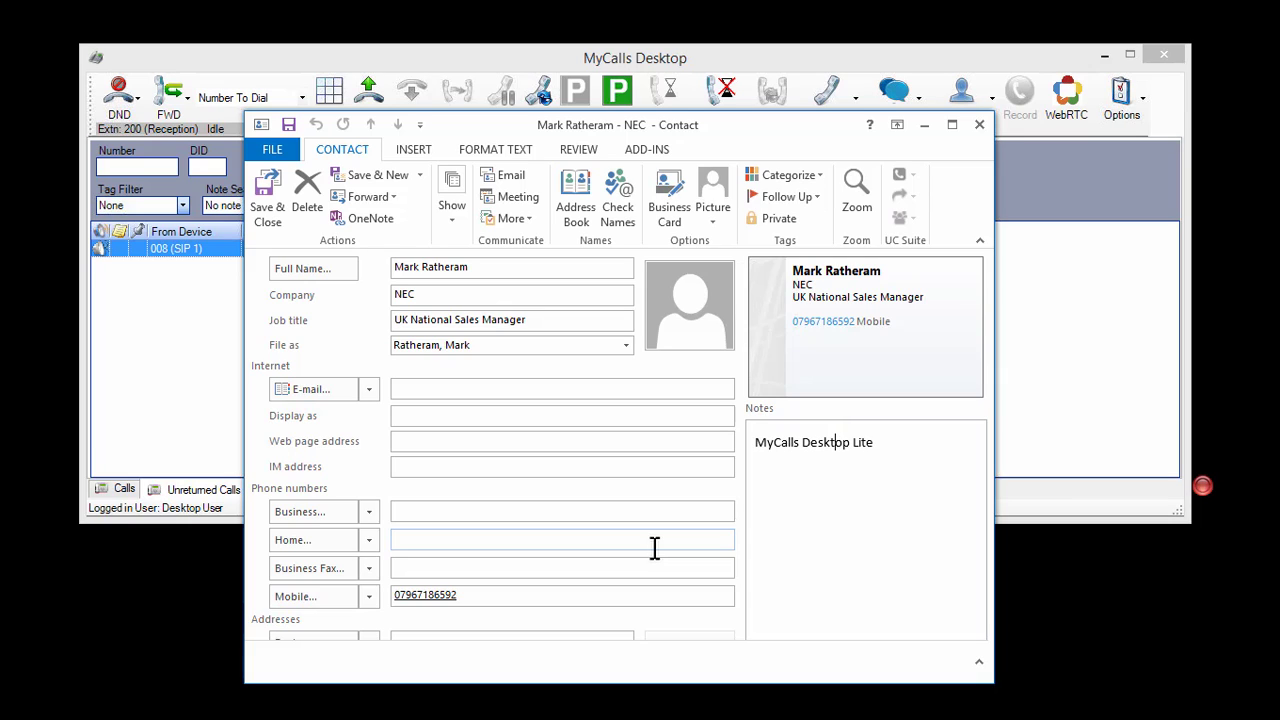
# Check the call options offered by the caller's contact card, and dismiss them without dialling.
pyautogui.click(528, 222)
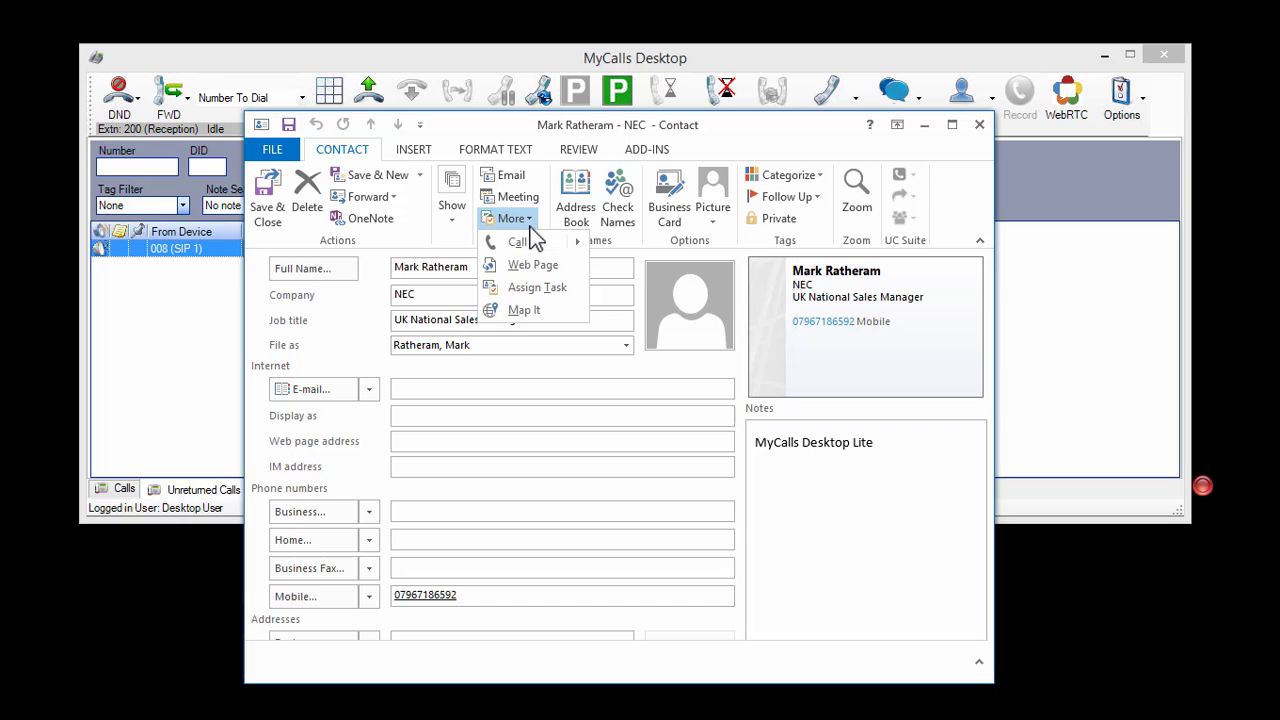
pyautogui.moveTo(532, 245)
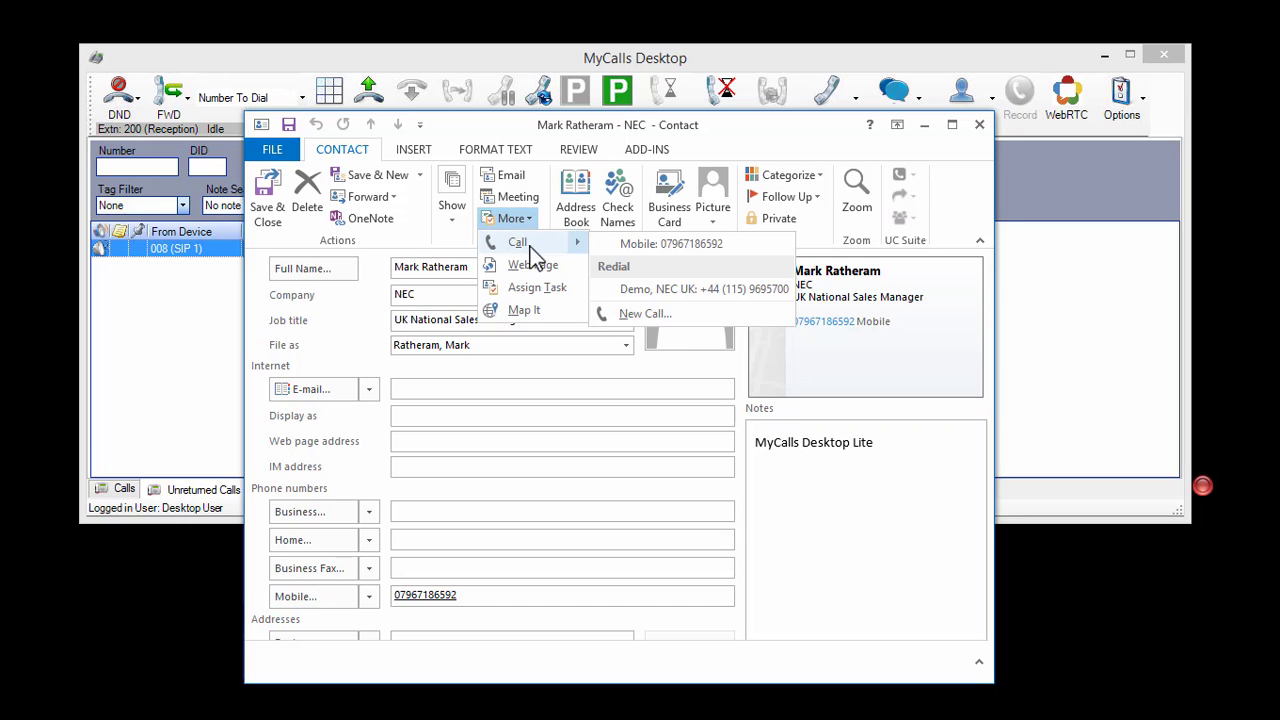
pyautogui.click(477, 598)
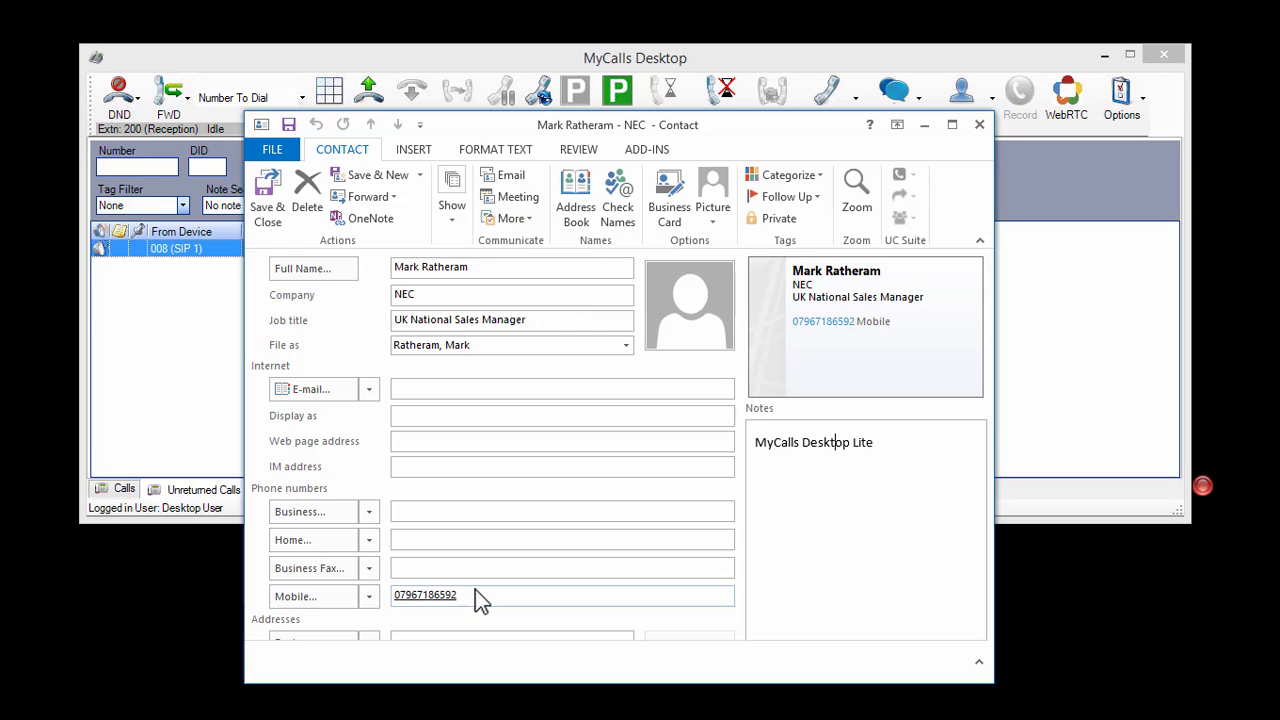
# Dial the contact's mobile number by highlighting it in the contact card and using the floating dial button, and minimize the card.
pyautogui.moveTo(470, 594); pyautogui.dragTo(390, 594)
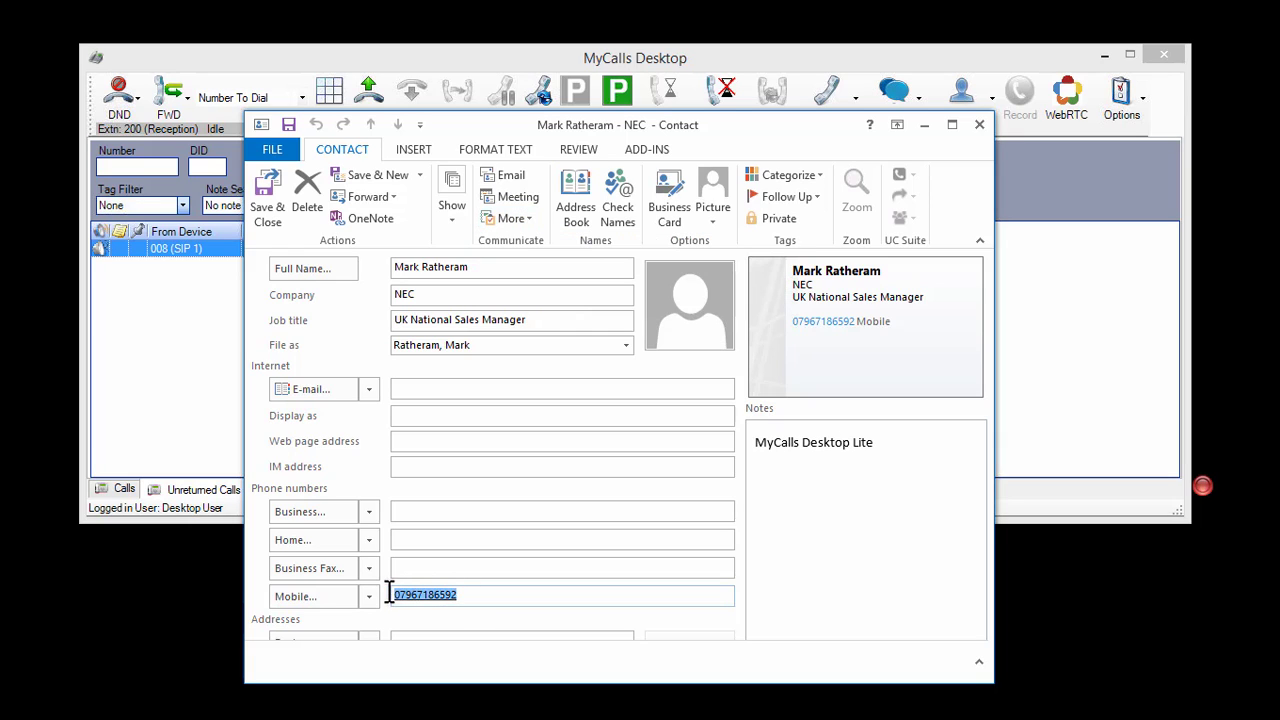
pyautogui.click(1202, 484)
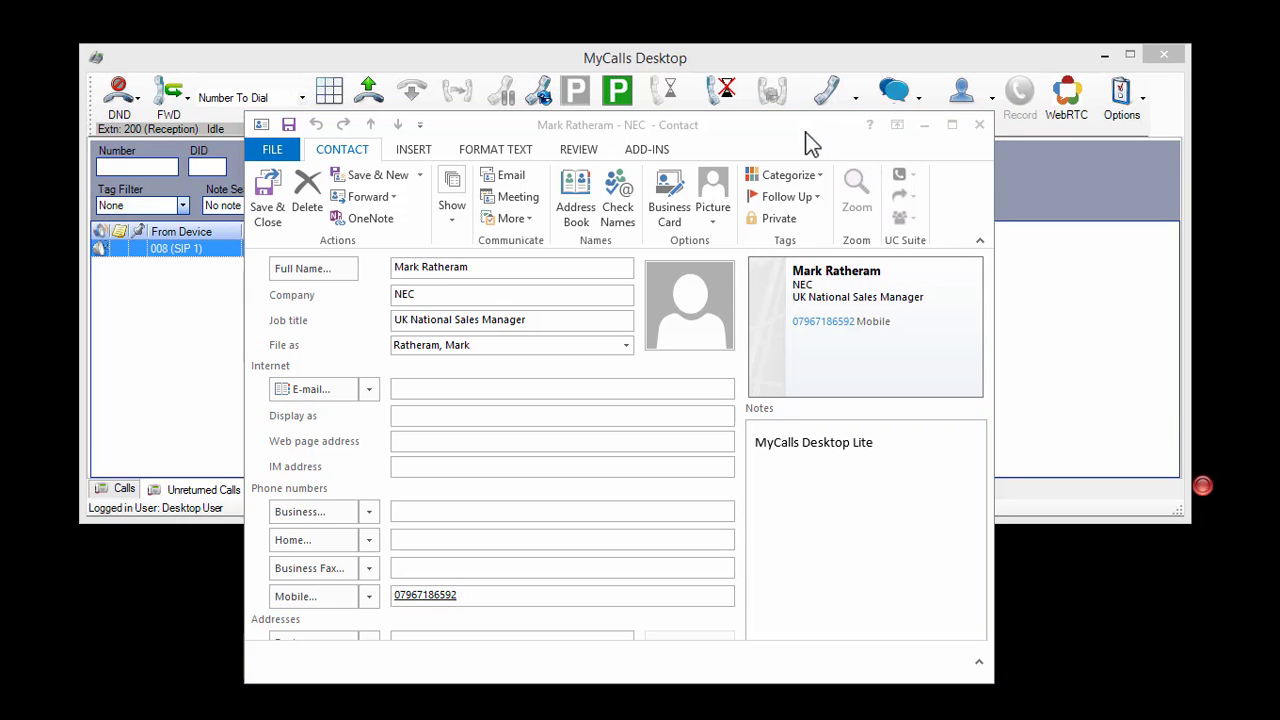
pyautogui.moveTo(810, 128); pyautogui.dragTo(812, 168)
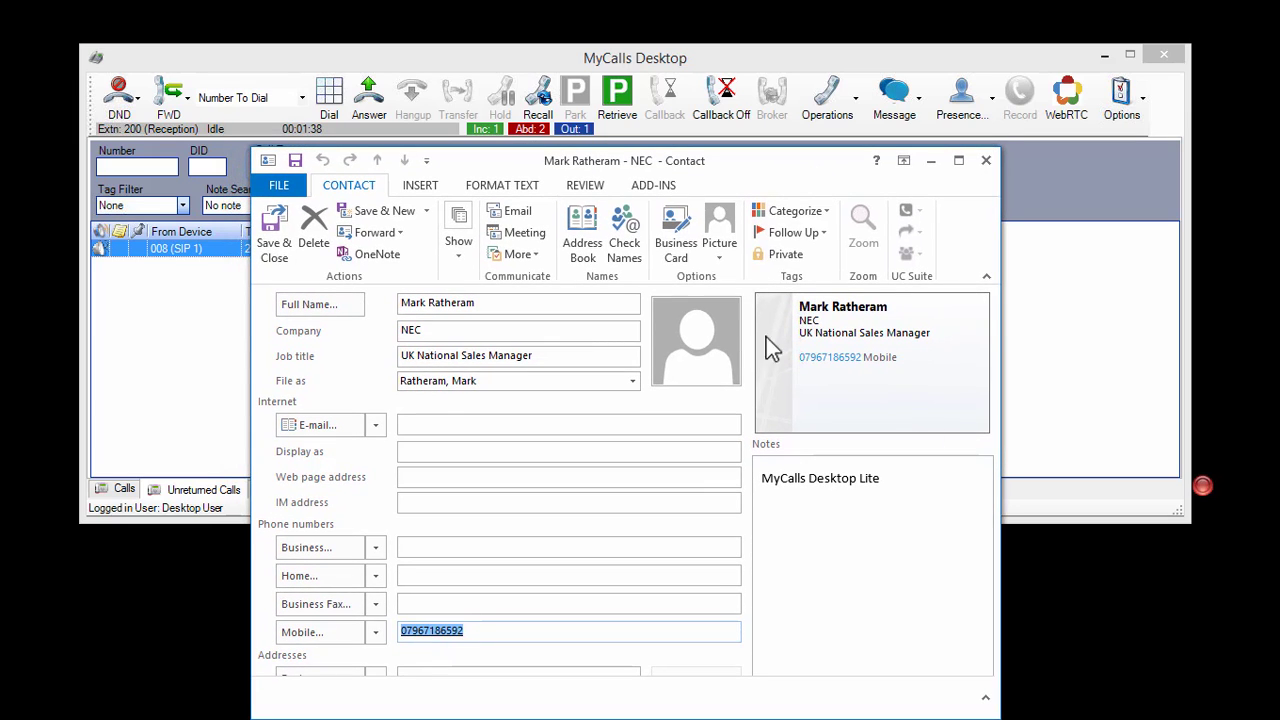
pyautogui.click(1202, 483)
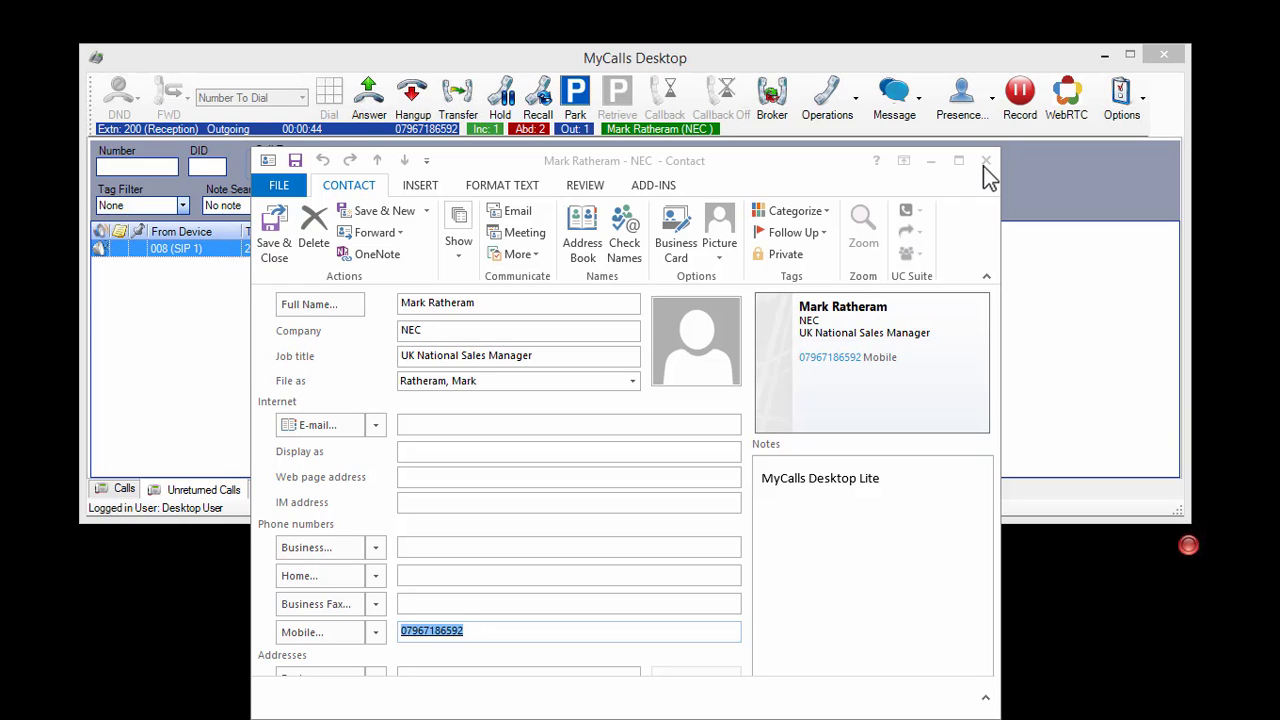
pyautogui.click(931, 166)
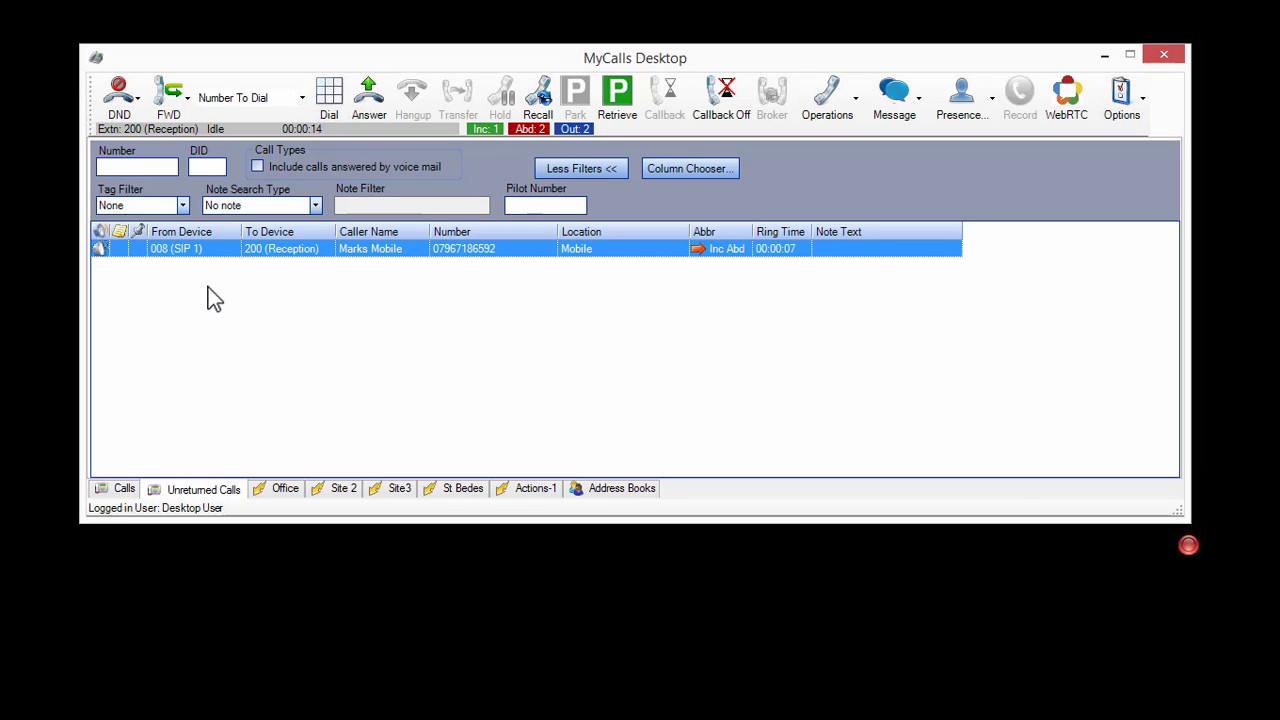
# Examine the actions available for the listed unreturned call without choosing any.
pyautogui.rightClick(478, 251)
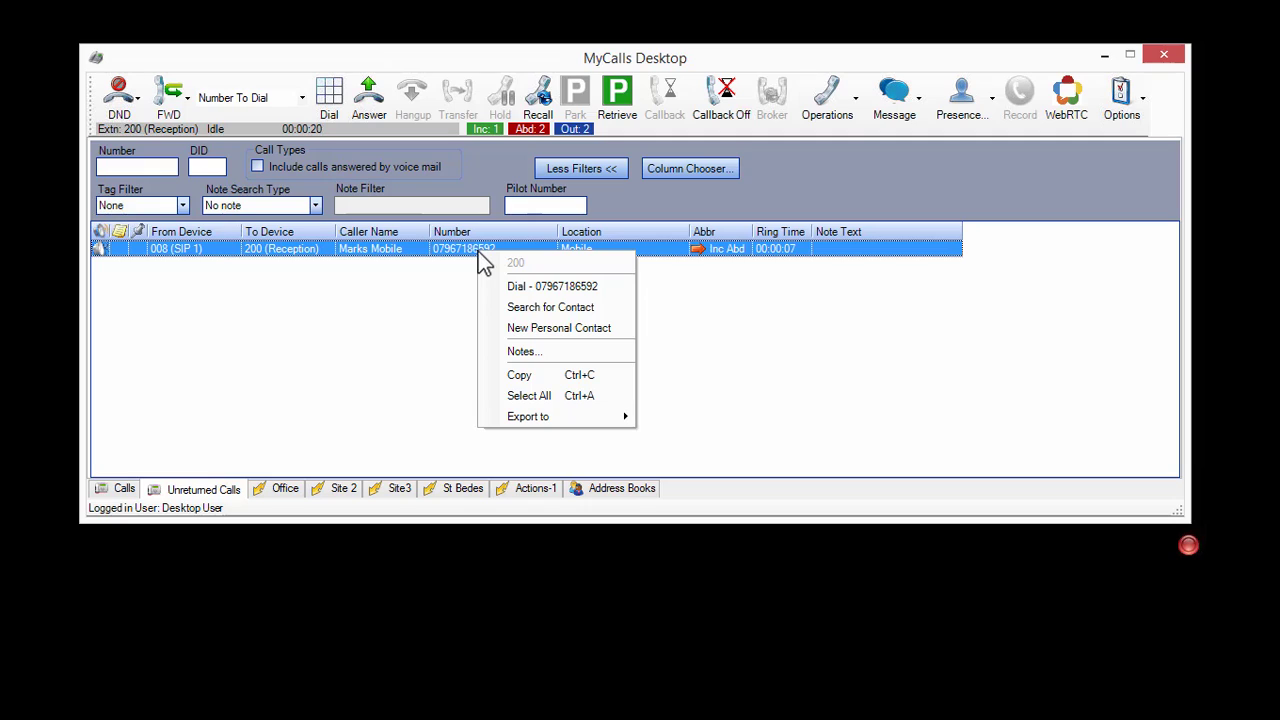
pyautogui.click(377, 335)
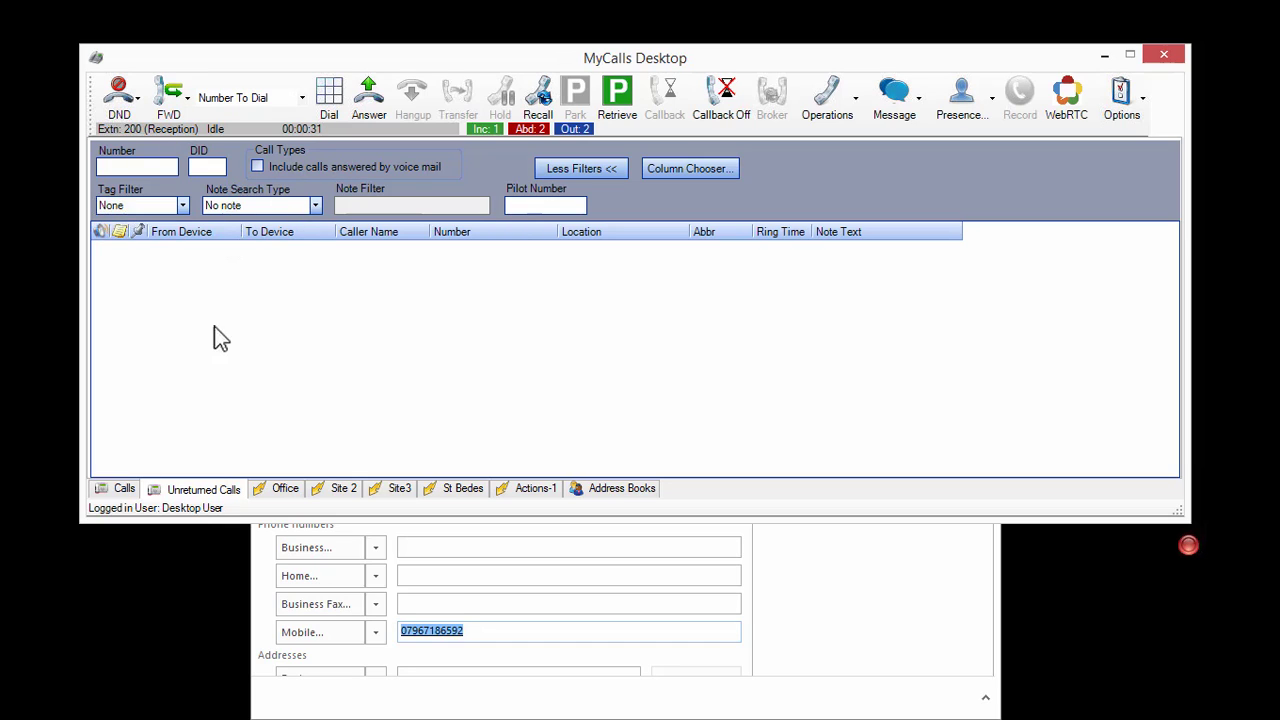
# Filter the call history to the period This Week.
pyautogui.click(121, 492)
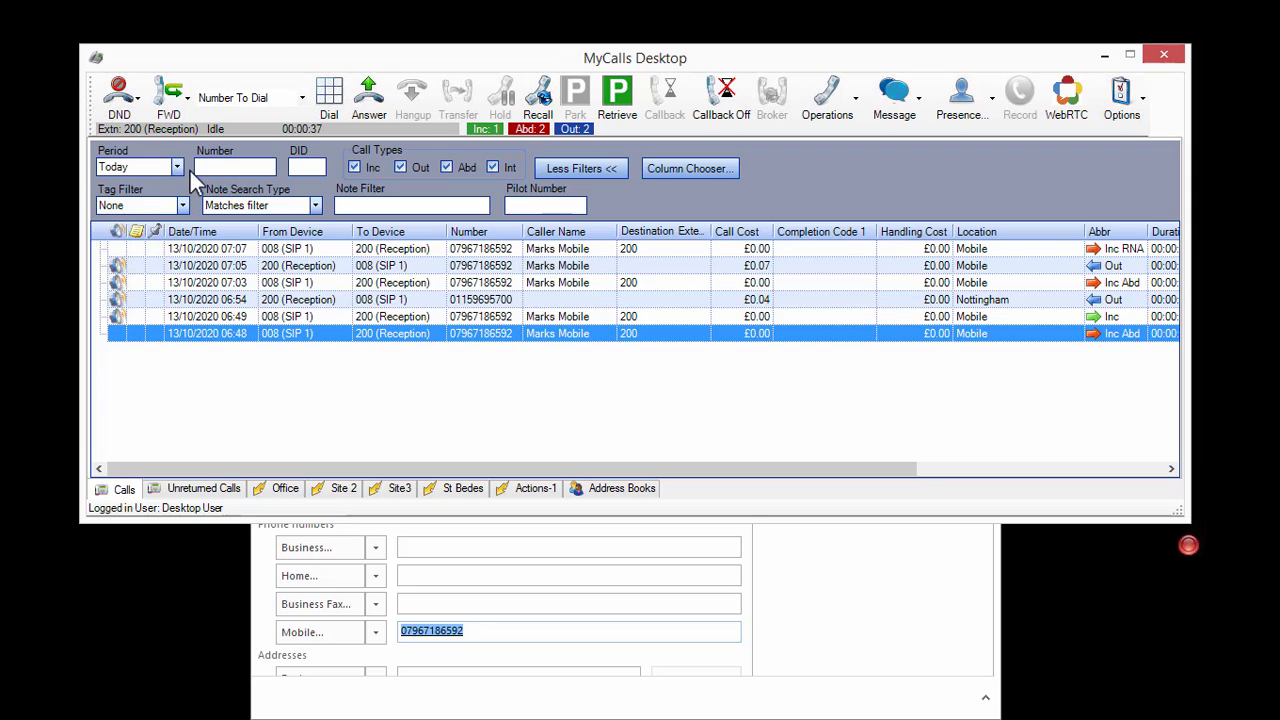
pyautogui.click(174, 167)
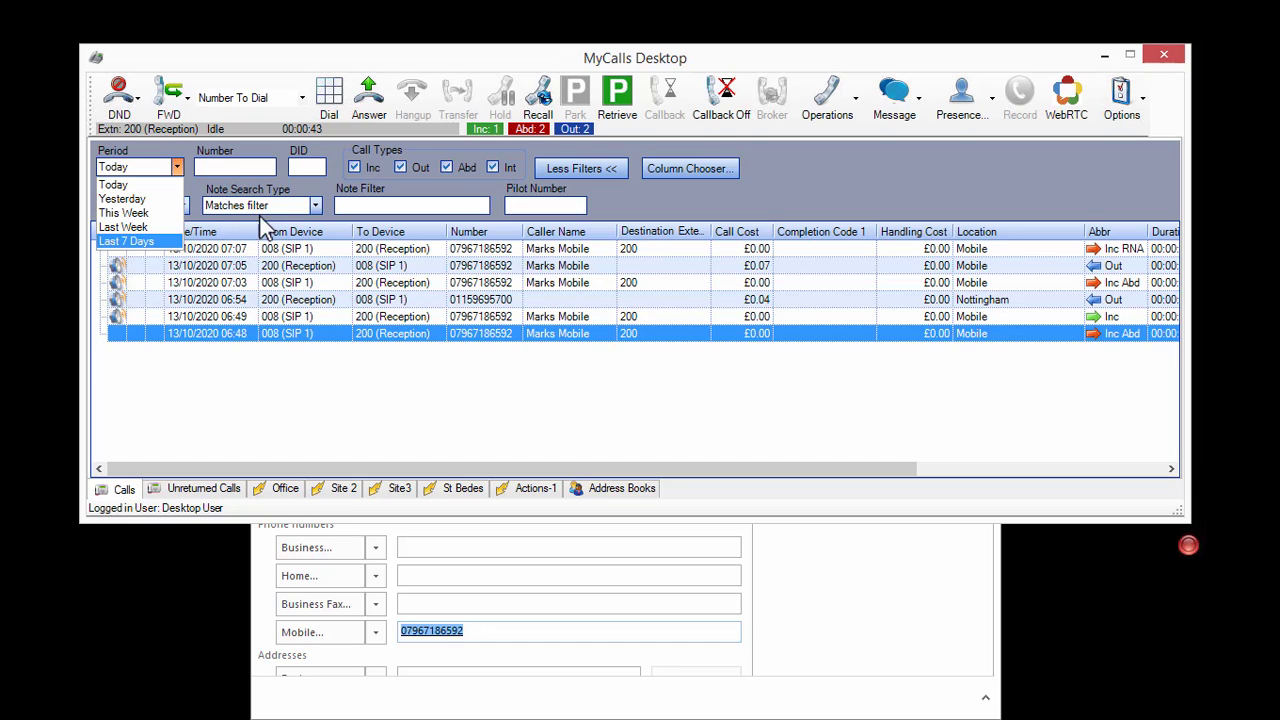
pyautogui.click(145, 214)
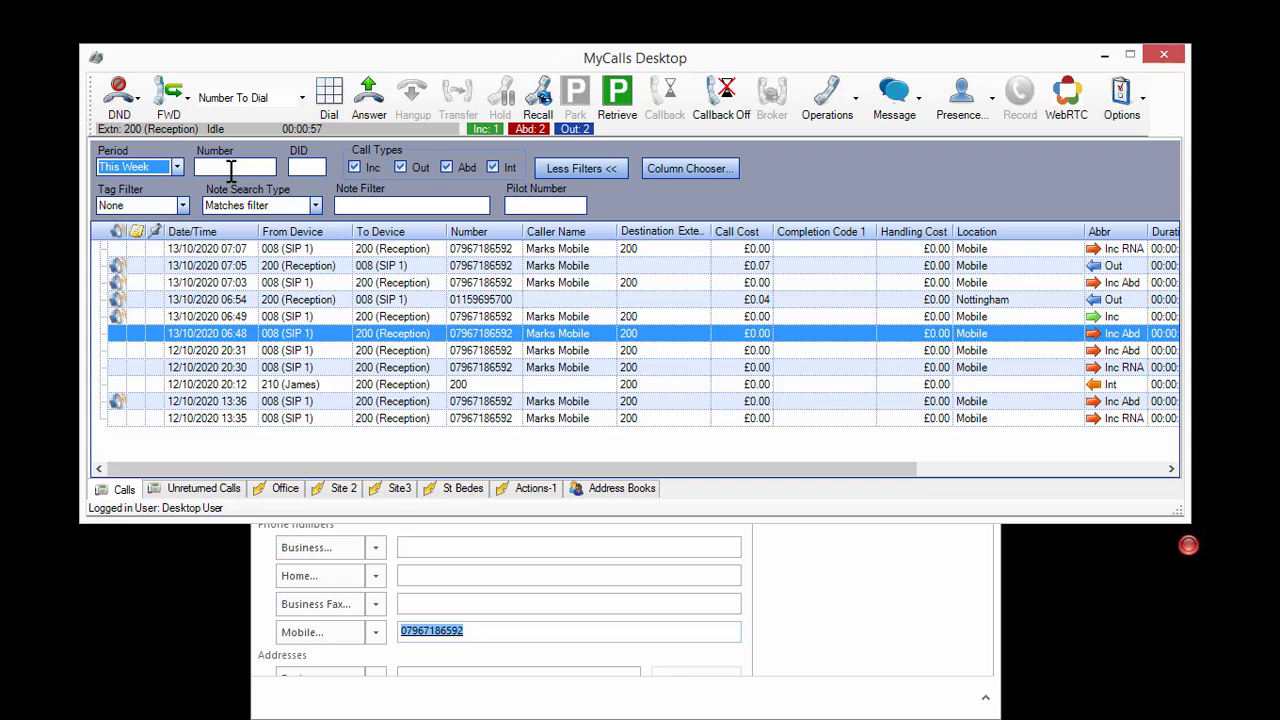
# Open the address books to see the matching contacts.
pyautogui.click(286, 490)
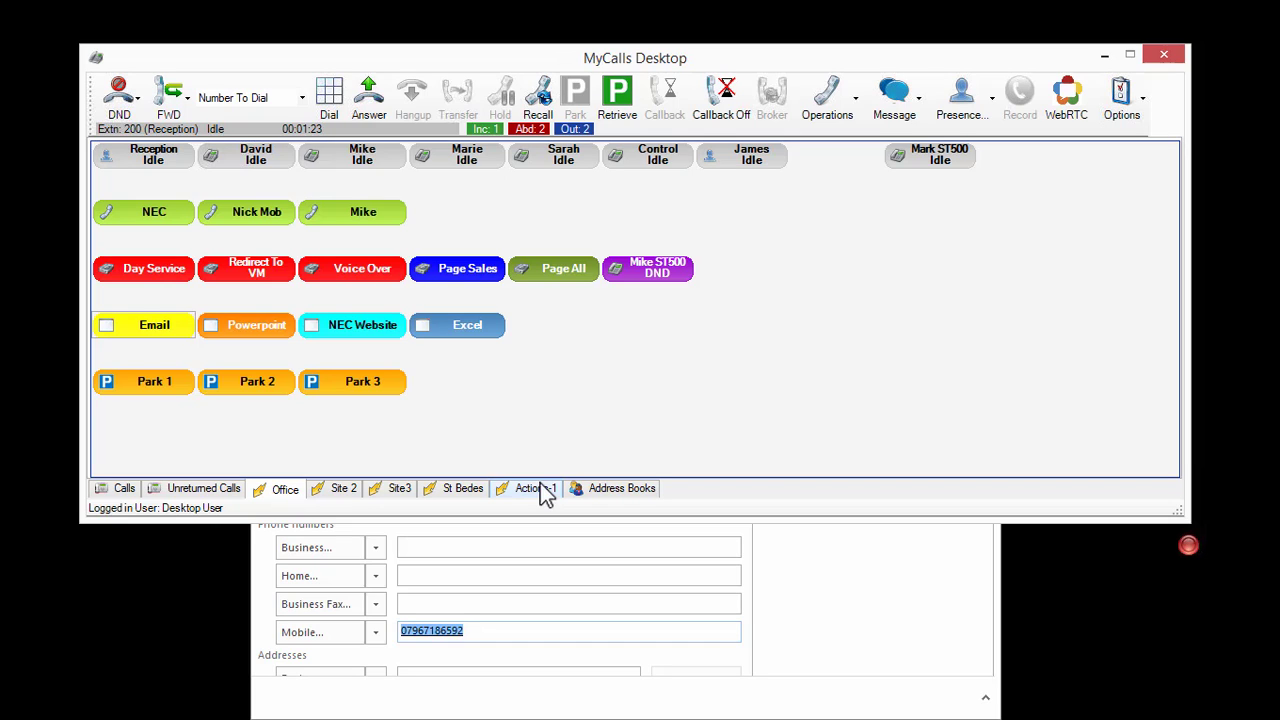
pyautogui.click(629, 487)
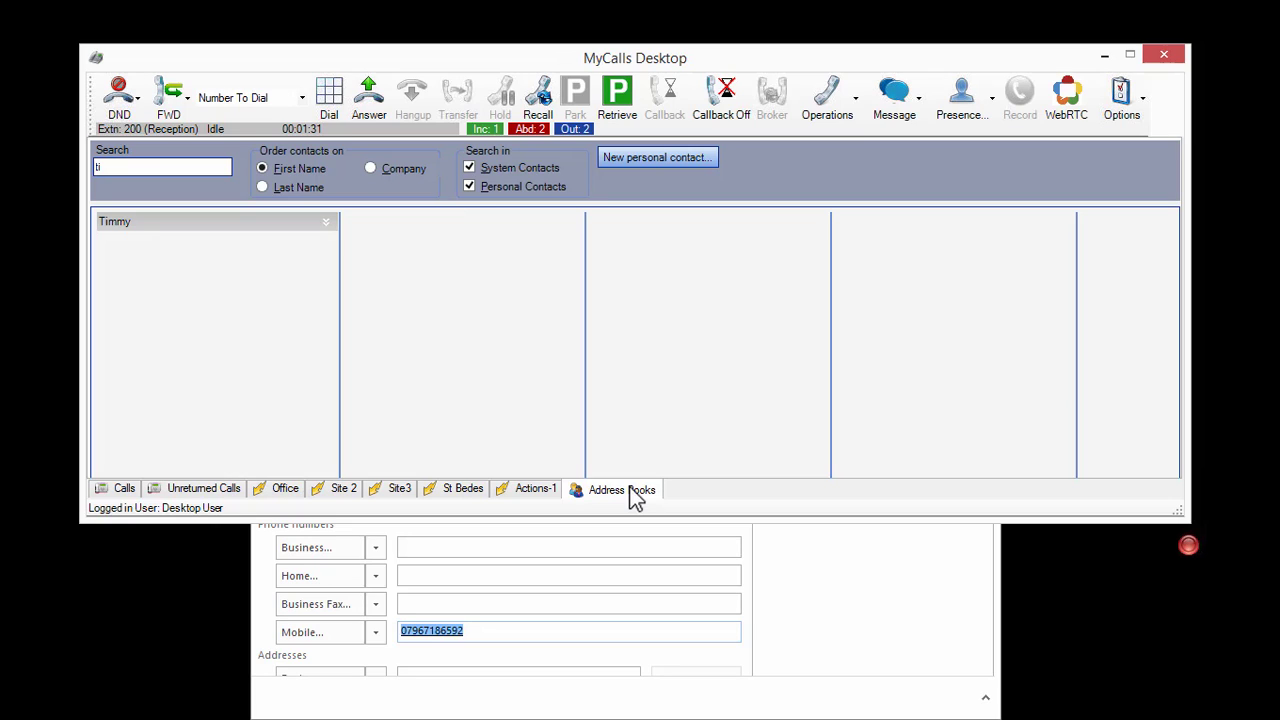
# Try to save a new personal contact with all details left blank, and cancel the contact form.
pyautogui.rightClick(476, 356)
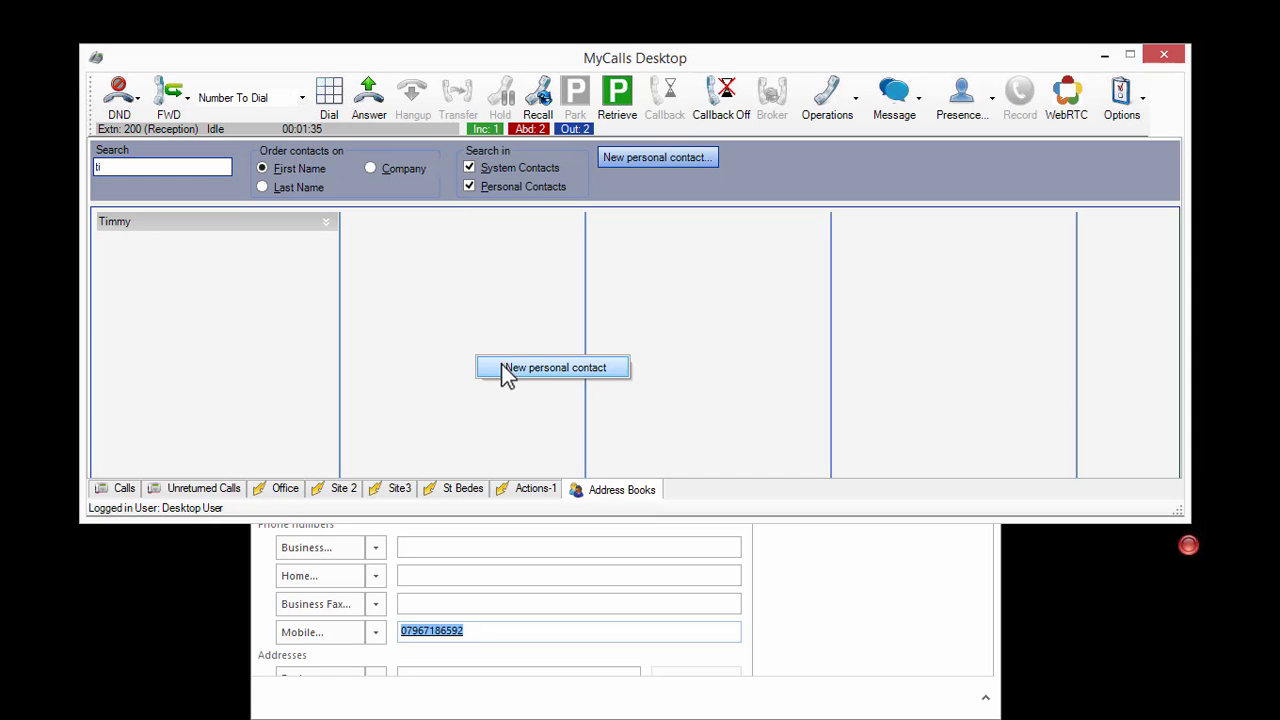
pyautogui.click(503, 365)
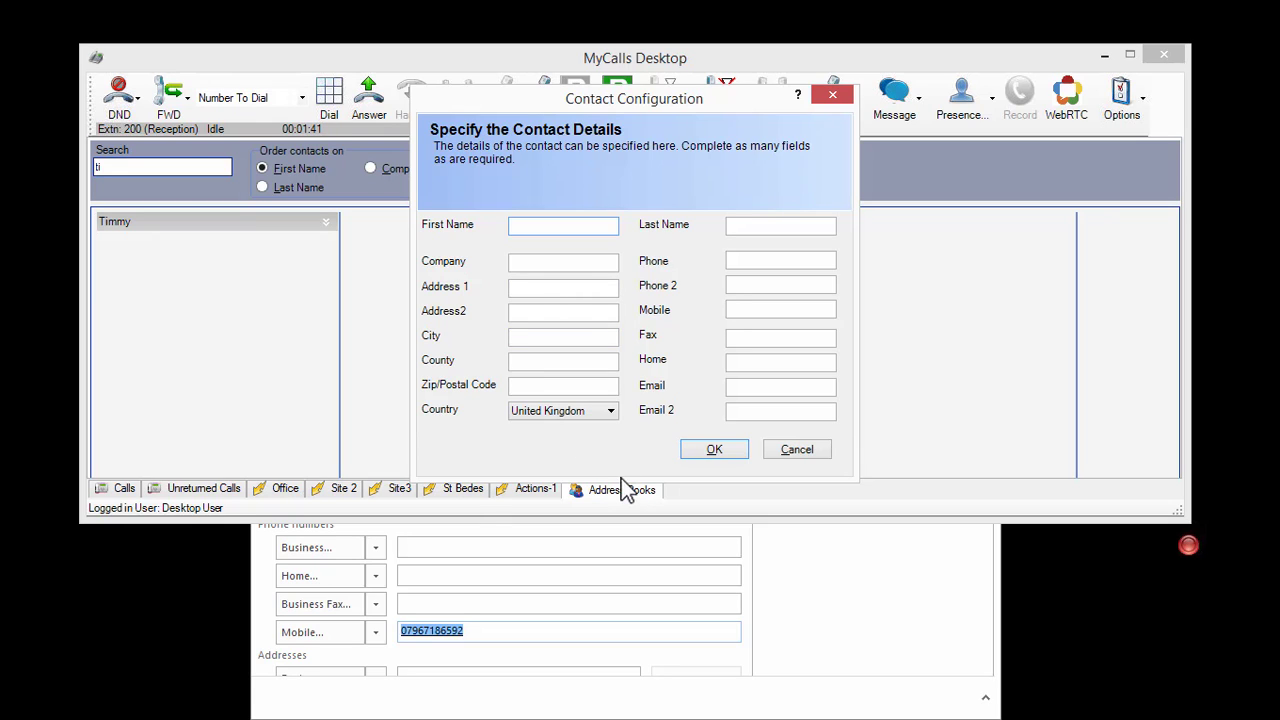
pyautogui.click(720, 451)
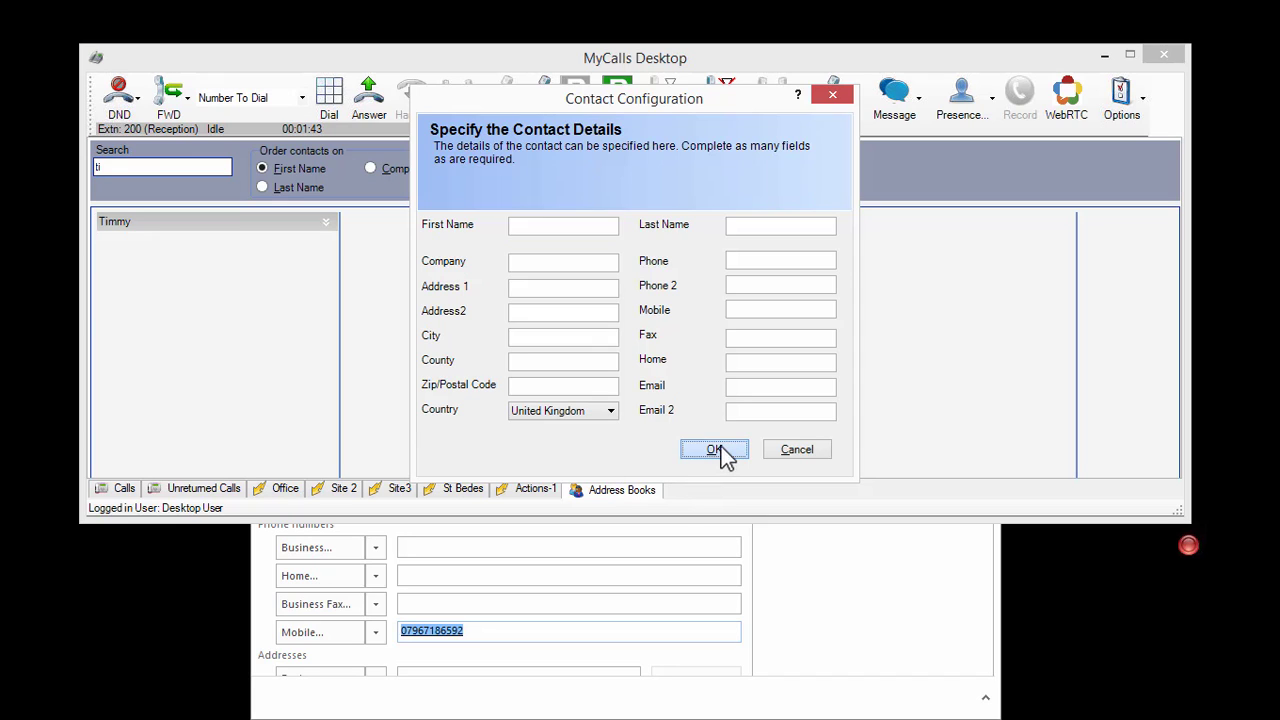
pyautogui.click(672, 322)
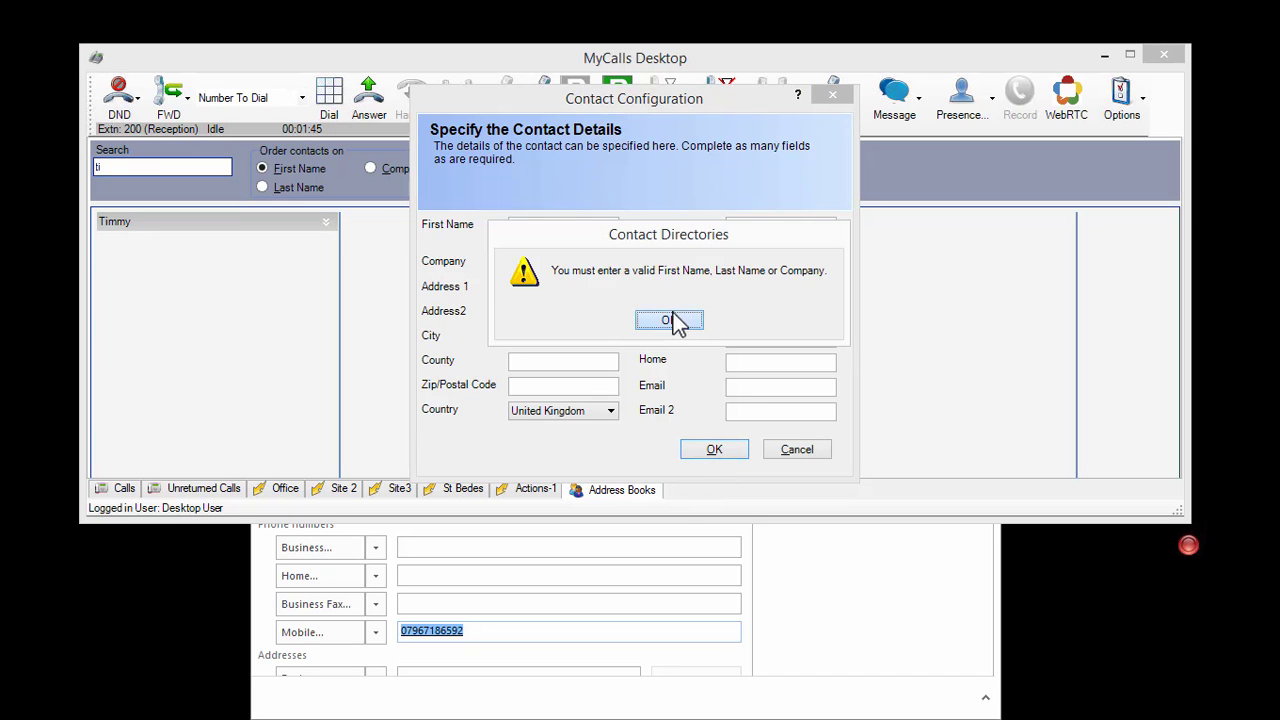
pyautogui.click(813, 462)
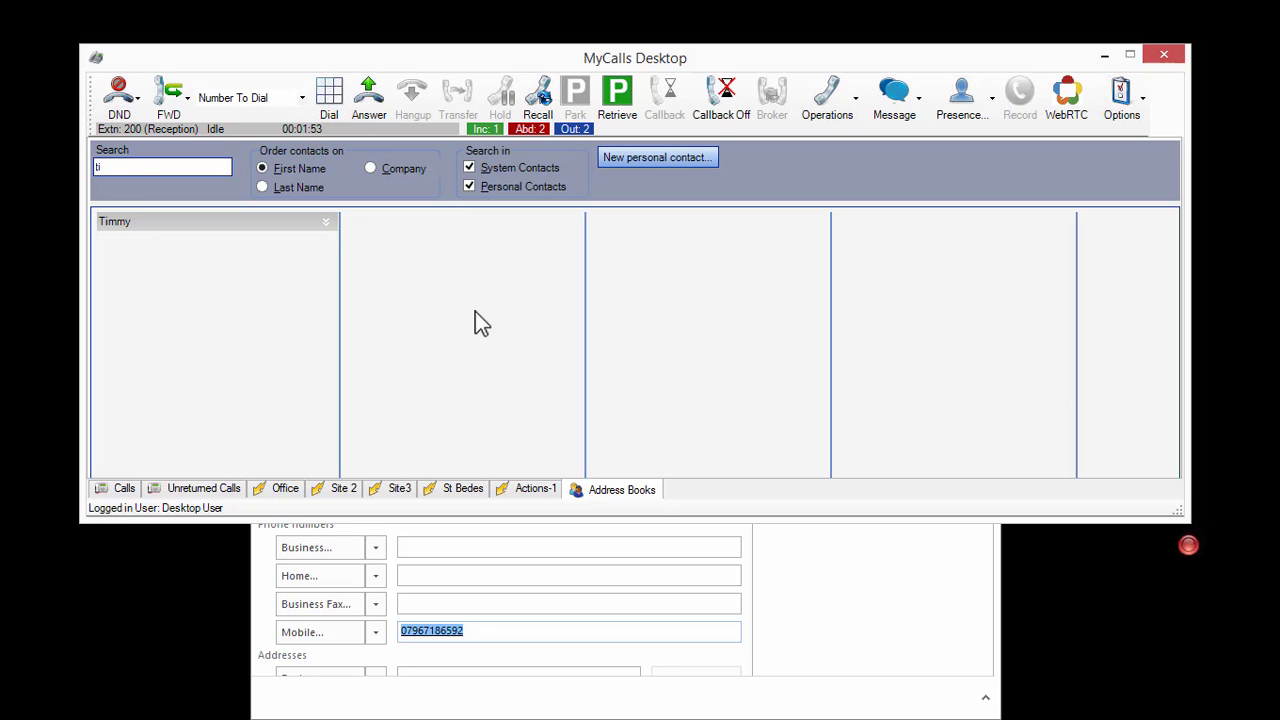
# Expand the details of the contact found in the address book and show the actions available for its phone number.
pyautogui.click(327, 222)
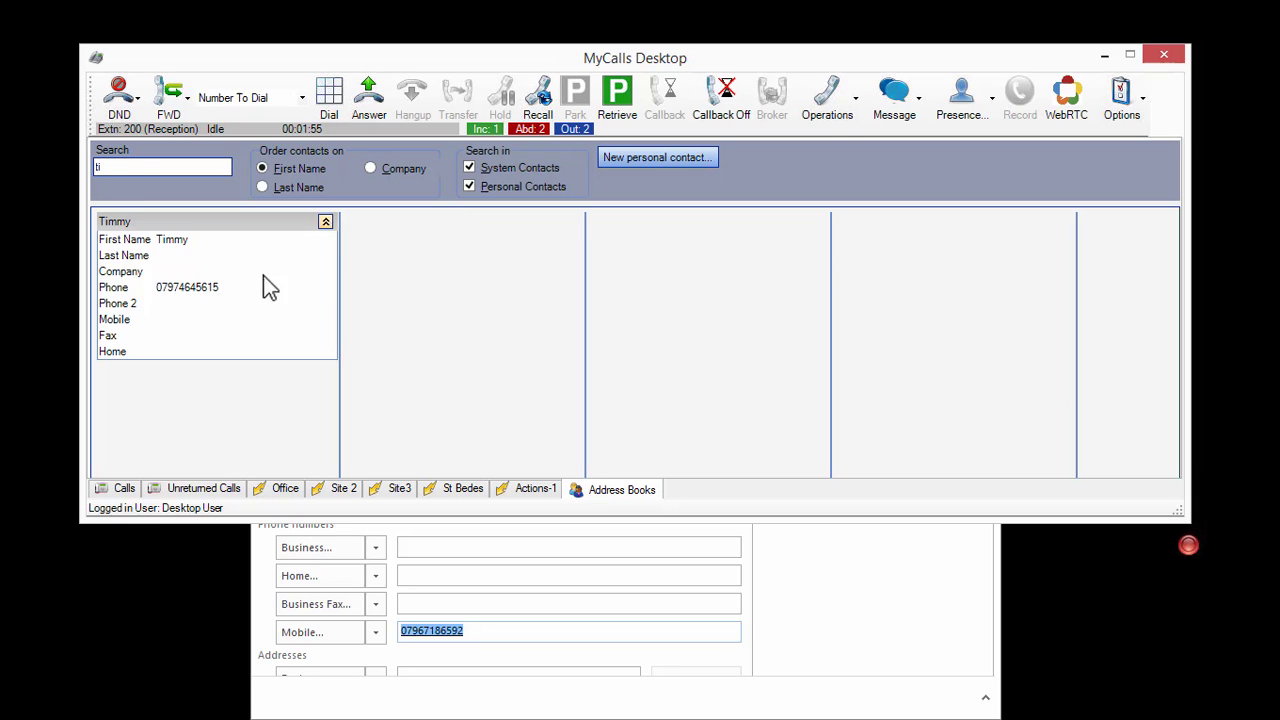
pyautogui.rightClick(199, 300)
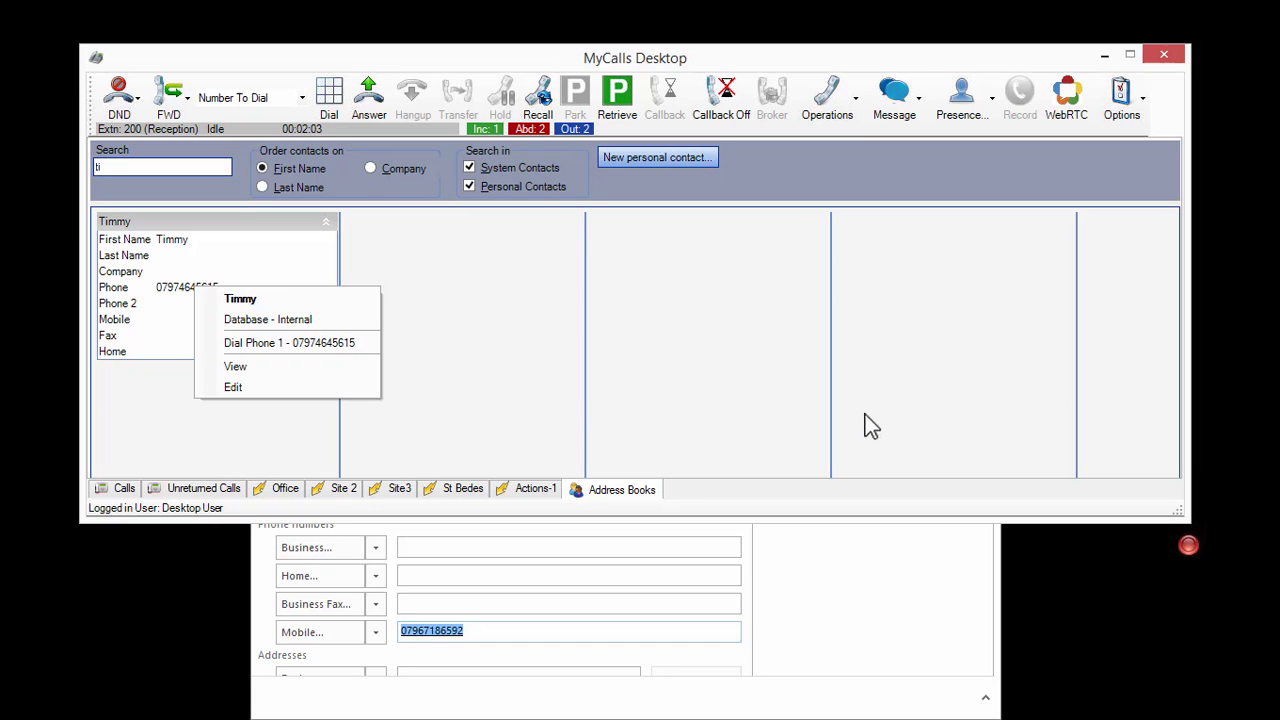
# Dismiss the contact's phone actions, return to the Office shortcut page and close the open Outlook contact card.
pyautogui.click(778, 371)
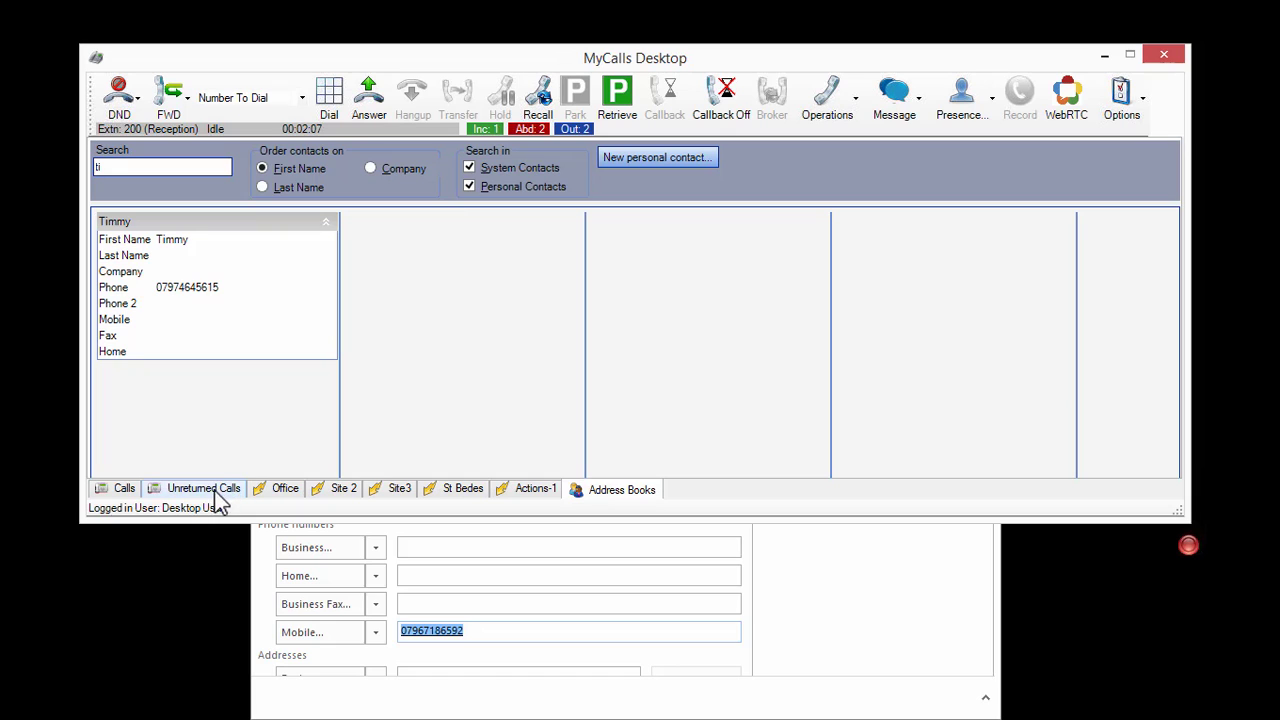
pyautogui.click(290, 490)
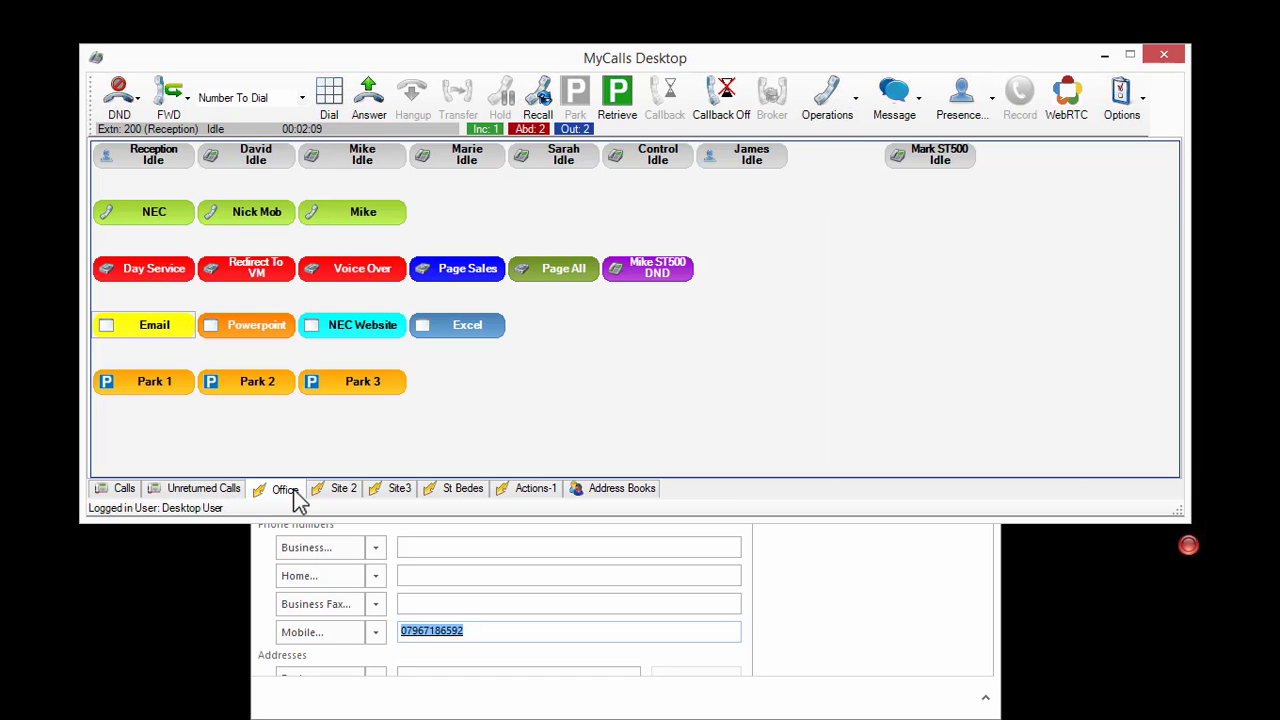
pyautogui.click(903, 655)
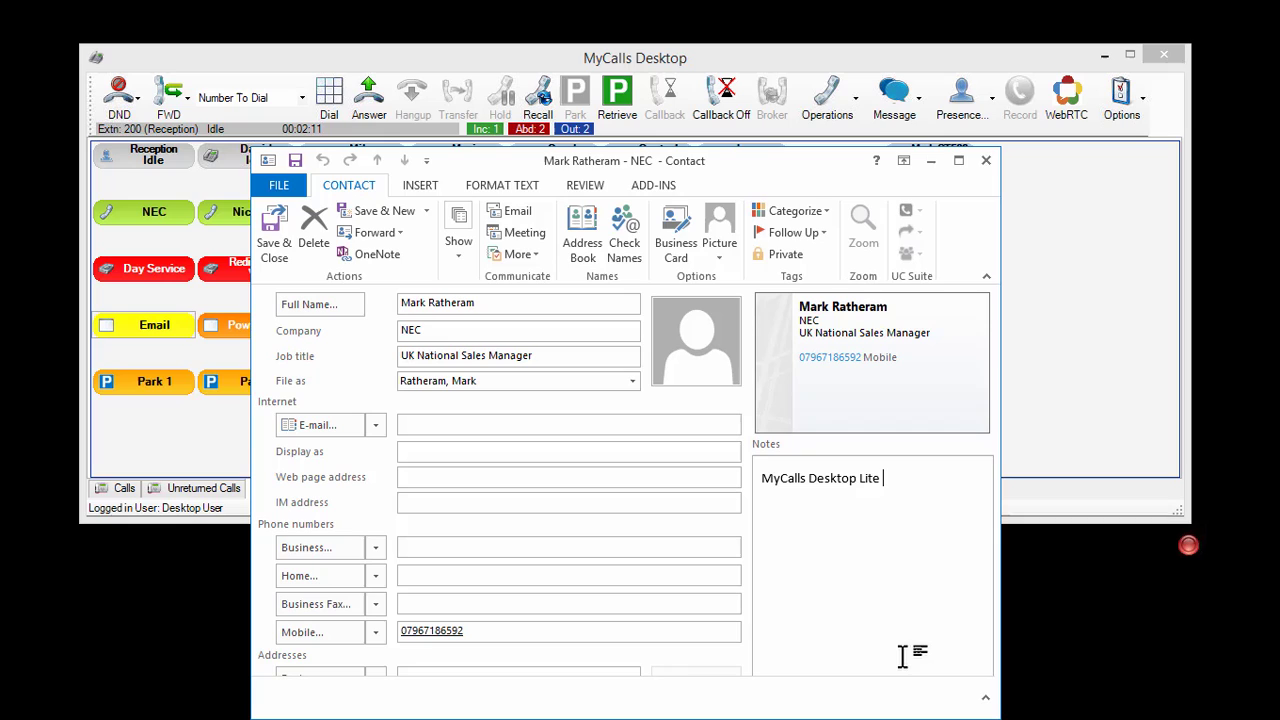
pyautogui.click(986, 162)
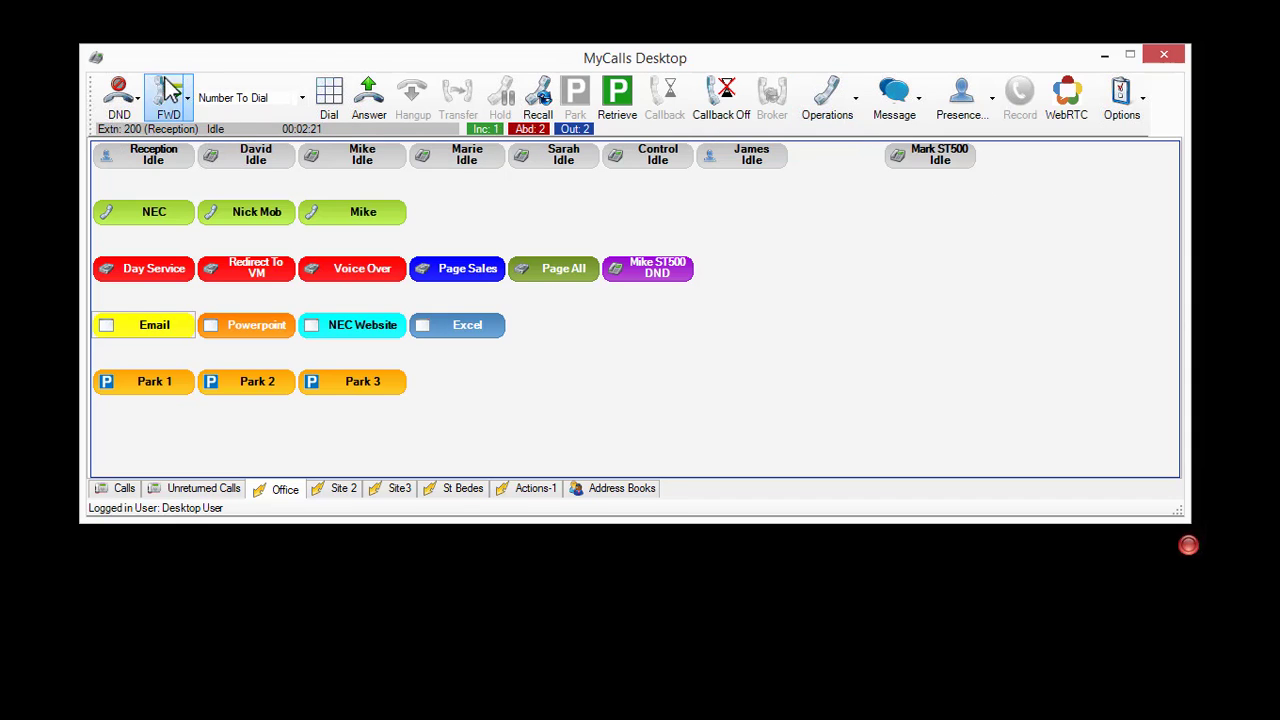
# Show the Do Not Disturb options and the prompt for forwarding all calls, leaving both without setting anything.
pyautogui.click(137, 100)
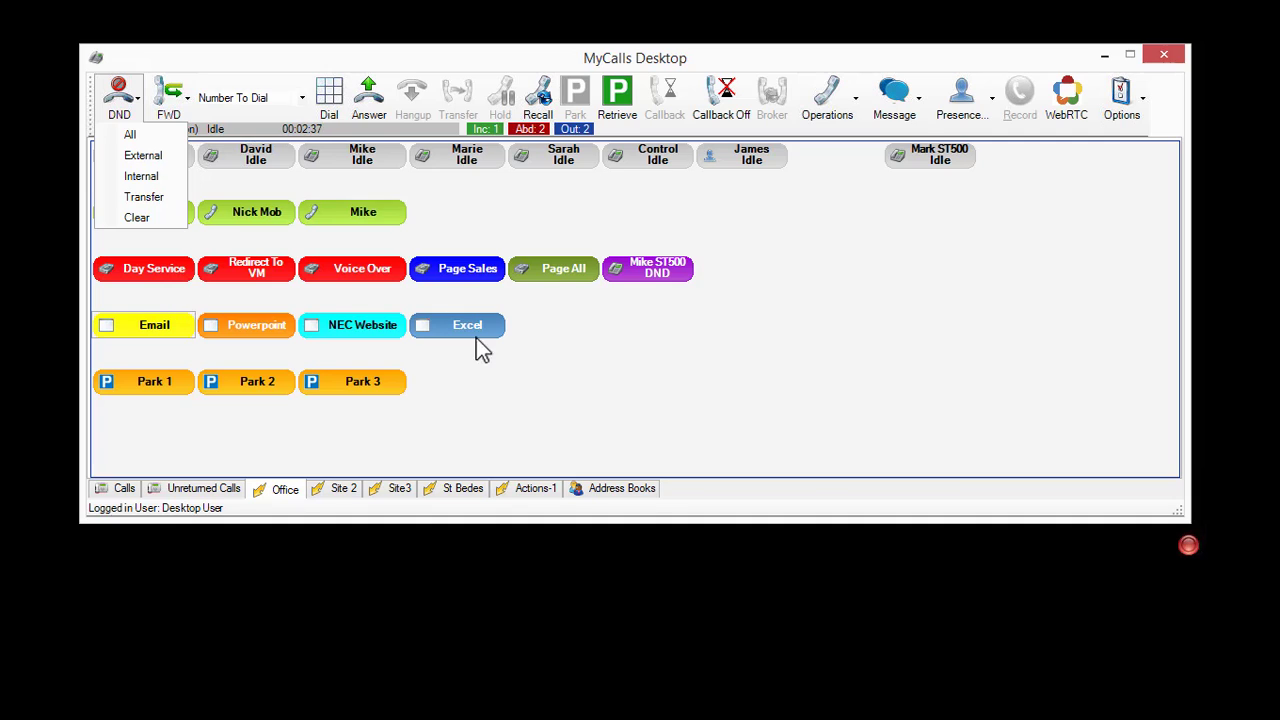
pyautogui.click(481, 382)
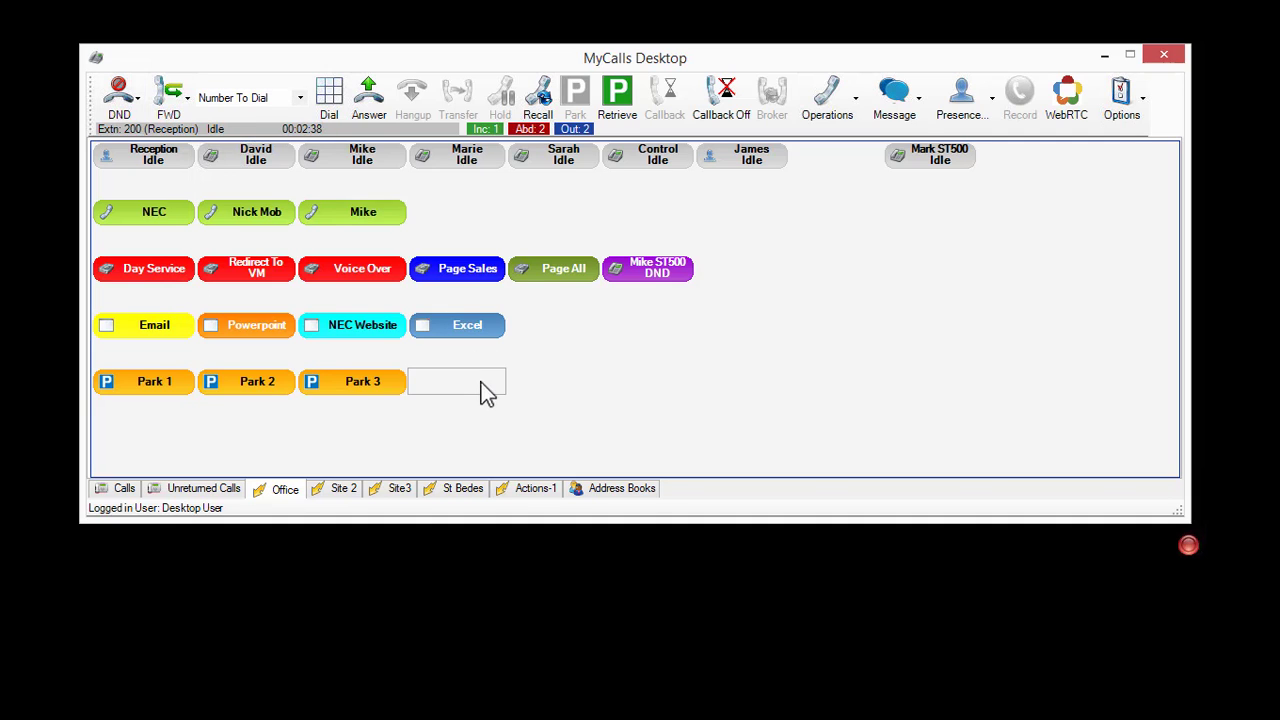
pyautogui.click(167, 106)
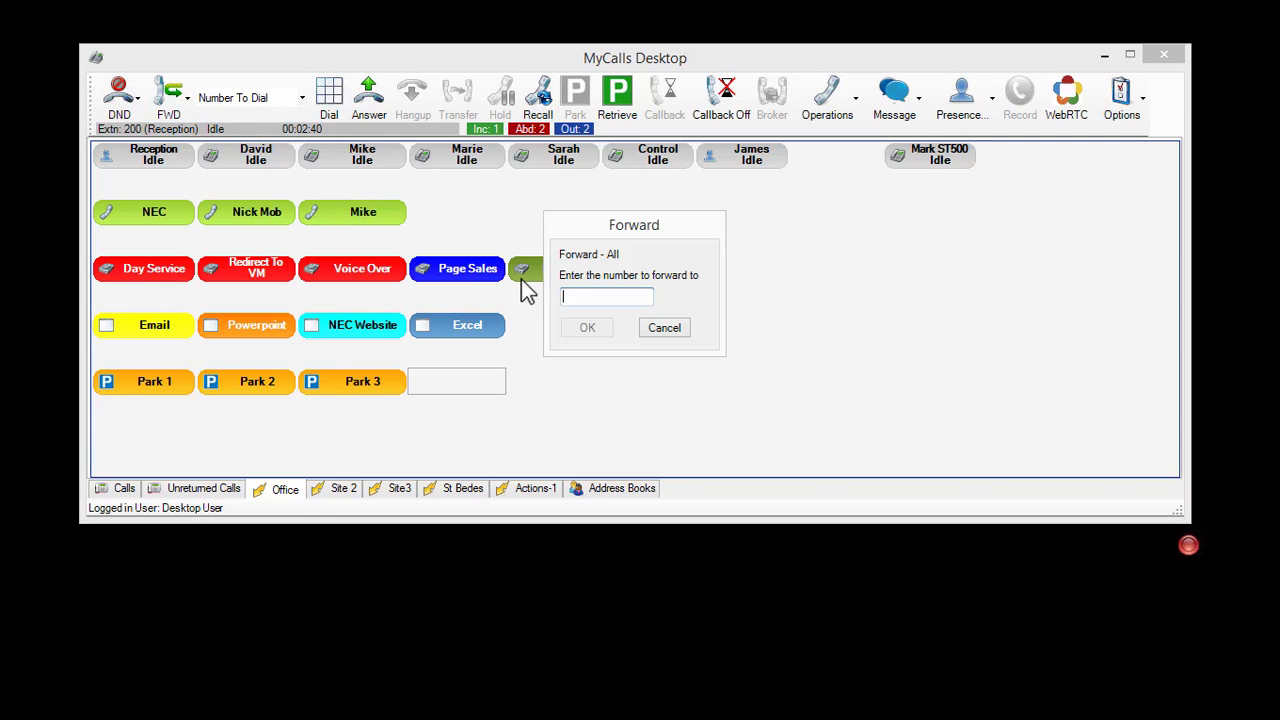
pyautogui.click(674, 336)
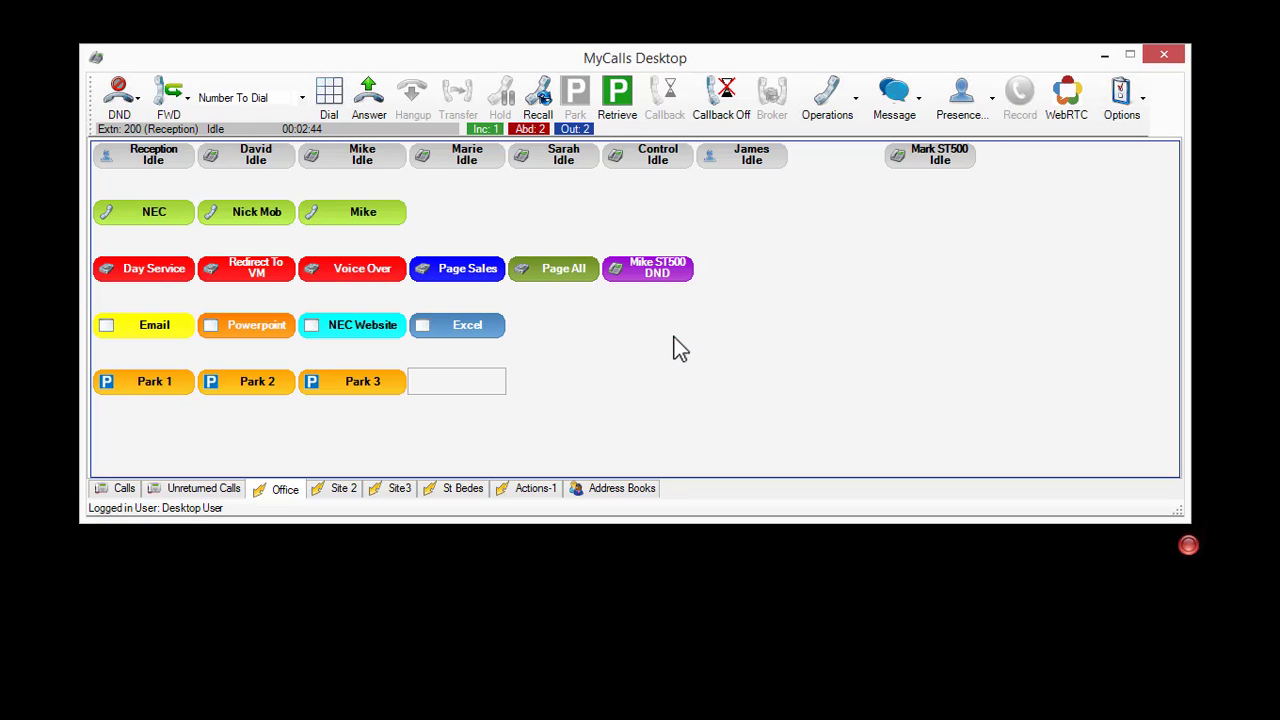
# Show the previously dialled numbers and the dial prompt, cancelling without entering a number.
pyautogui.click(302, 98)
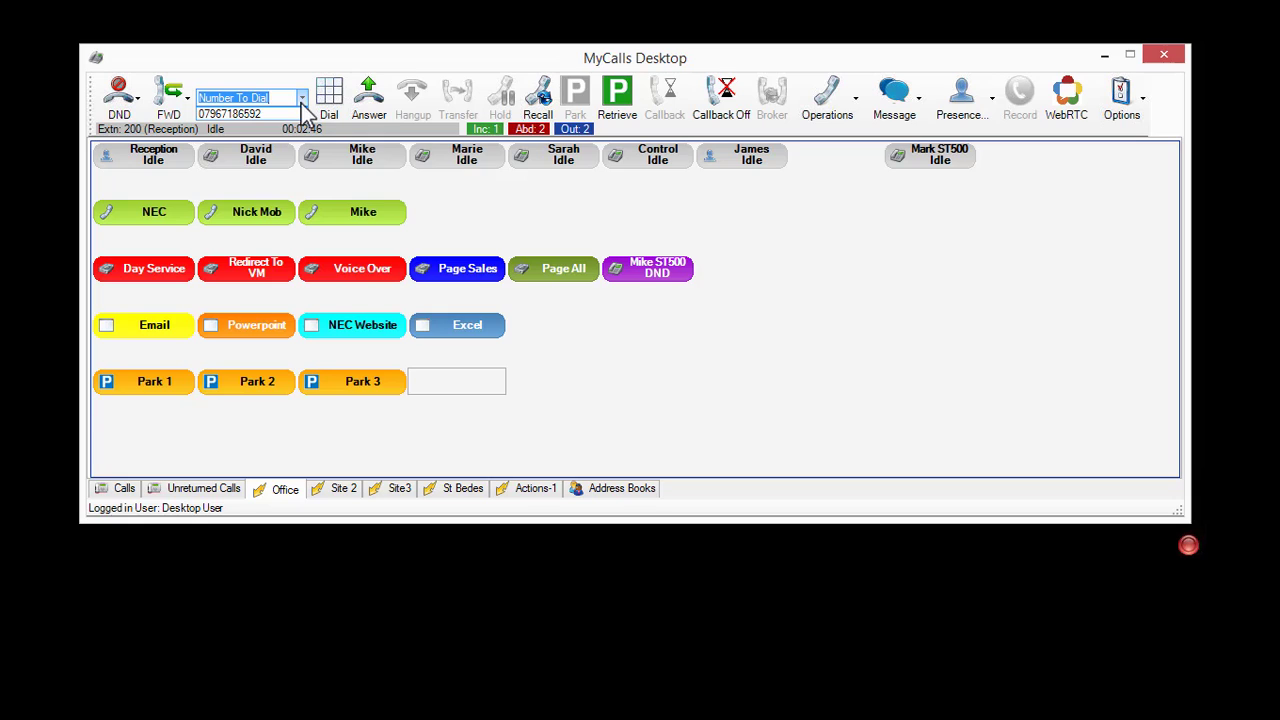
pyautogui.click(329, 102)
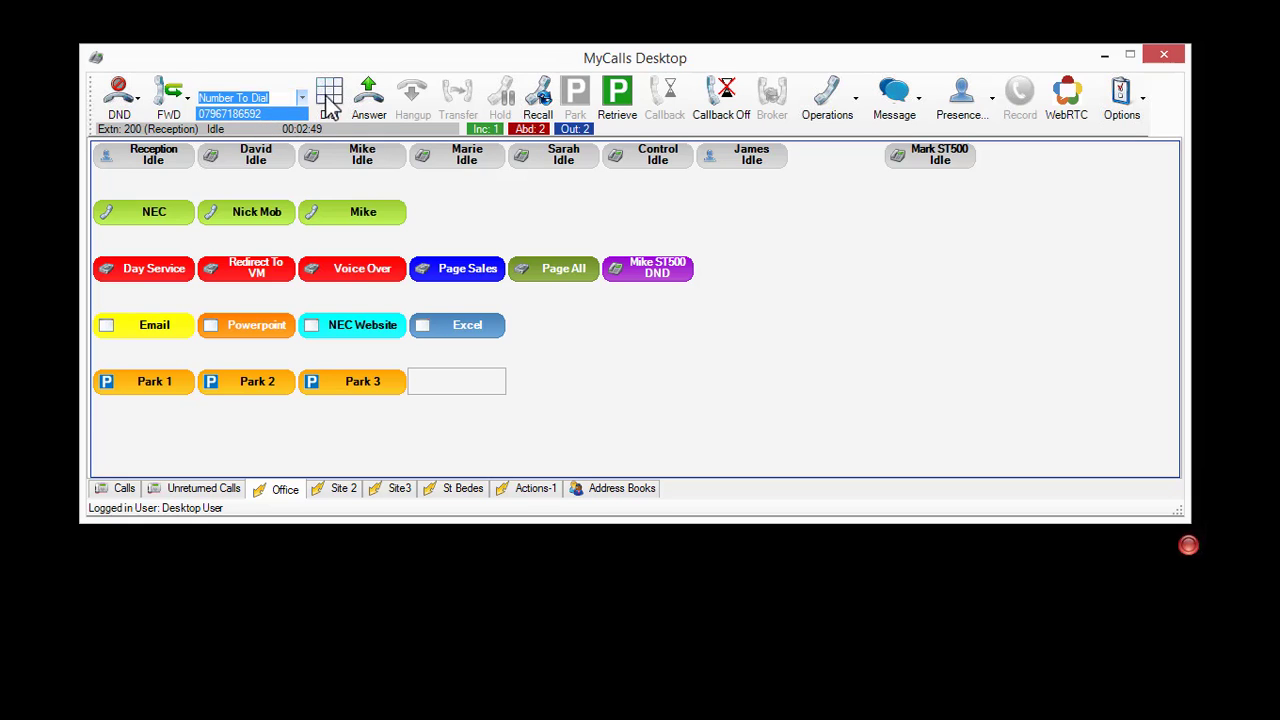
pyautogui.click(331, 102)
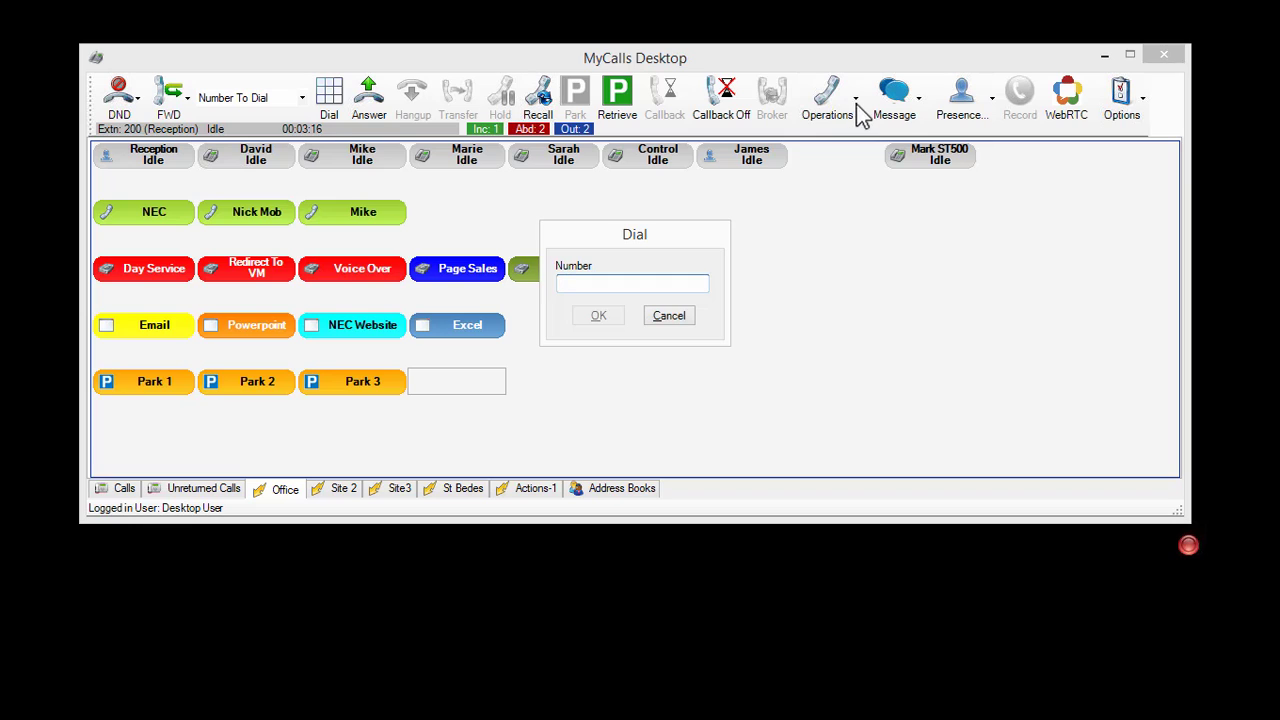
pyautogui.click(677, 324)
# Review the list of call operations without choosing any of them.
pyautogui.click(862, 114)
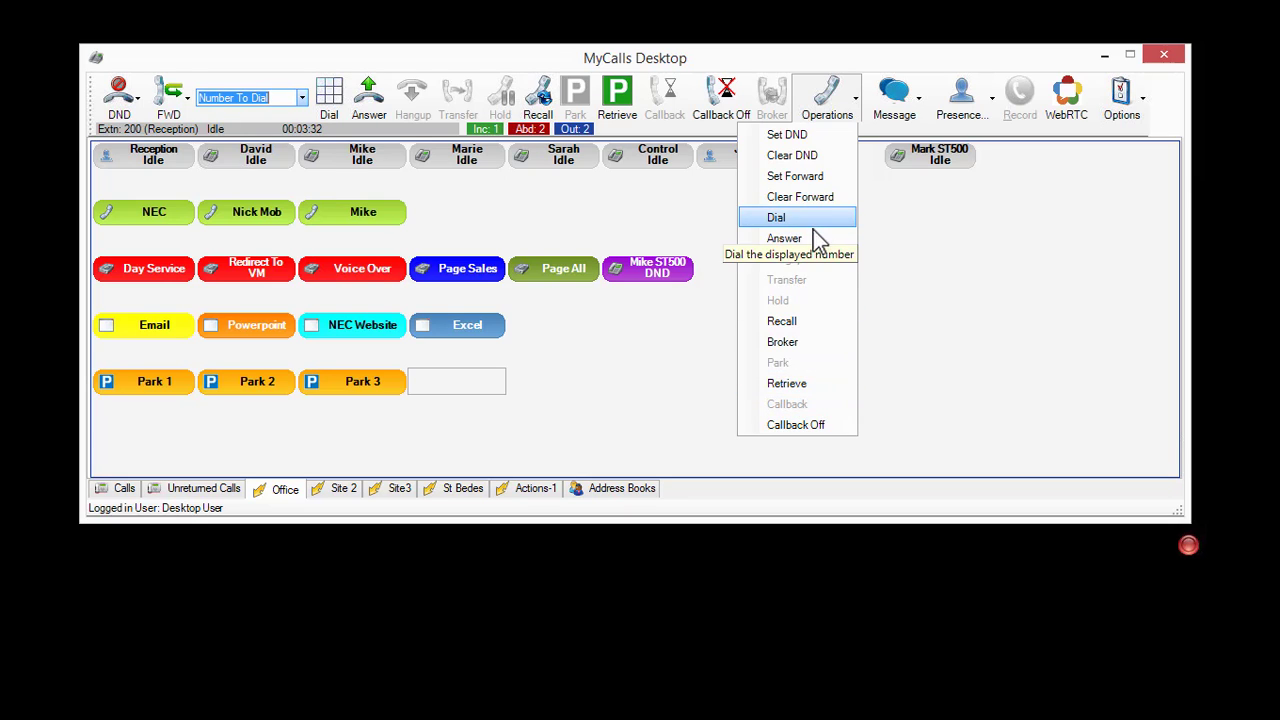
pyautogui.click(686, 372)
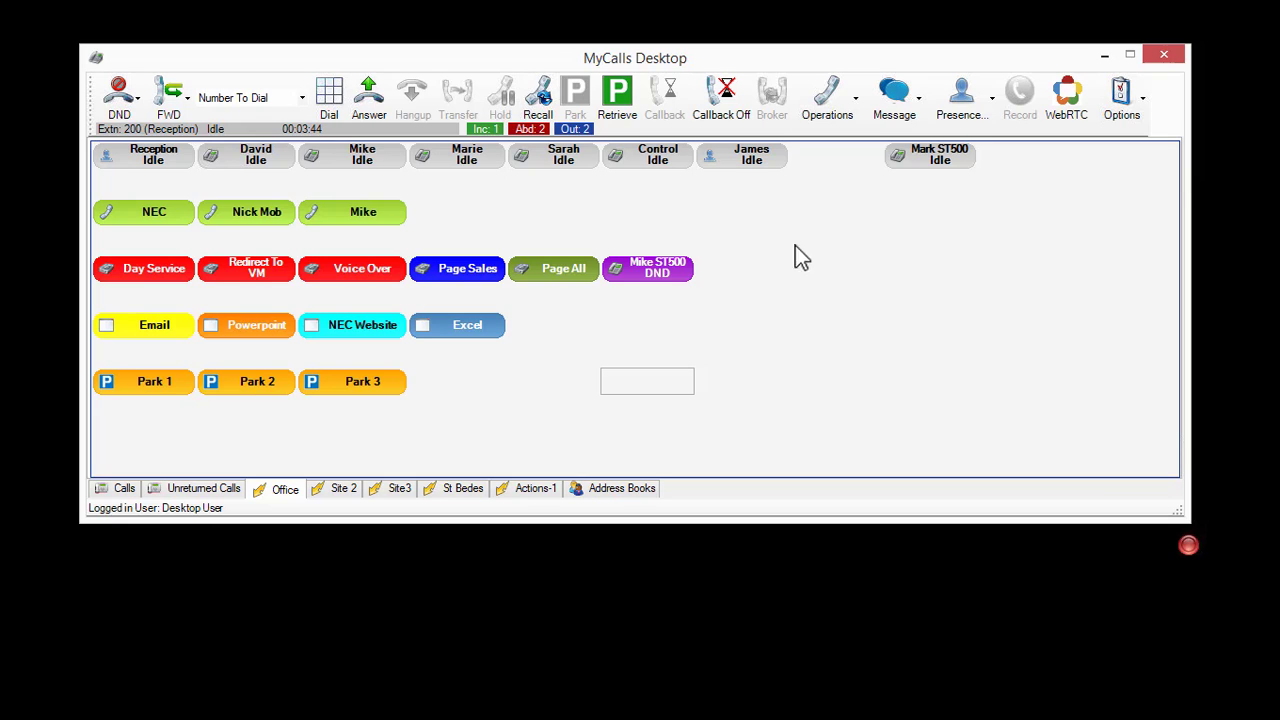
# Start a new chat and invite the first online person in the buddy list to it.
pyautogui.click(919, 112)
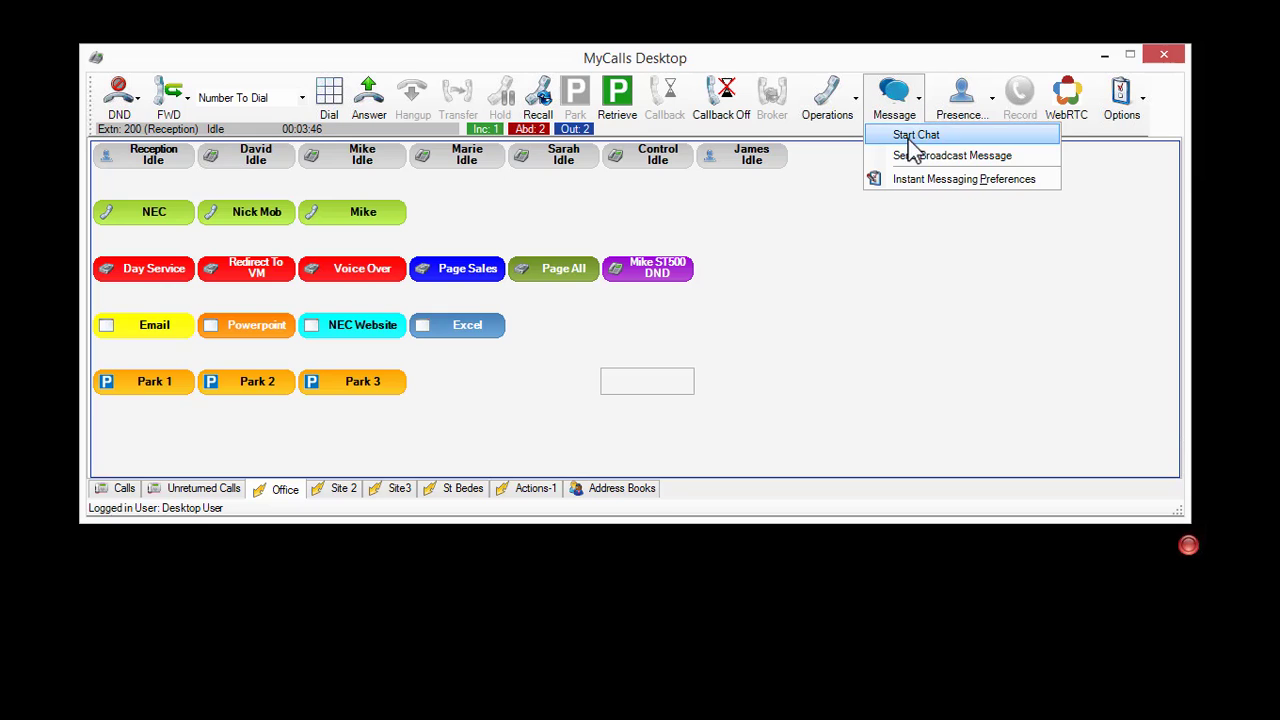
pyautogui.click(912, 138)
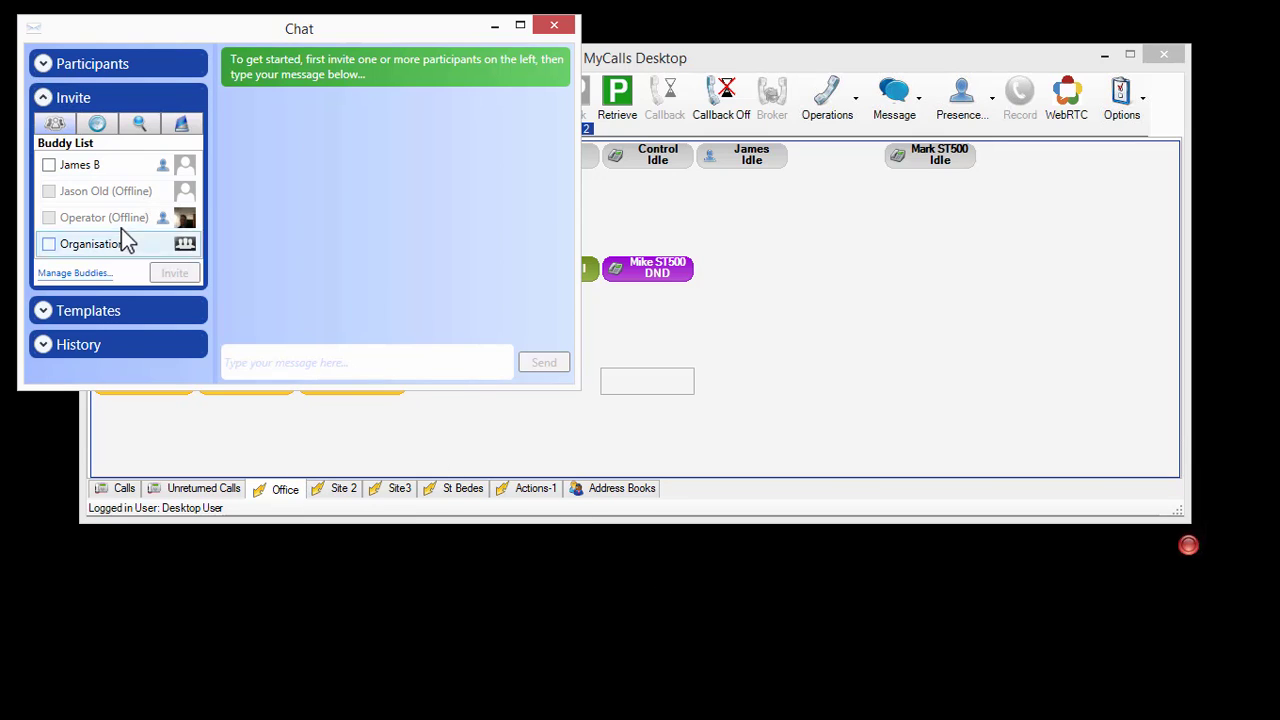
pyautogui.click(49, 166)
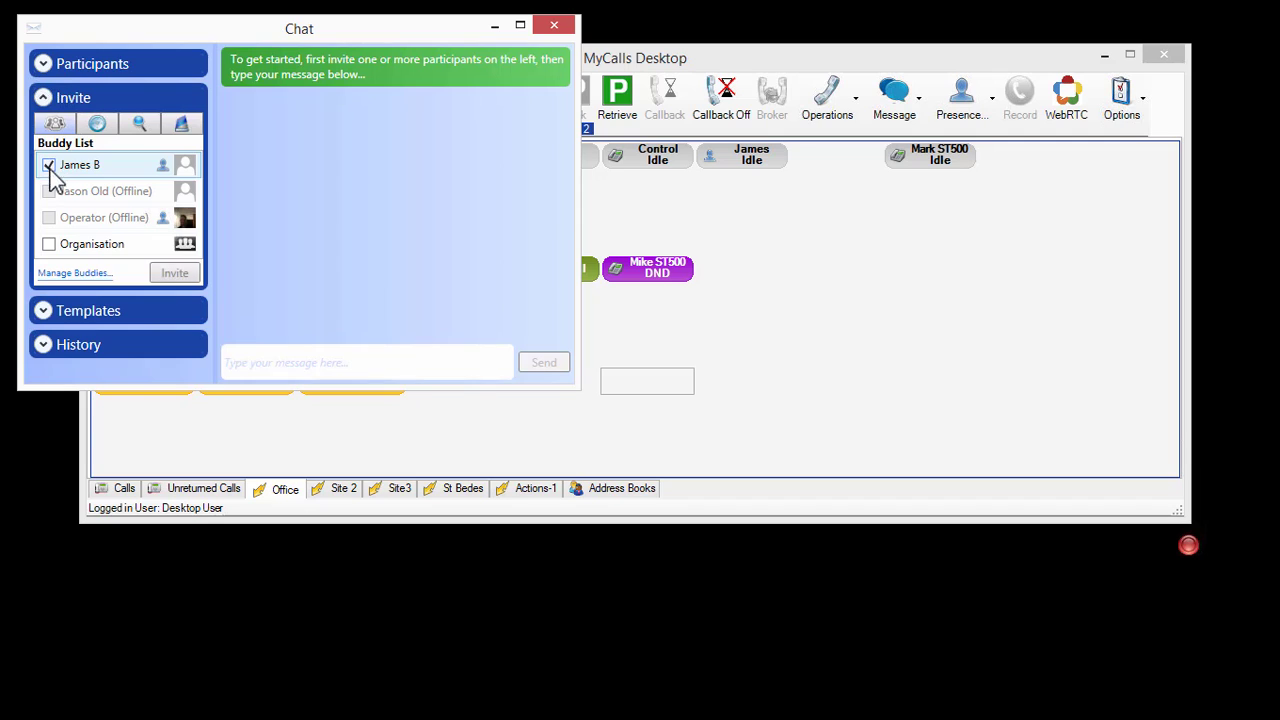
pyautogui.click(177, 276)
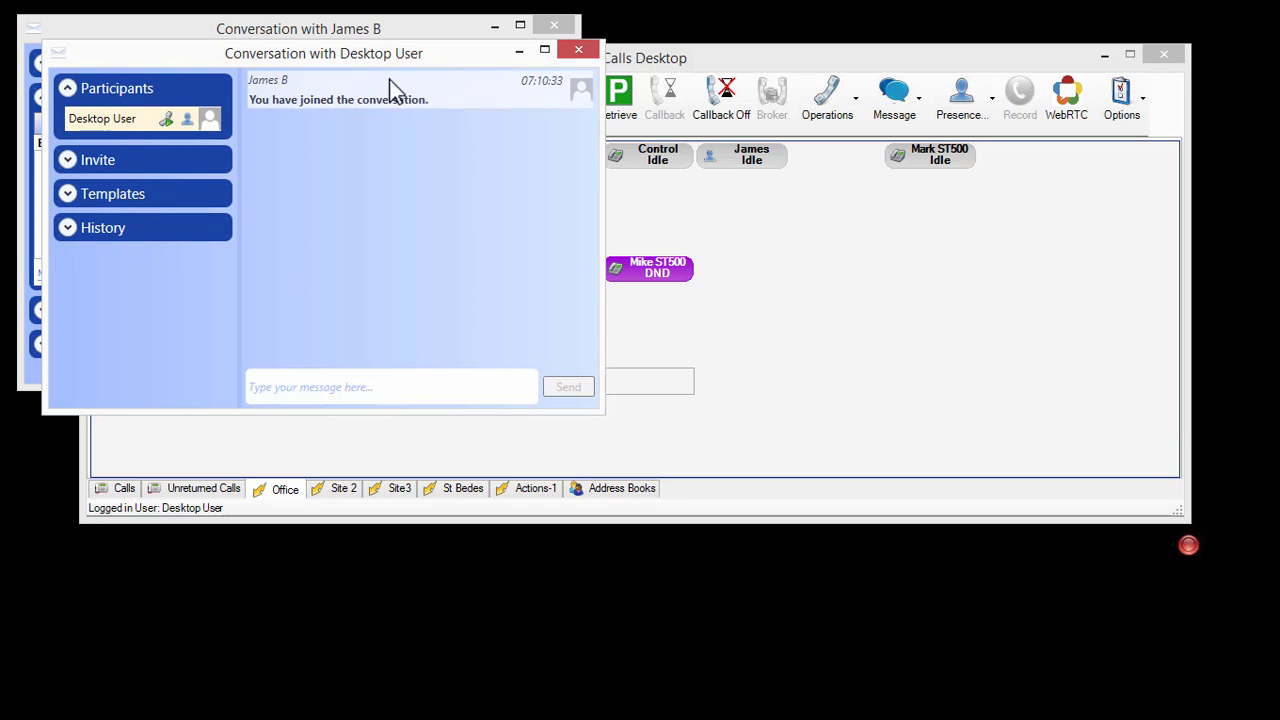
# Place the two conversation windows side by side and send "hi" from the Desktop User's chat to the invited buddy.
pyautogui.moveTo(373, 58); pyautogui.dragTo(983, 122)
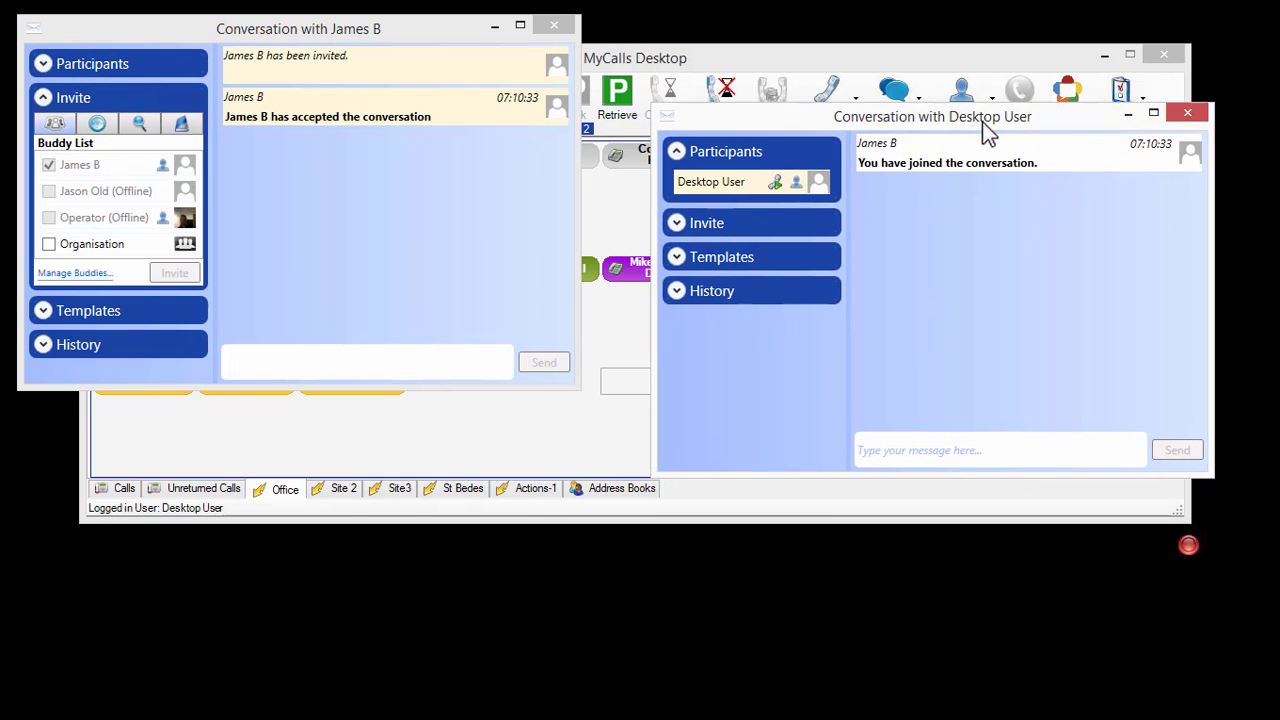
pyautogui.click(240, 365)
pyautogui.write('hi')
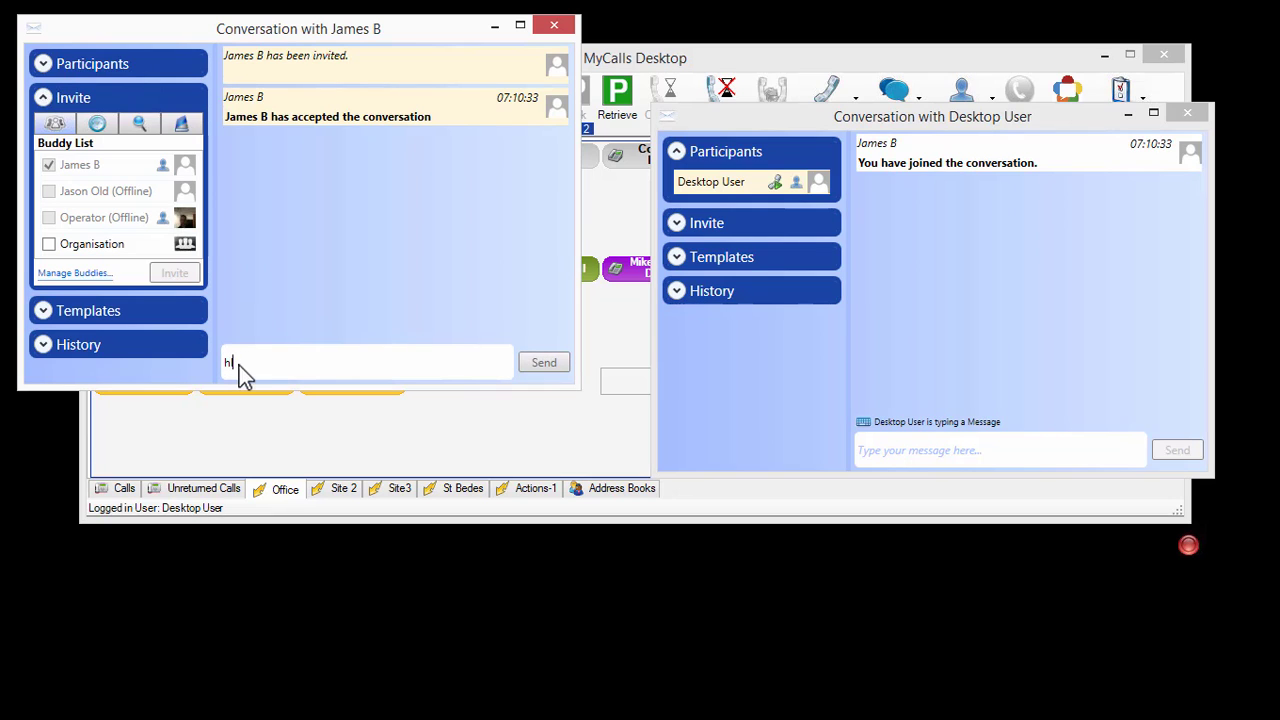
pyautogui.press('Return')
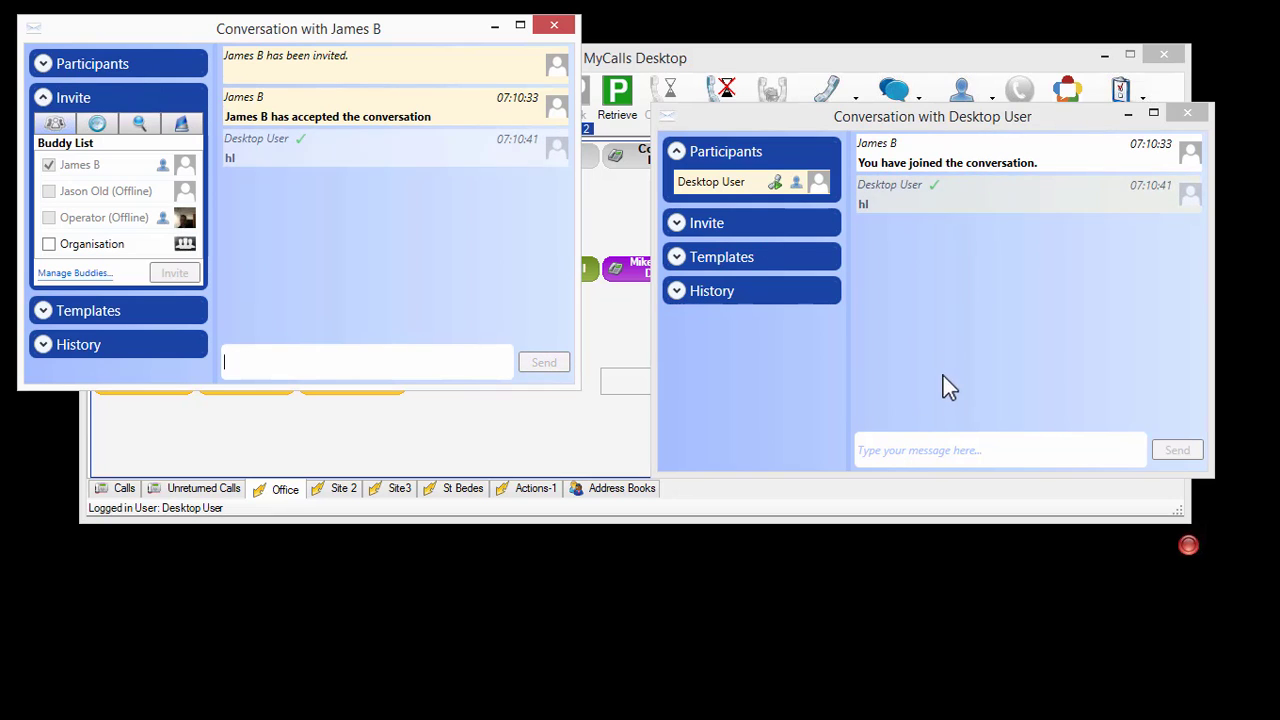
# Reply with "What Uo" from the invited buddy's conversation window.
pyautogui.click(898, 450)
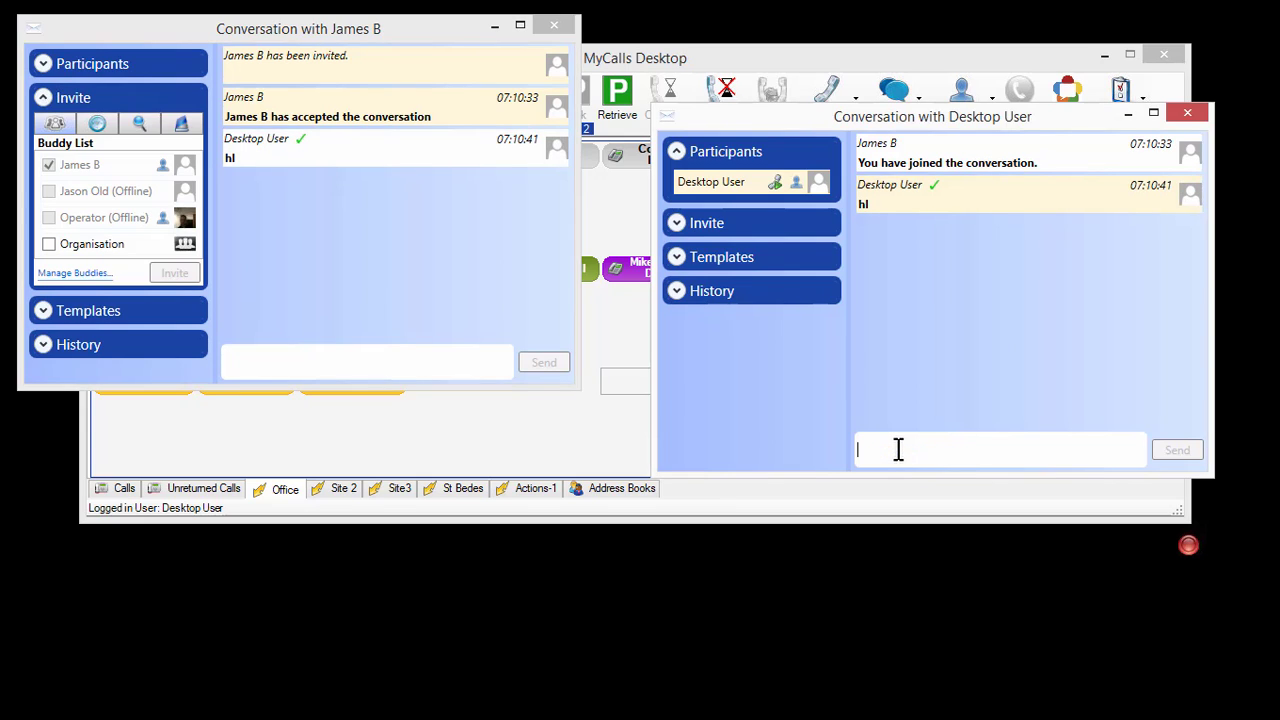
pyautogui.write('What ')
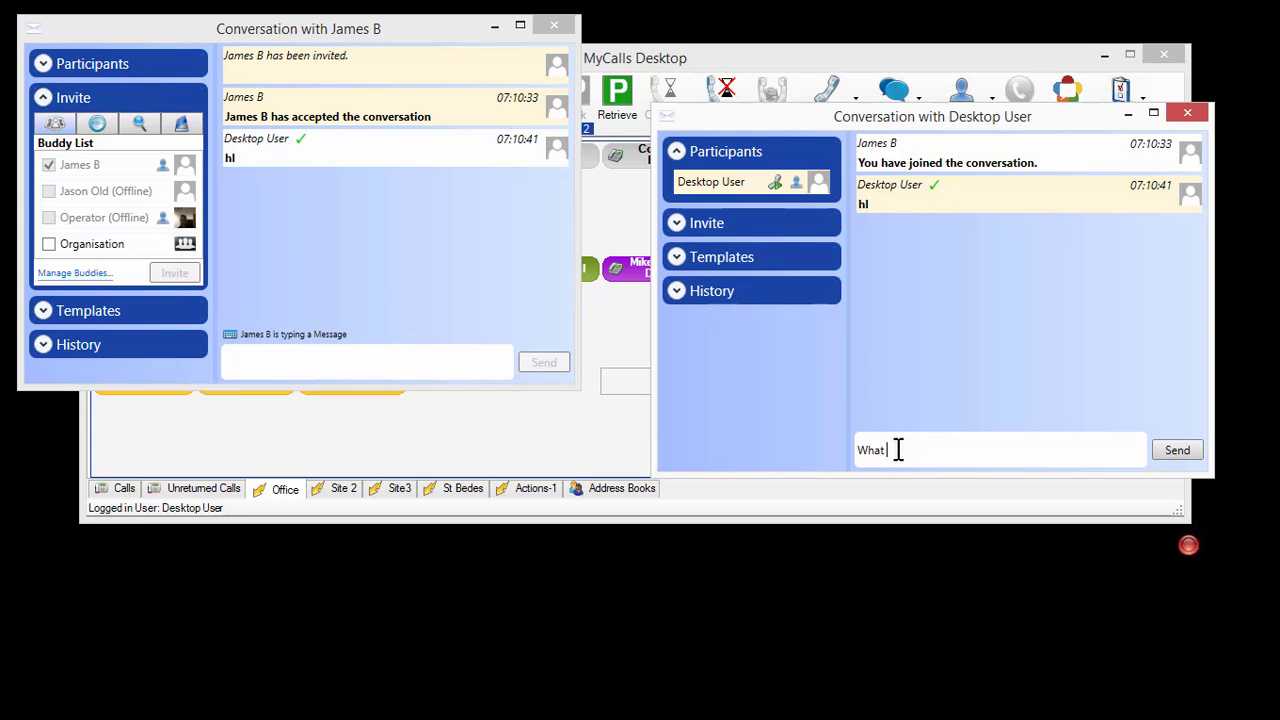
pyautogui.write('Uo')
pyautogui.press('Return')
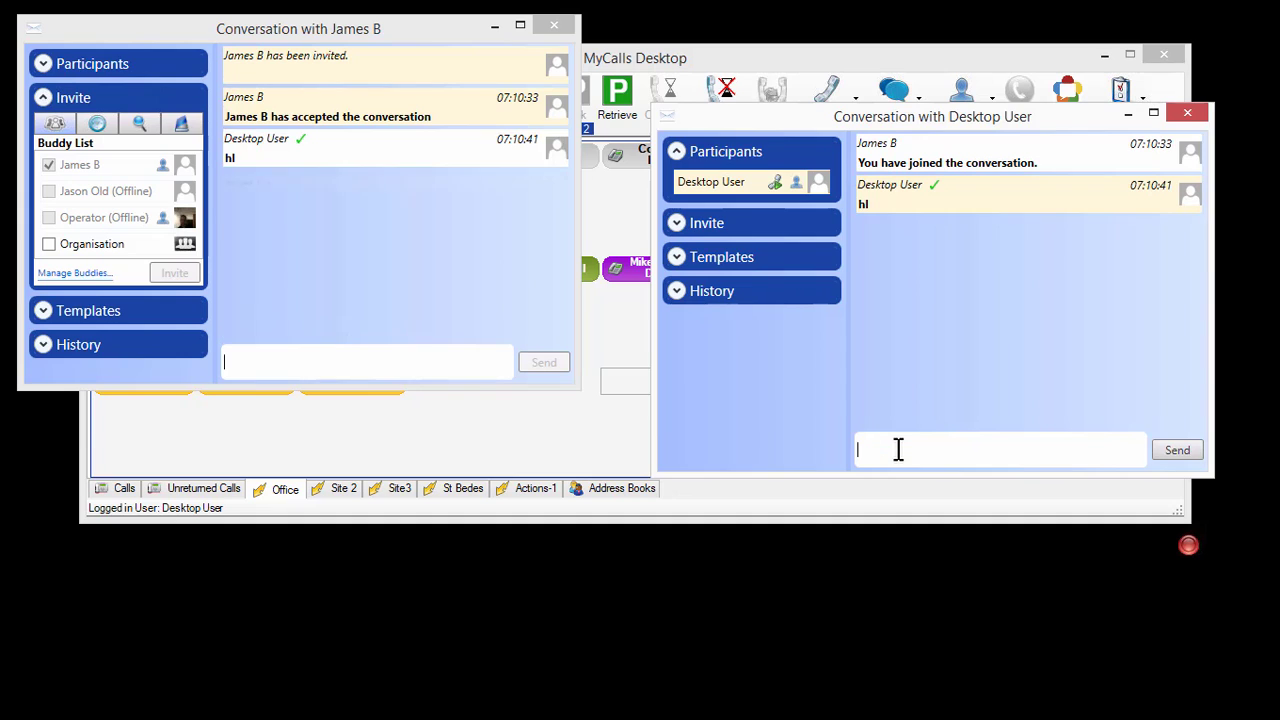
pyautogui.click(362, 294)
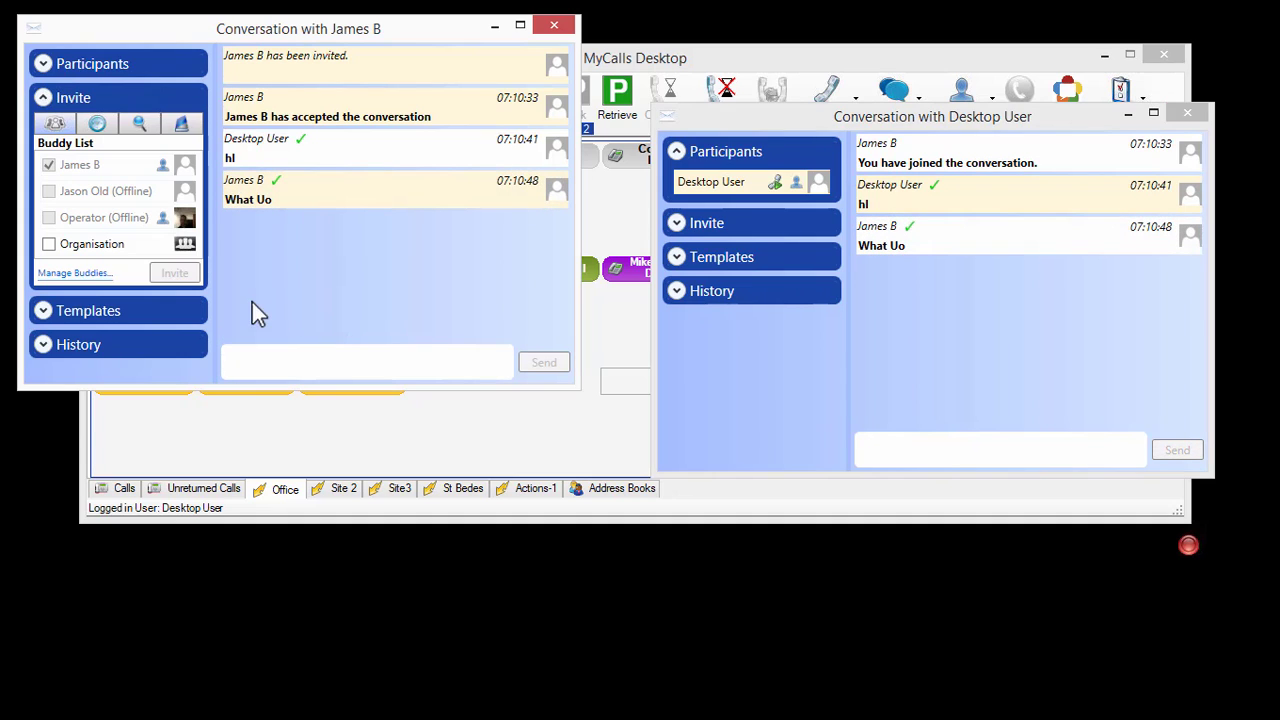
# Enlarge the Desktop User's chat window to show the message templates and send the Parcel template to the buddy.
pyautogui.click(45, 313)
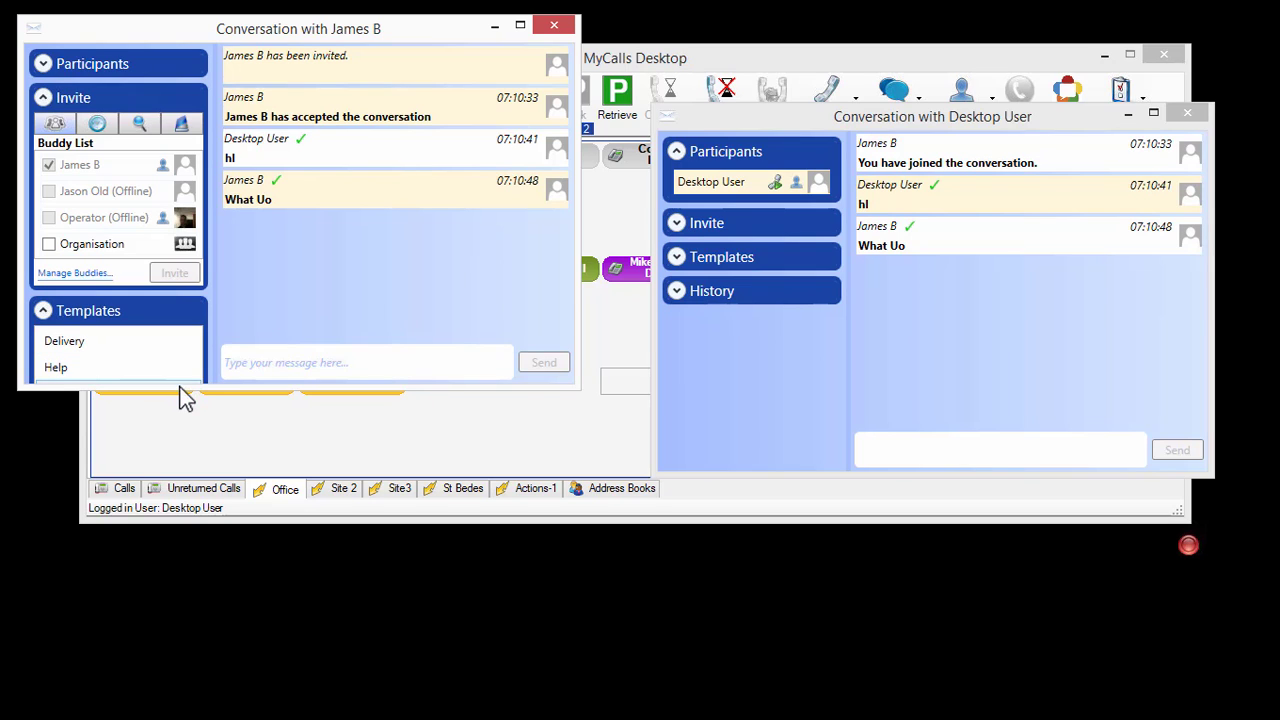
pyautogui.moveTo(179, 387); pyautogui.dragTo(168, 544)
pyautogui.click(64, 394)
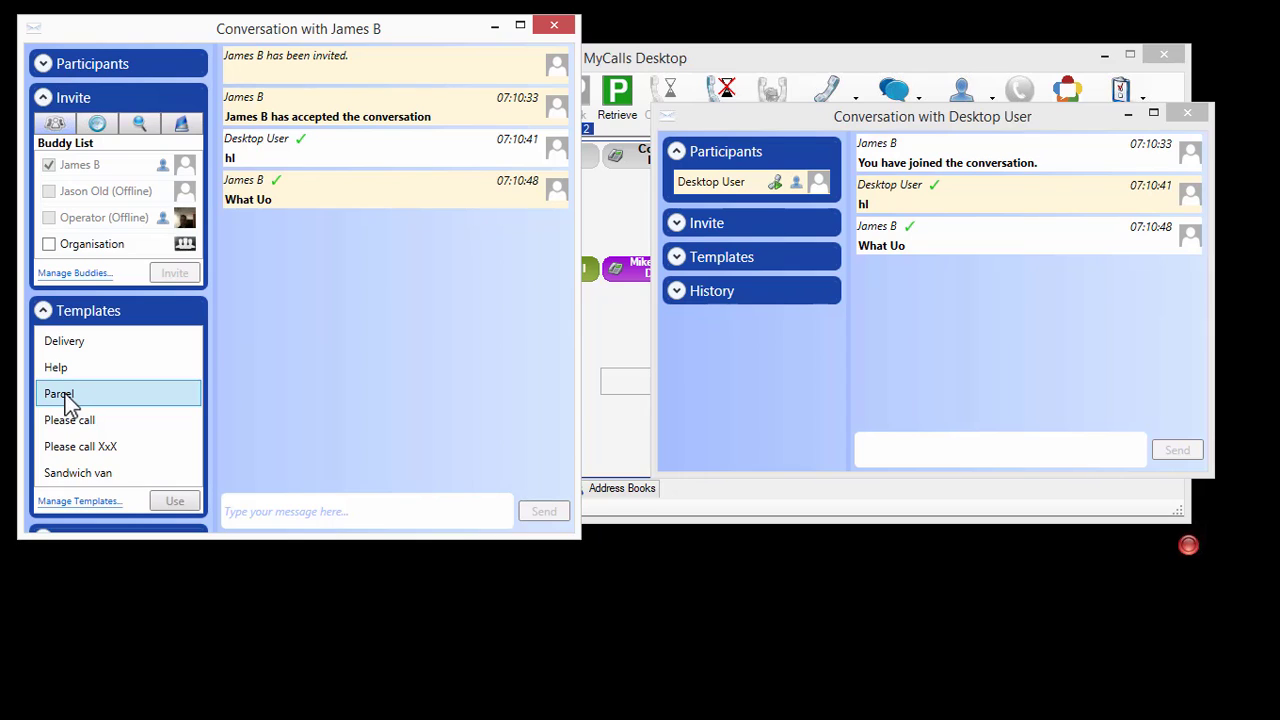
pyautogui.click(168, 503)
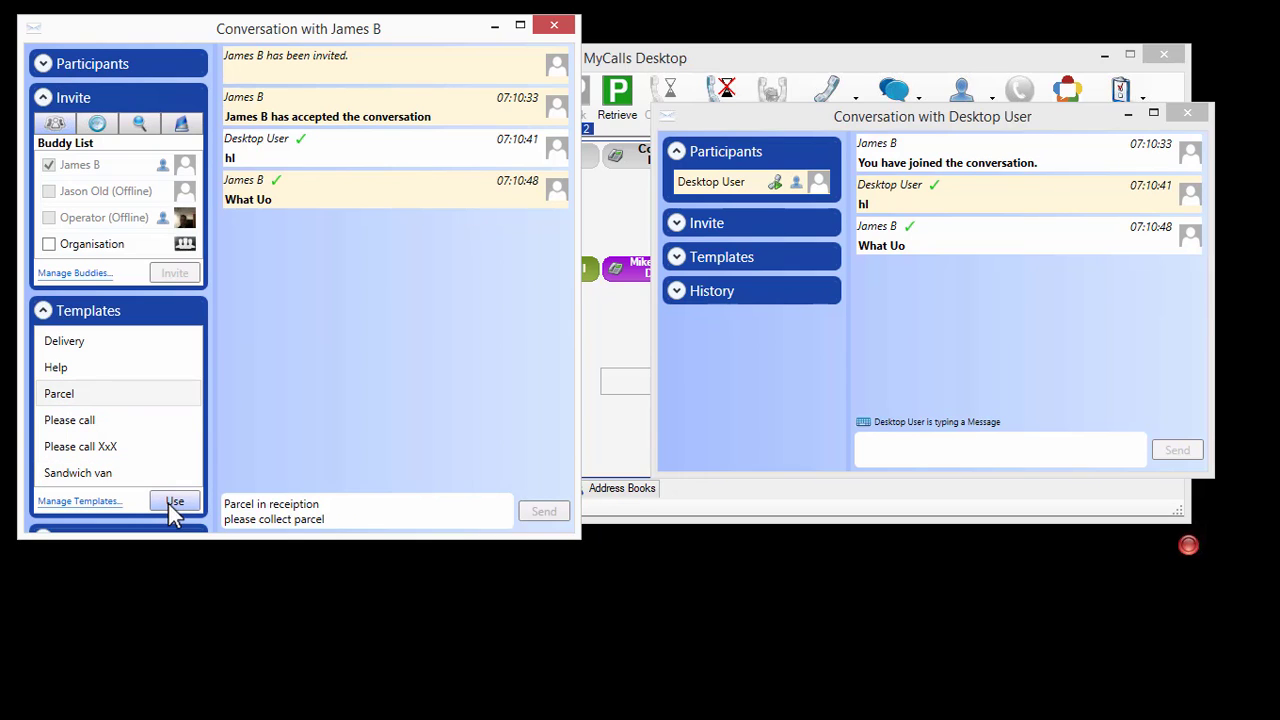
pyautogui.click(561, 514)
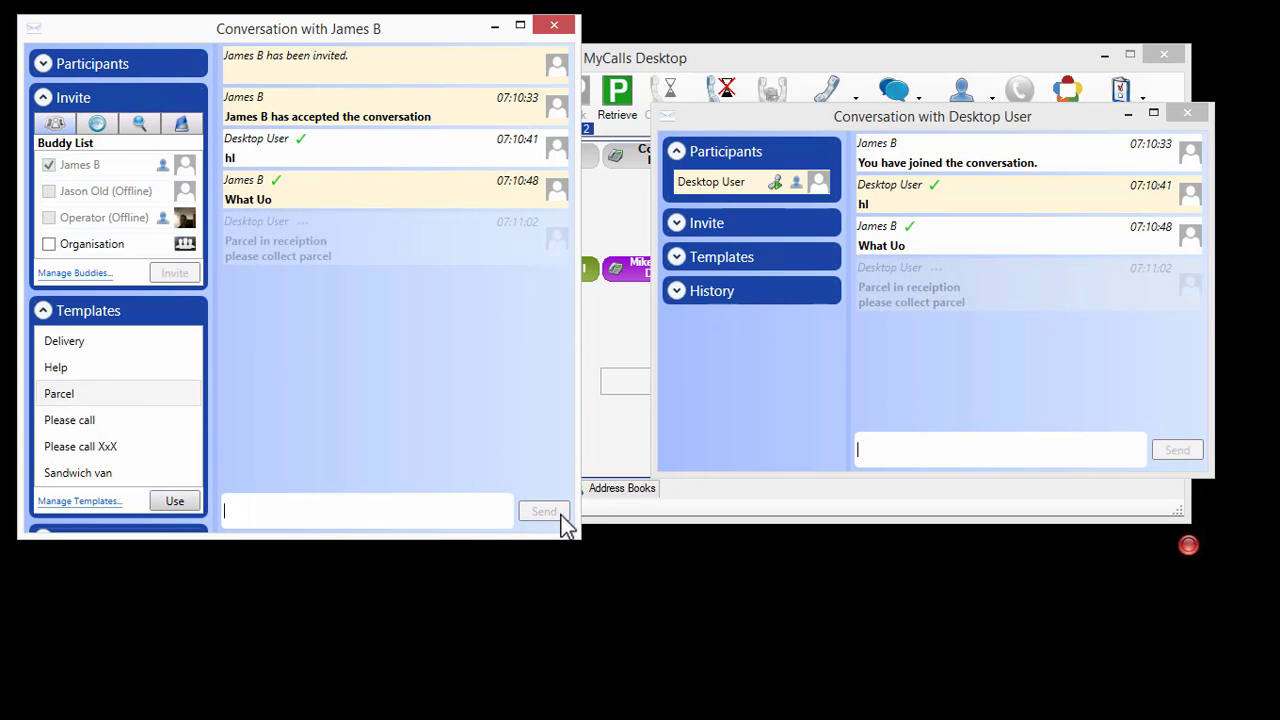
# Reply from the invited buddy's conversation using the Thank You template.
pyautogui.click(697, 259)
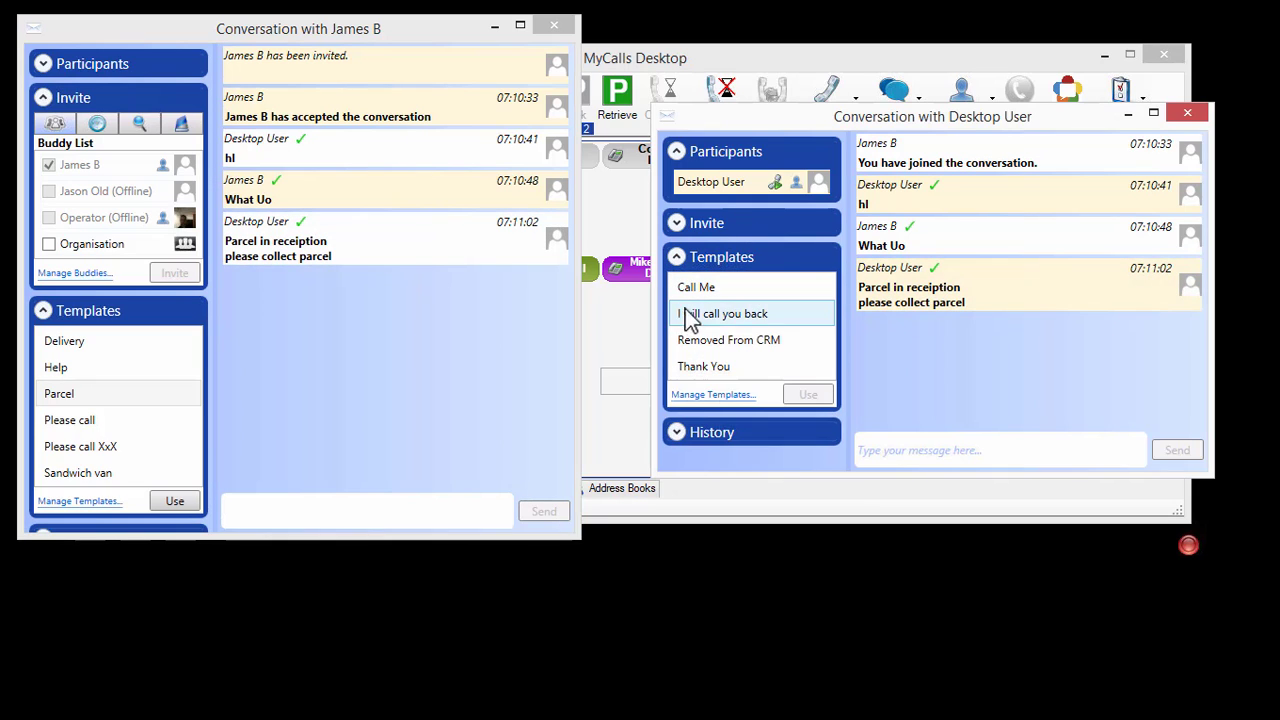
pyautogui.click(725, 370)
pyautogui.click(809, 396)
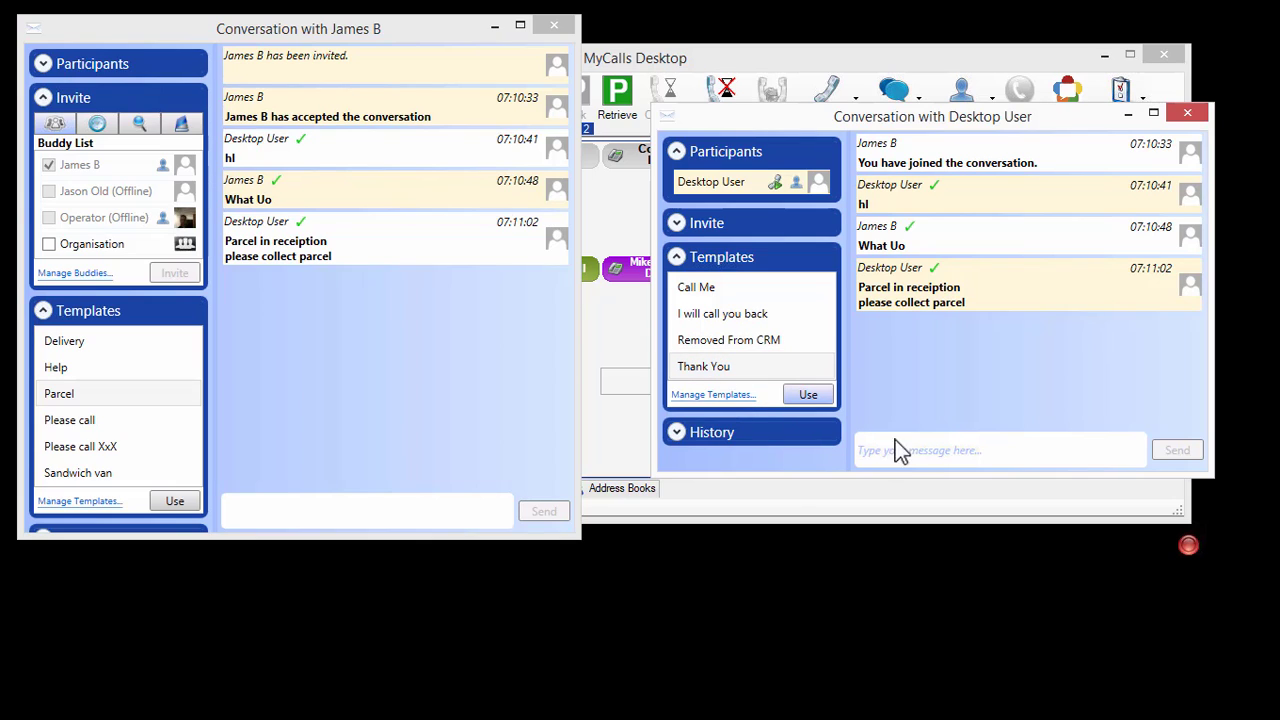
pyautogui.click(740, 363)
pyautogui.click(799, 398)
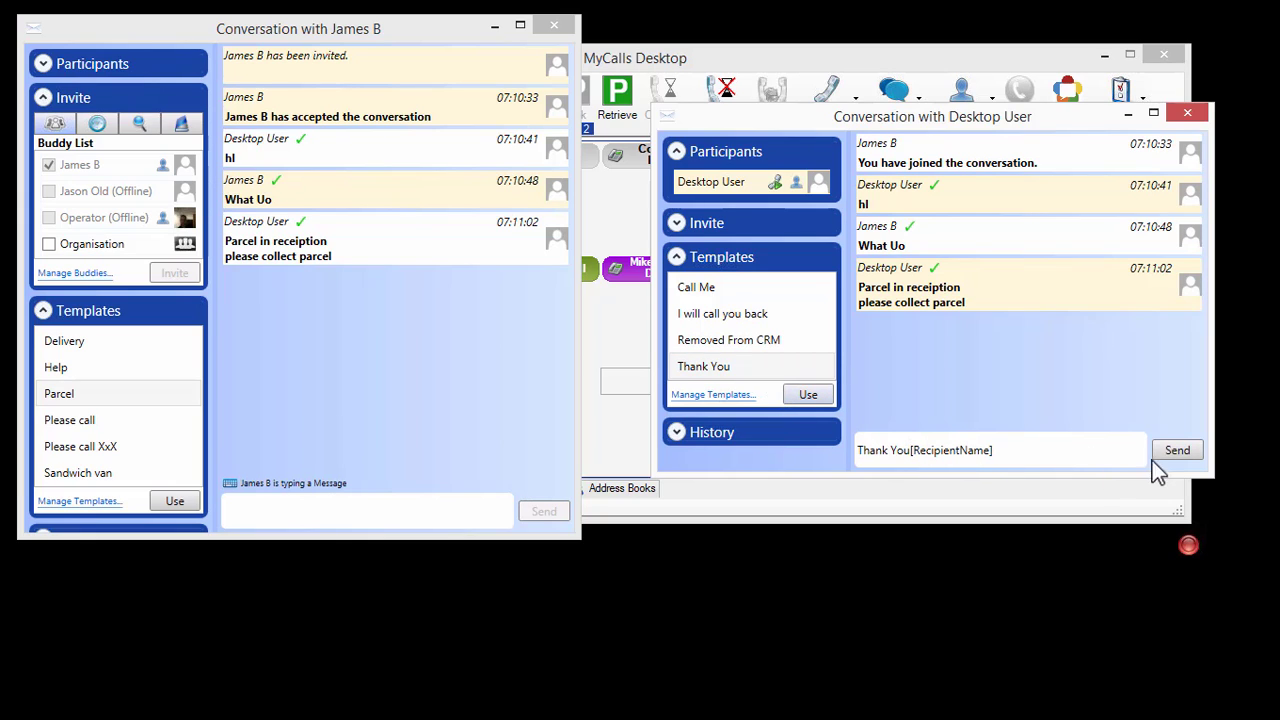
pyautogui.click(1179, 452)
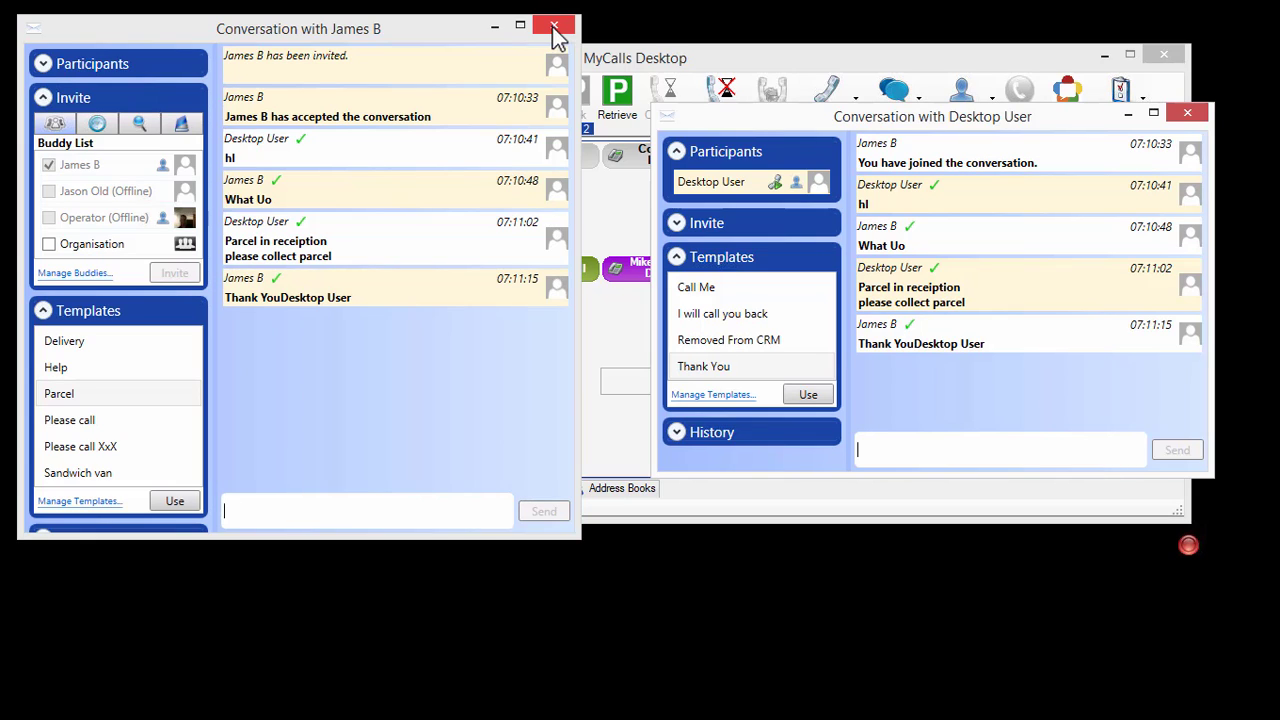
# Close both chat conversation windows.
pyautogui.click(554, 28)
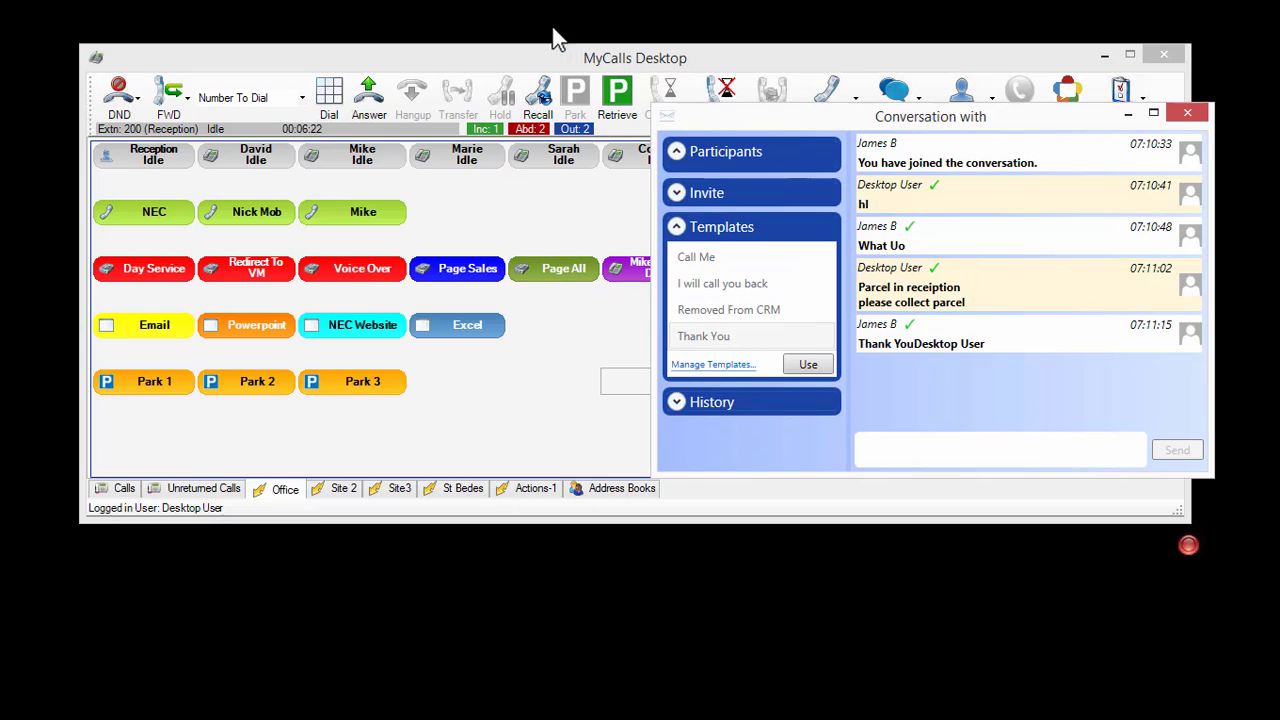
pyautogui.click(1198, 117)
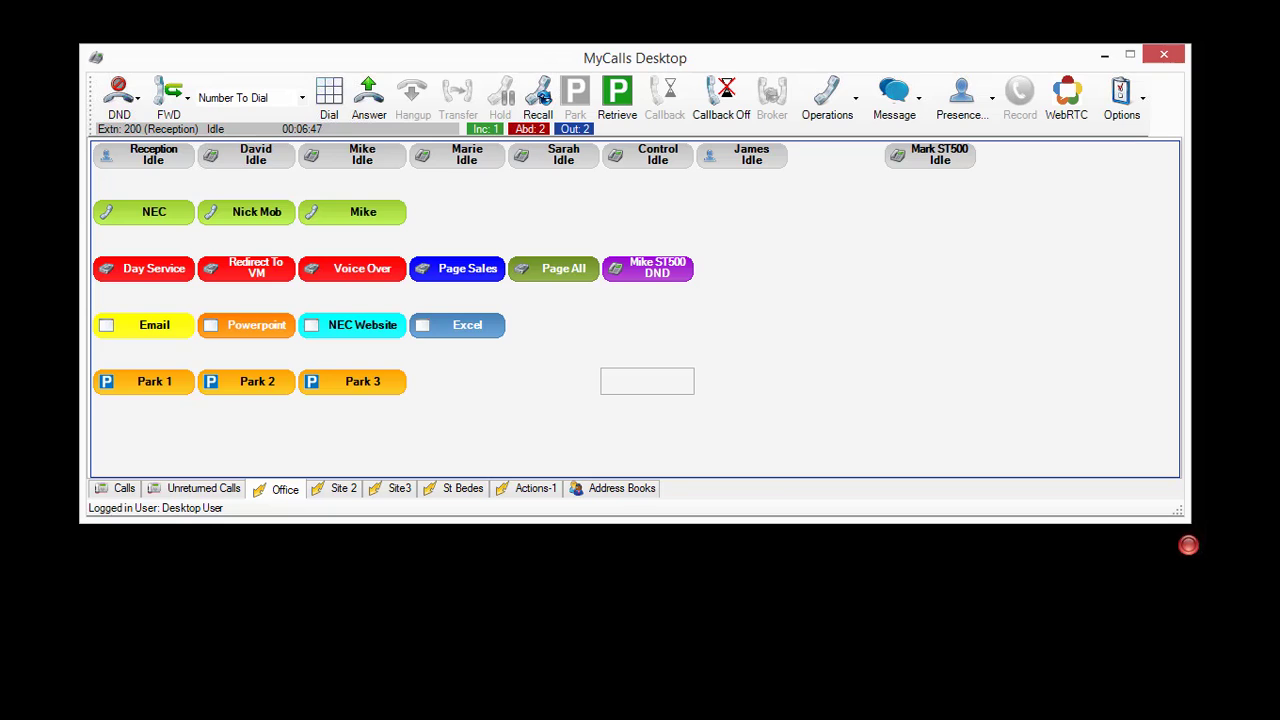
# Set the second user's presence to On Holiday until 31/10/2020, keeping the USA details and forwarding calls to voicemail.
pyautogui.rightClick(991, 718)
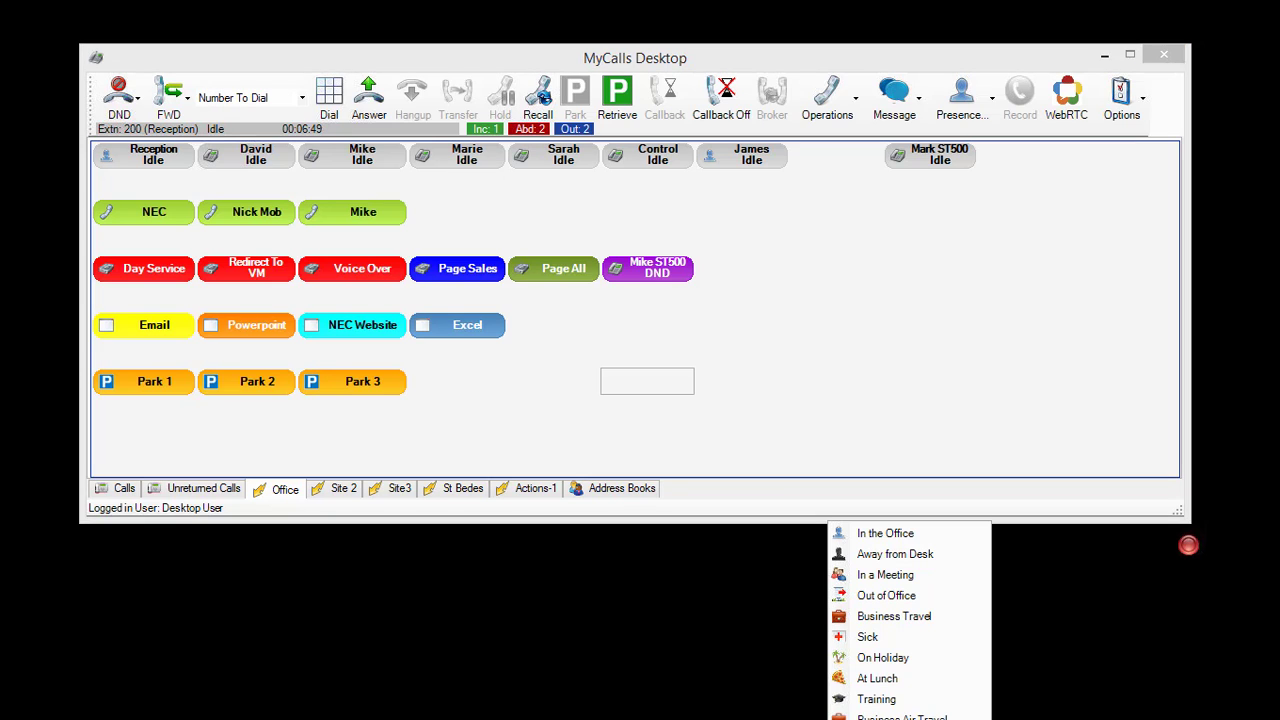
pyautogui.click(900, 663)
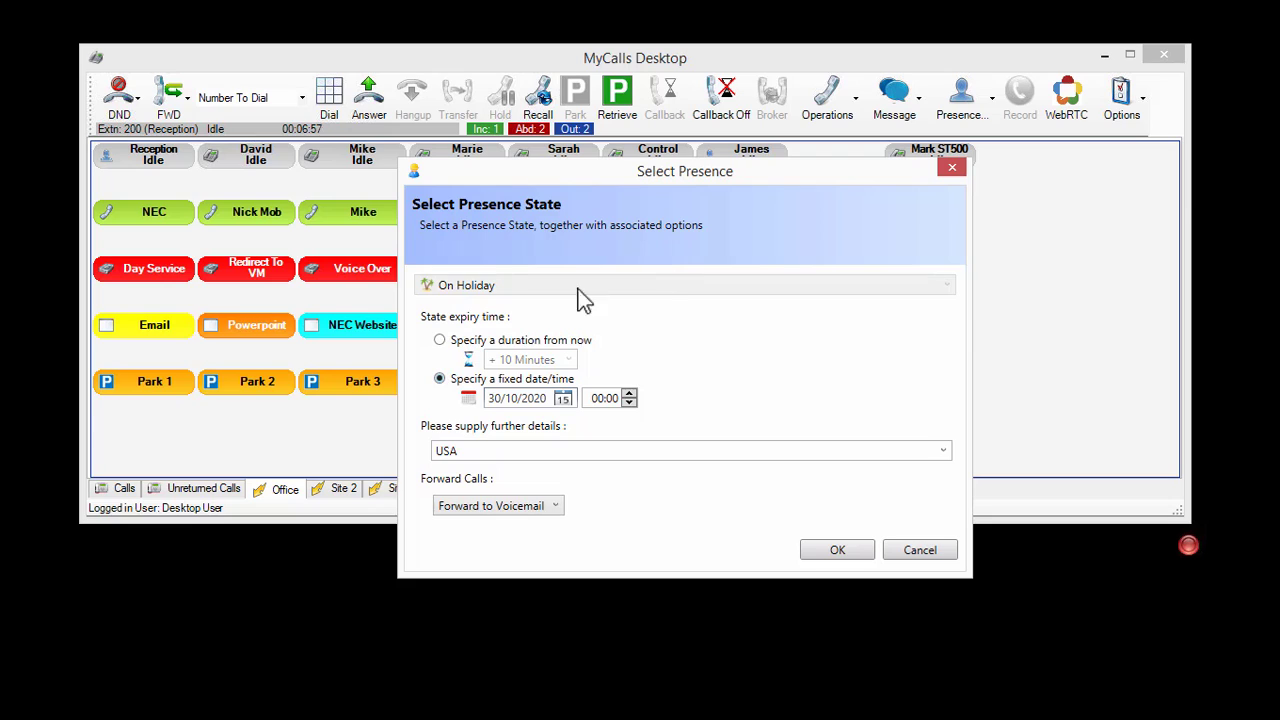
pyautogui.click(565, 400)
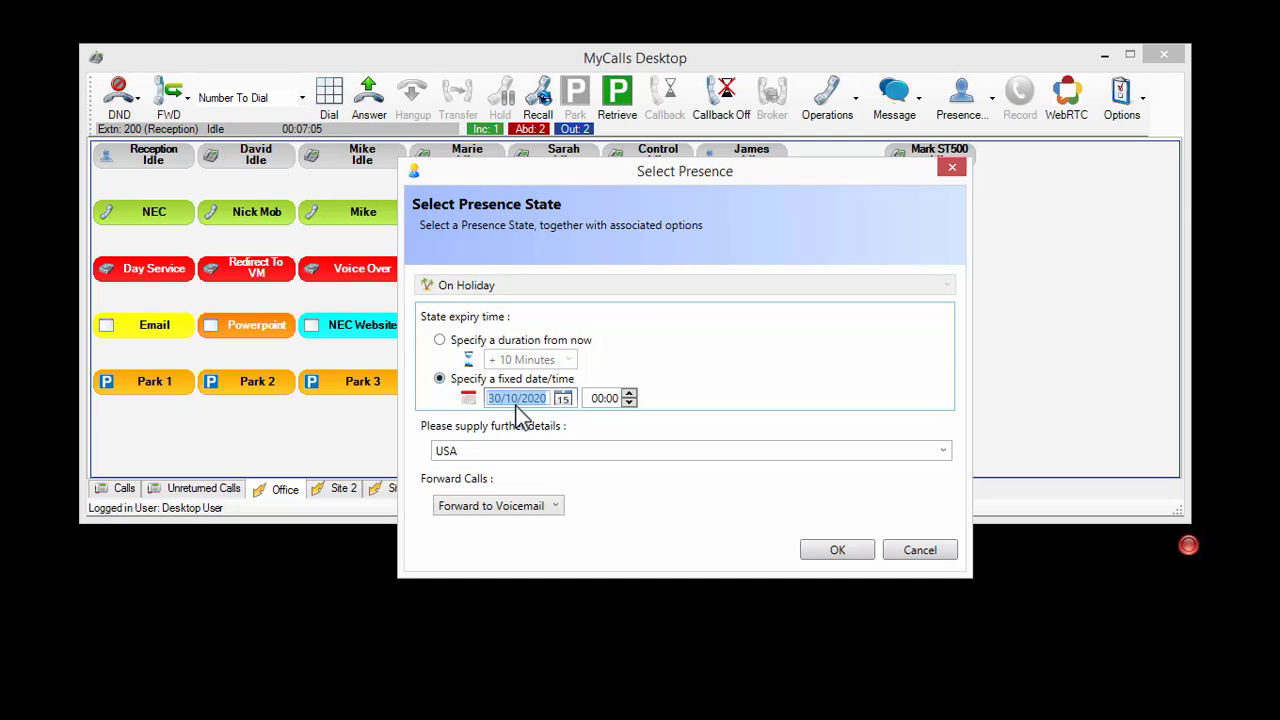
pyautogui.click(516, 404)
pyautogui.doubleClick(565, 399)
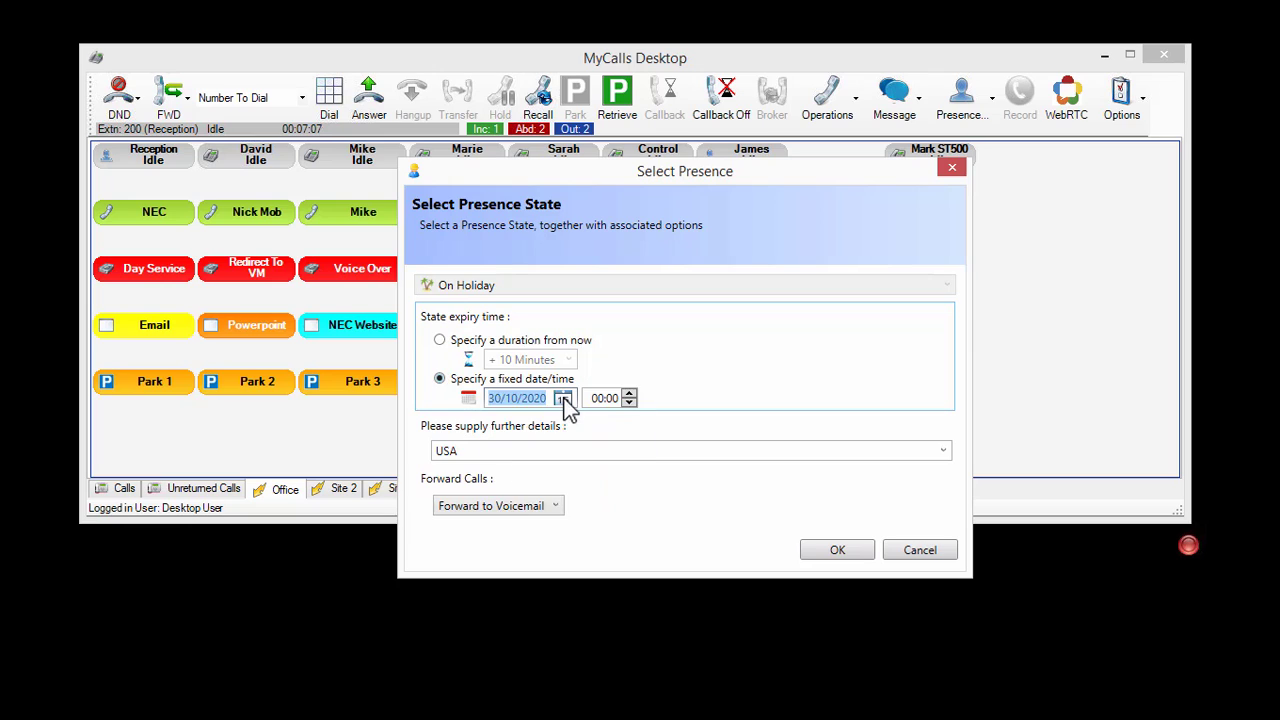
pyautogui.doubleClick(564, 397)
pyautogui.click(564, 399)
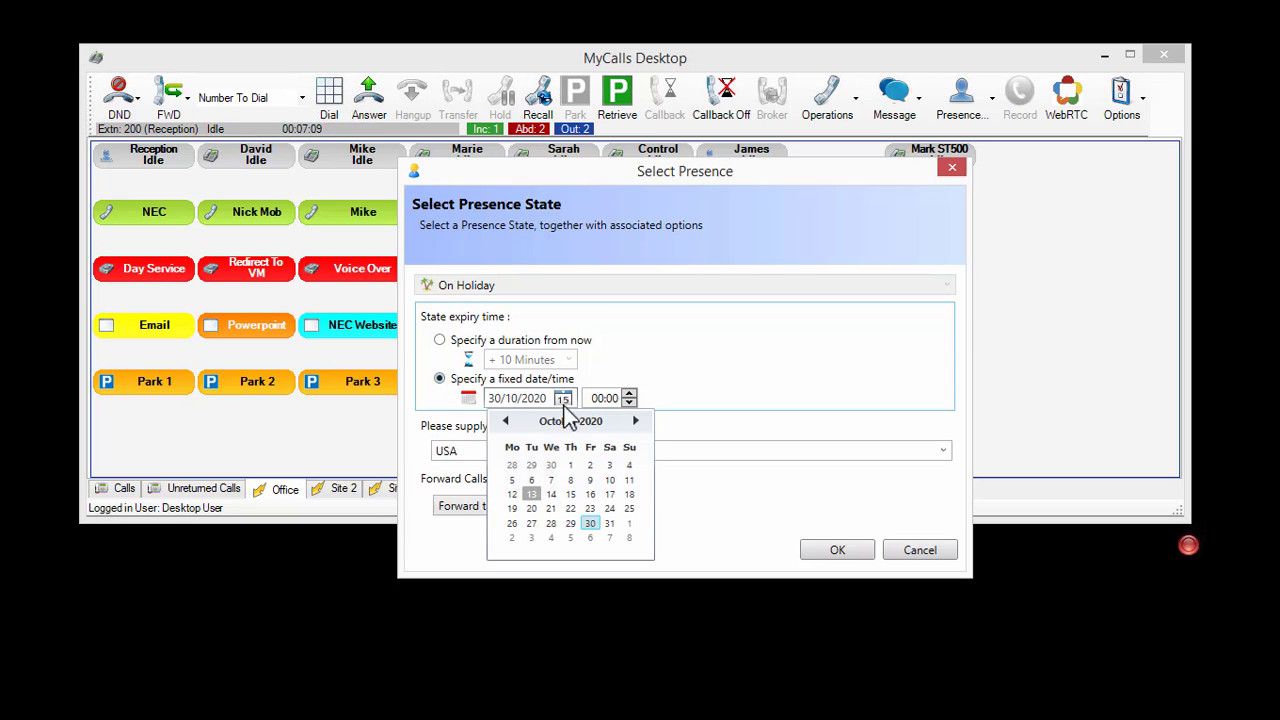
pyautogui.click(611, 524)
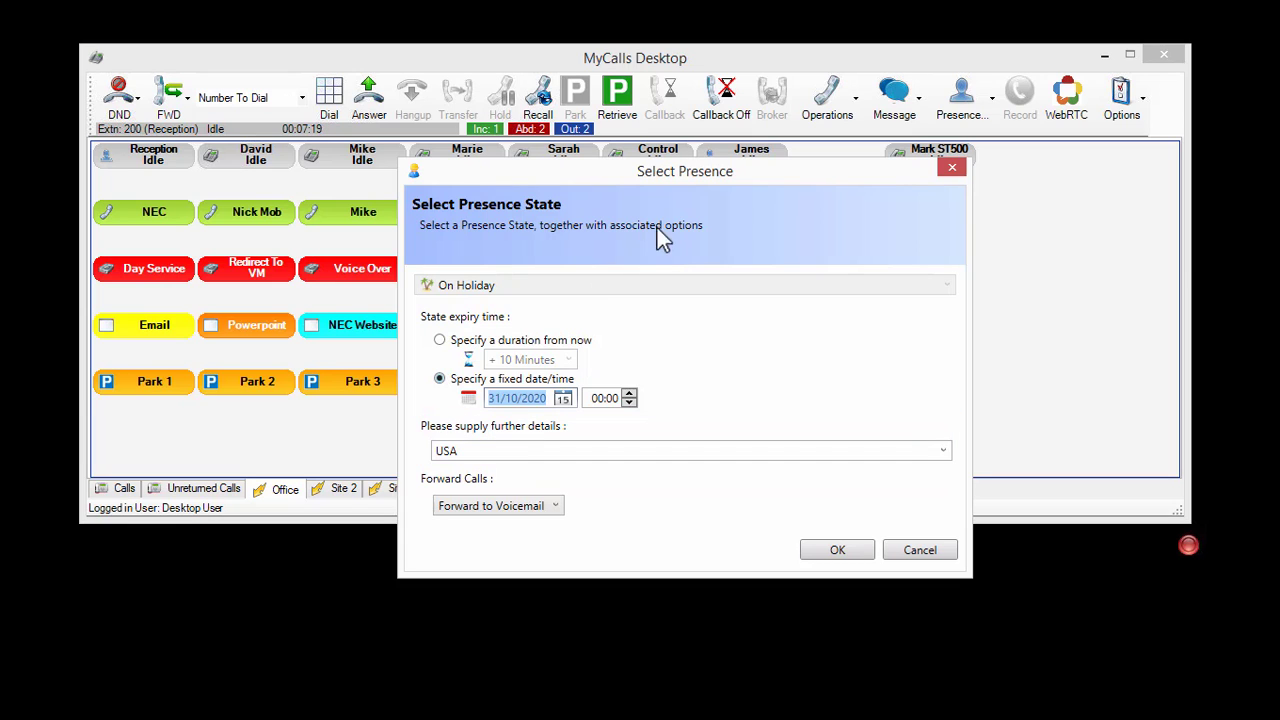
pyautogui.moveTo(685, 173); pyautogui.dragTo(677, 219)
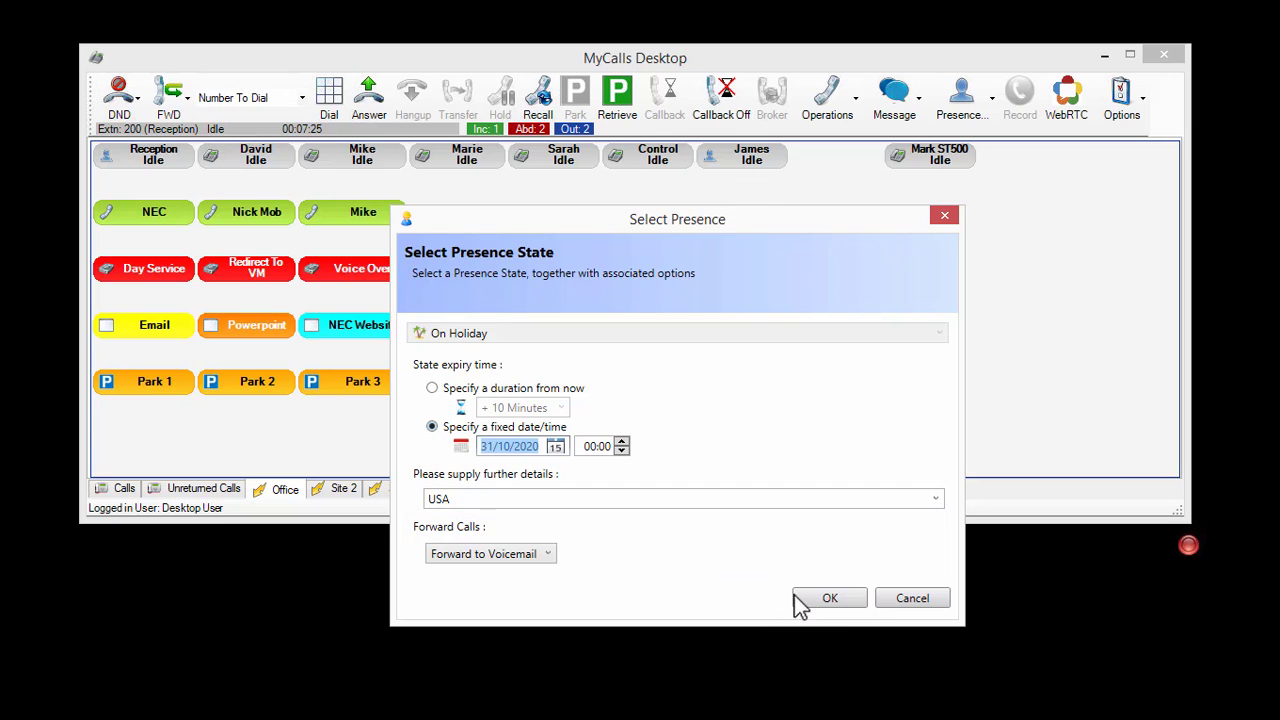
pyautogui.click(828, 606)
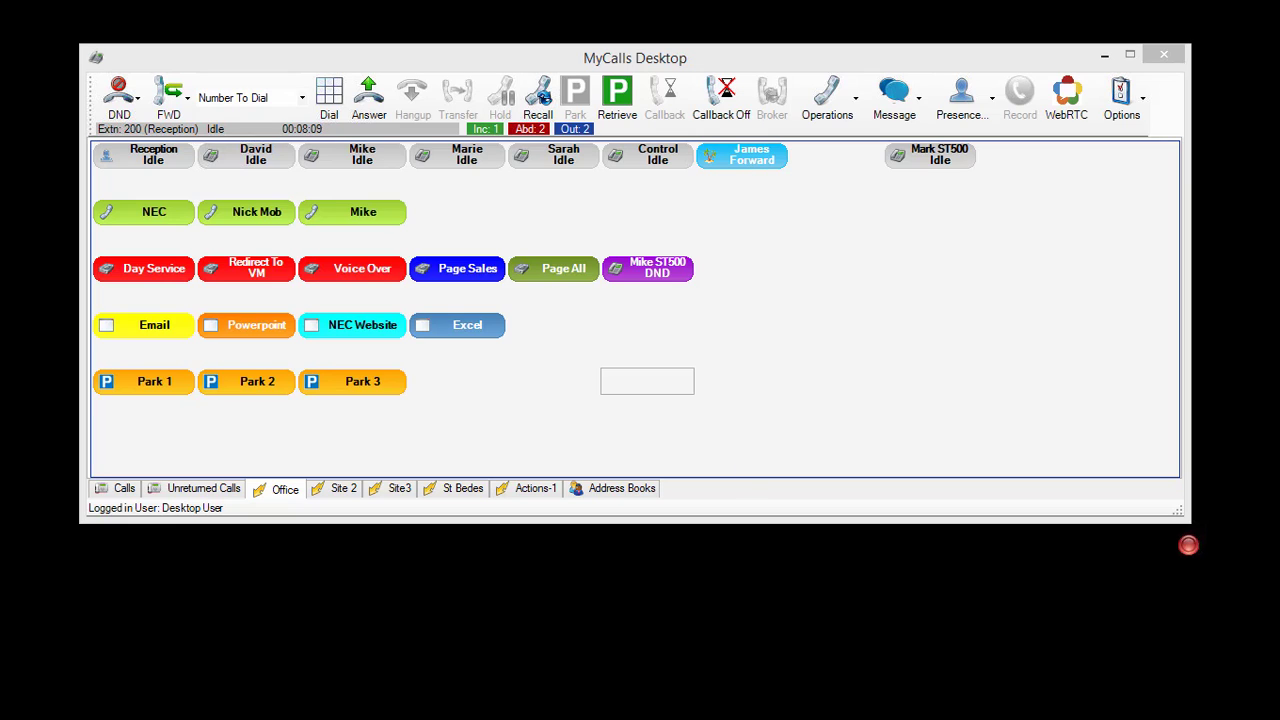
# Return the second user's presence to In the Office.
pyautogui.rightClick(830, 719)
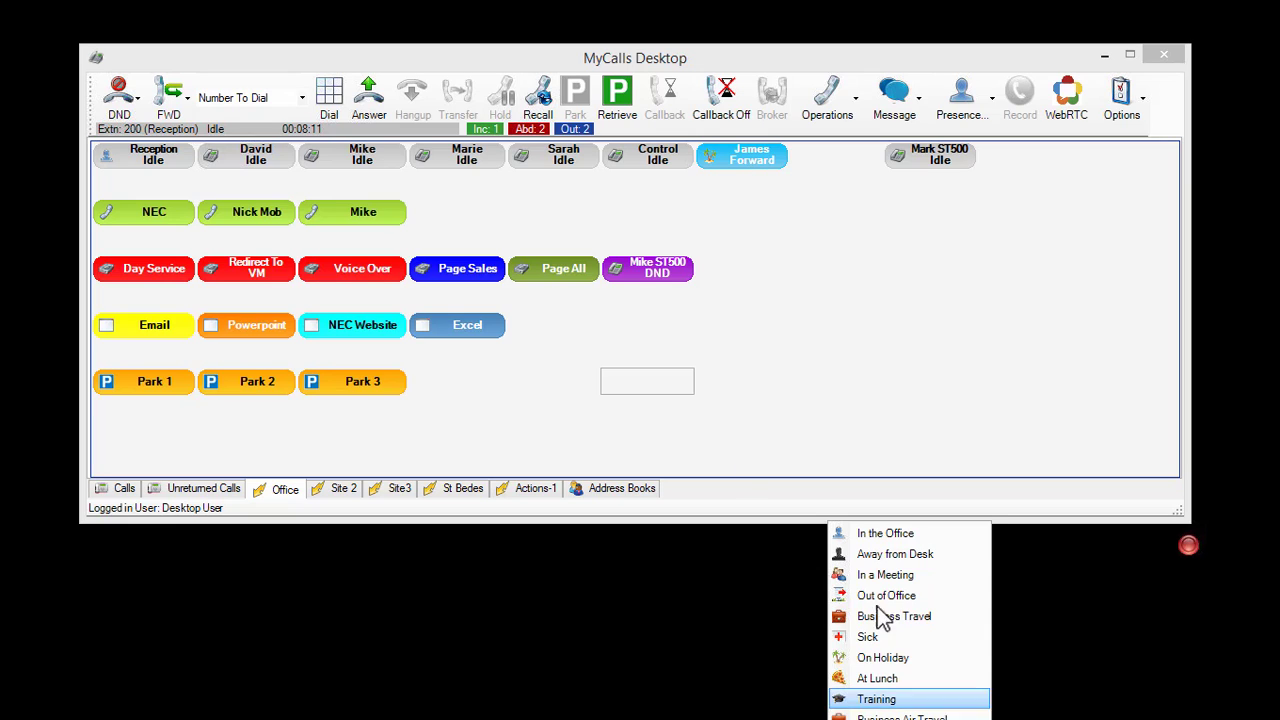
pyautogui.click(885, 536)
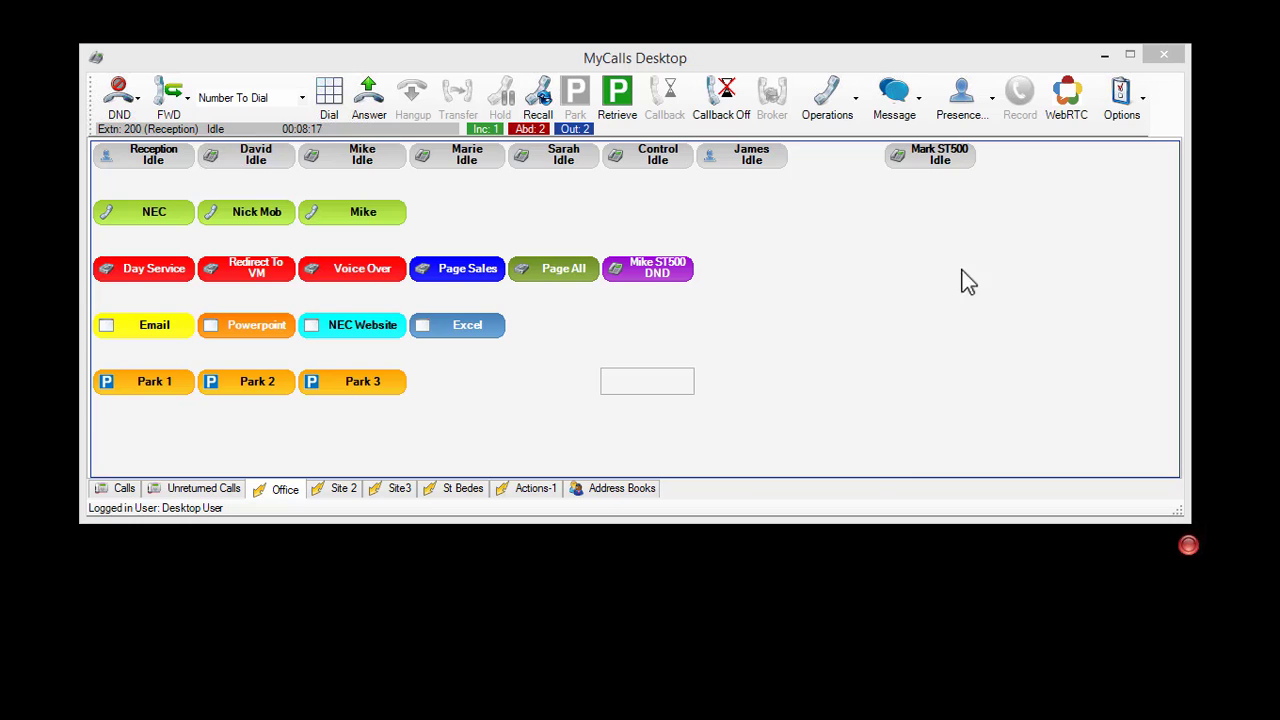
# Set Reception's presence to Training with a duration of 2 hours from now and calls forwarded to voicemail.
pyautogui.click(995, 104)
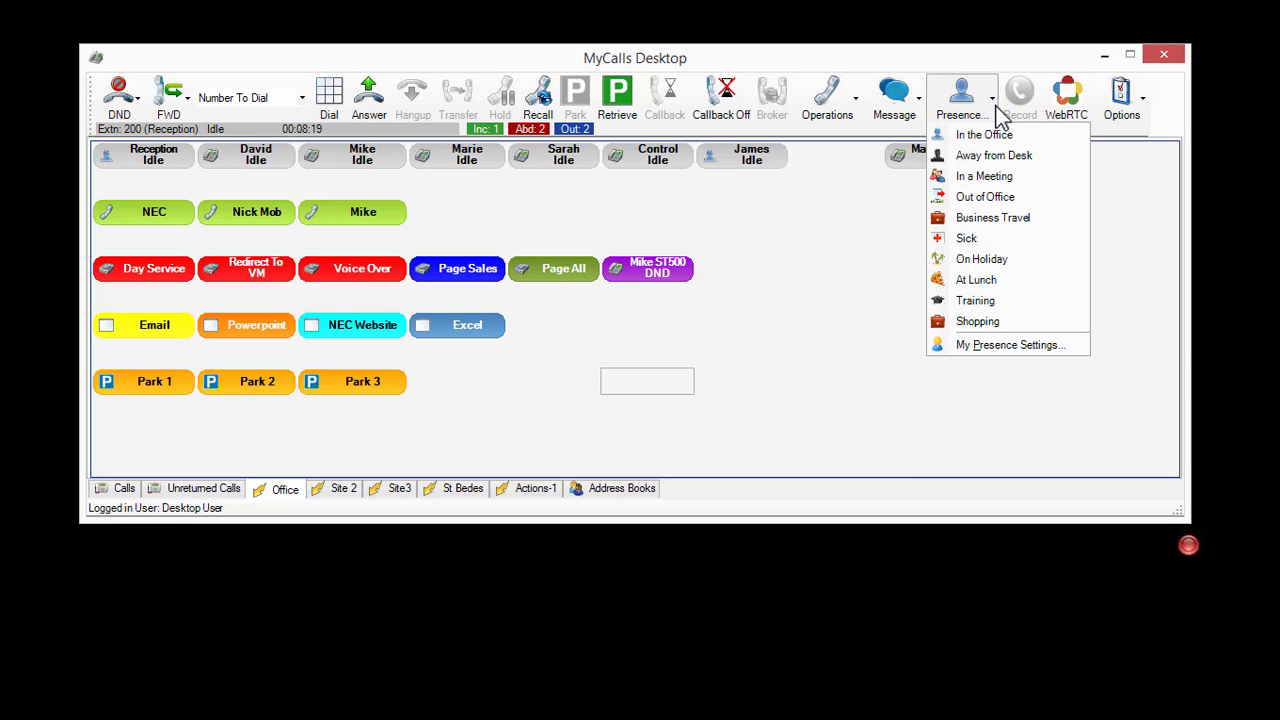
pyautogui.click(975, 302)
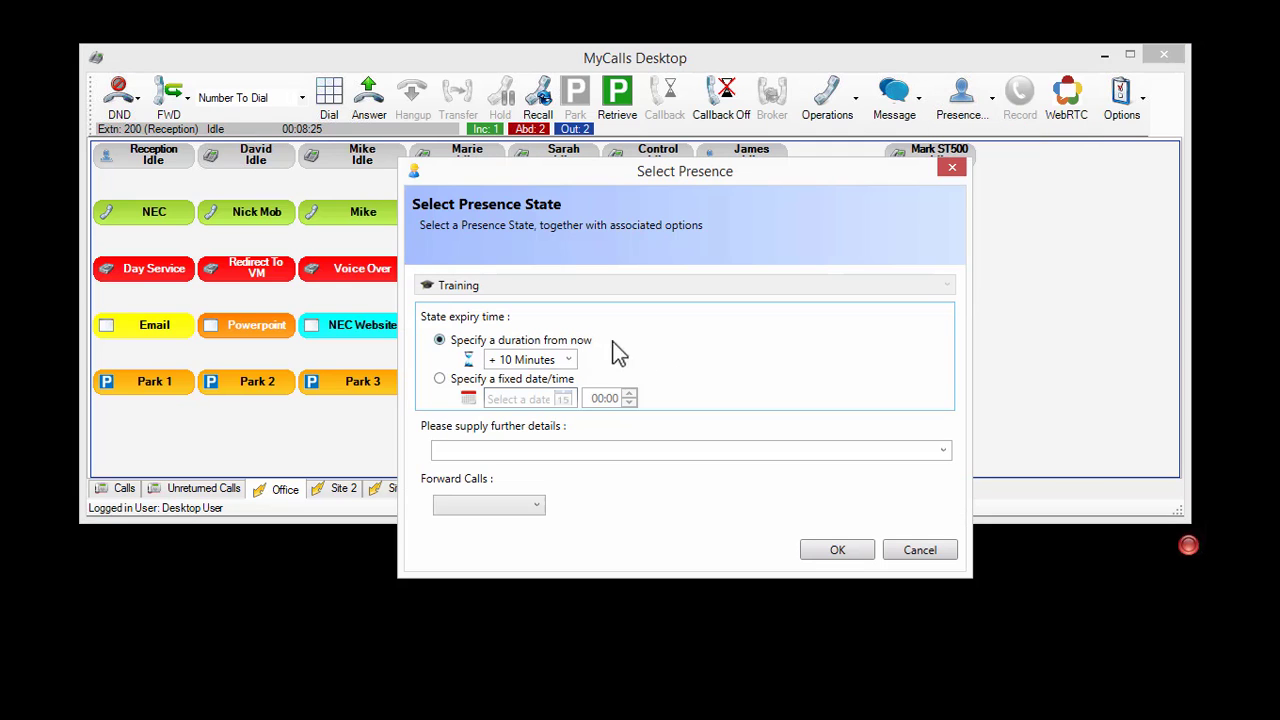
pyautogui.click(568, 362)
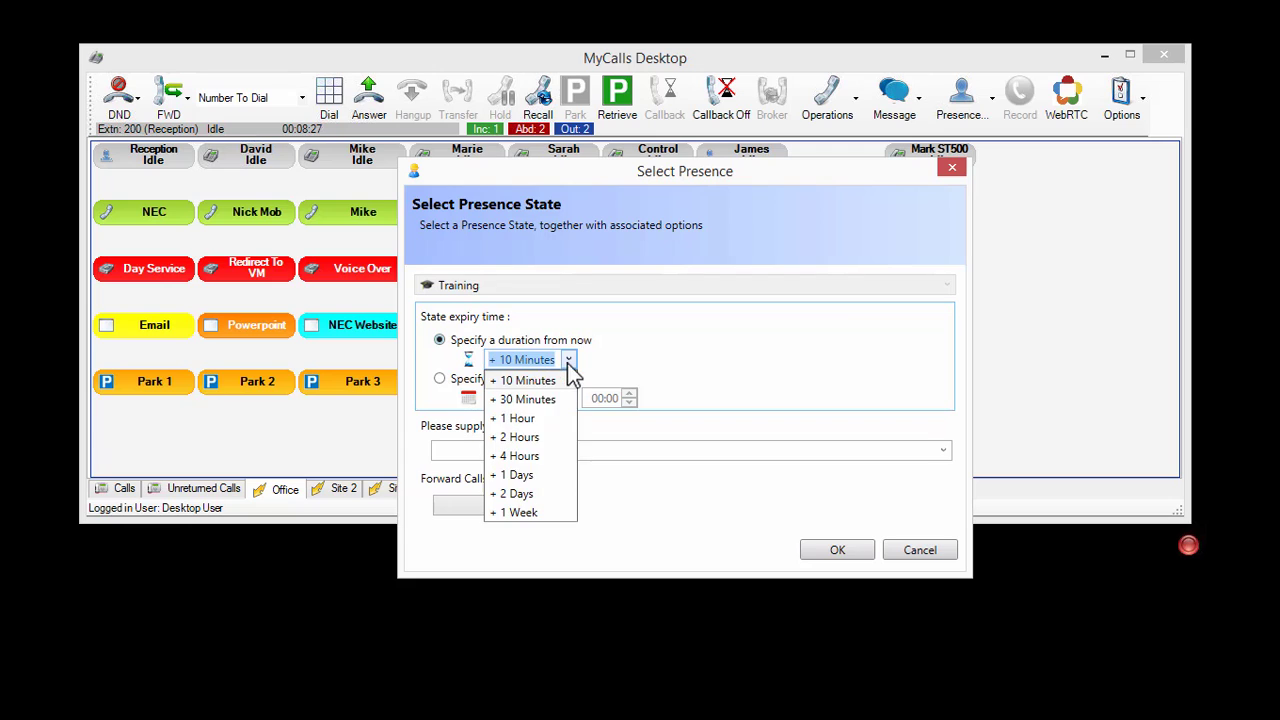
pyautogui.click(514, 439)
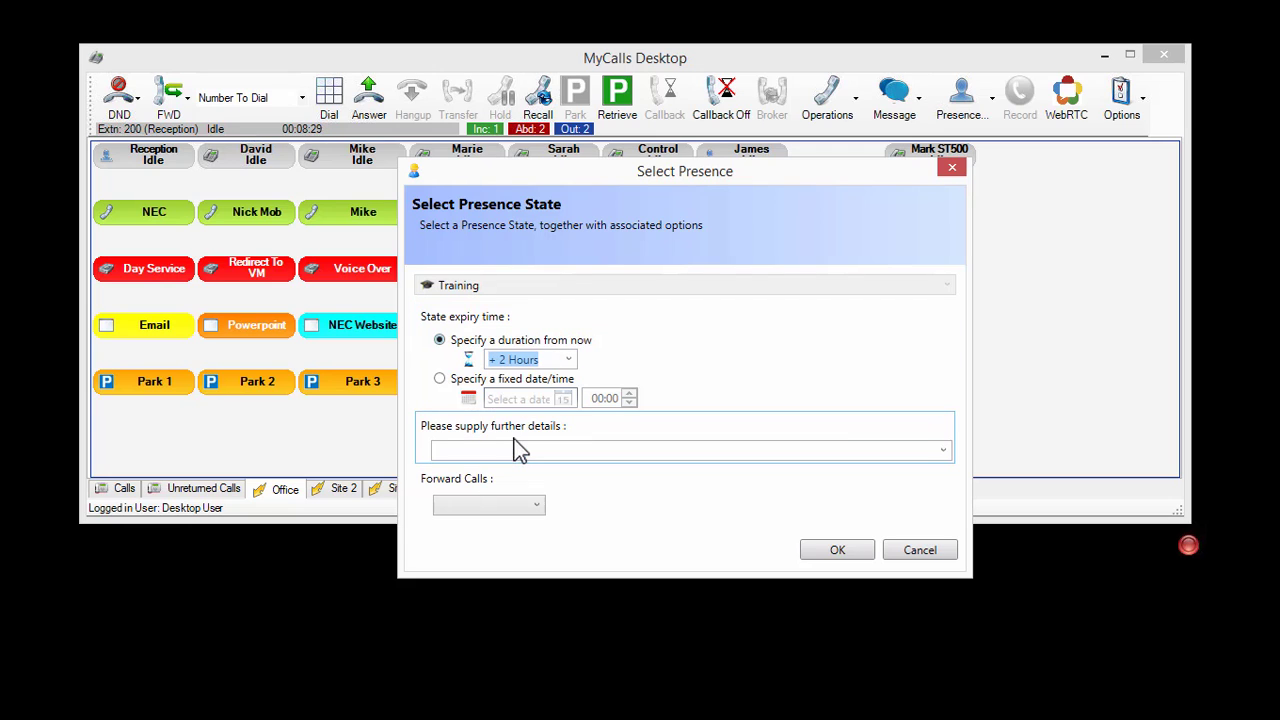
pyautogui.click(474, 450)
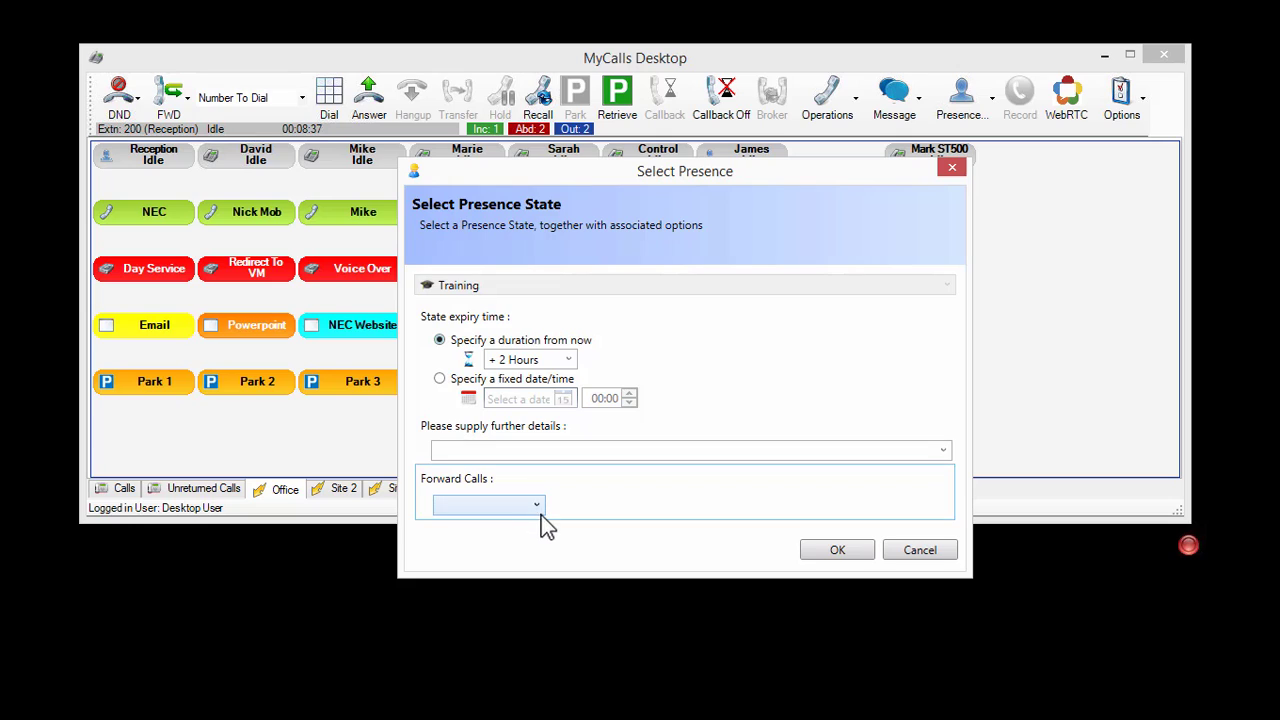
pyautogui.click(538, 508)
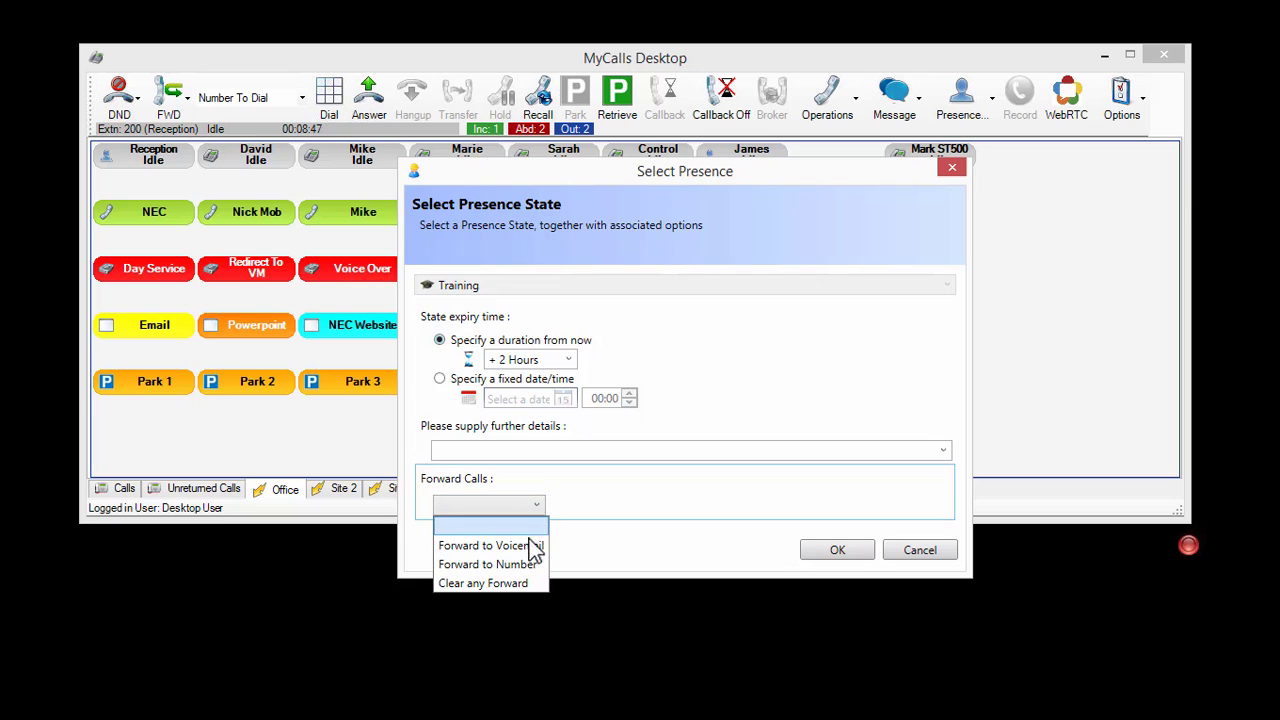
pyautogui.click(531, 545)
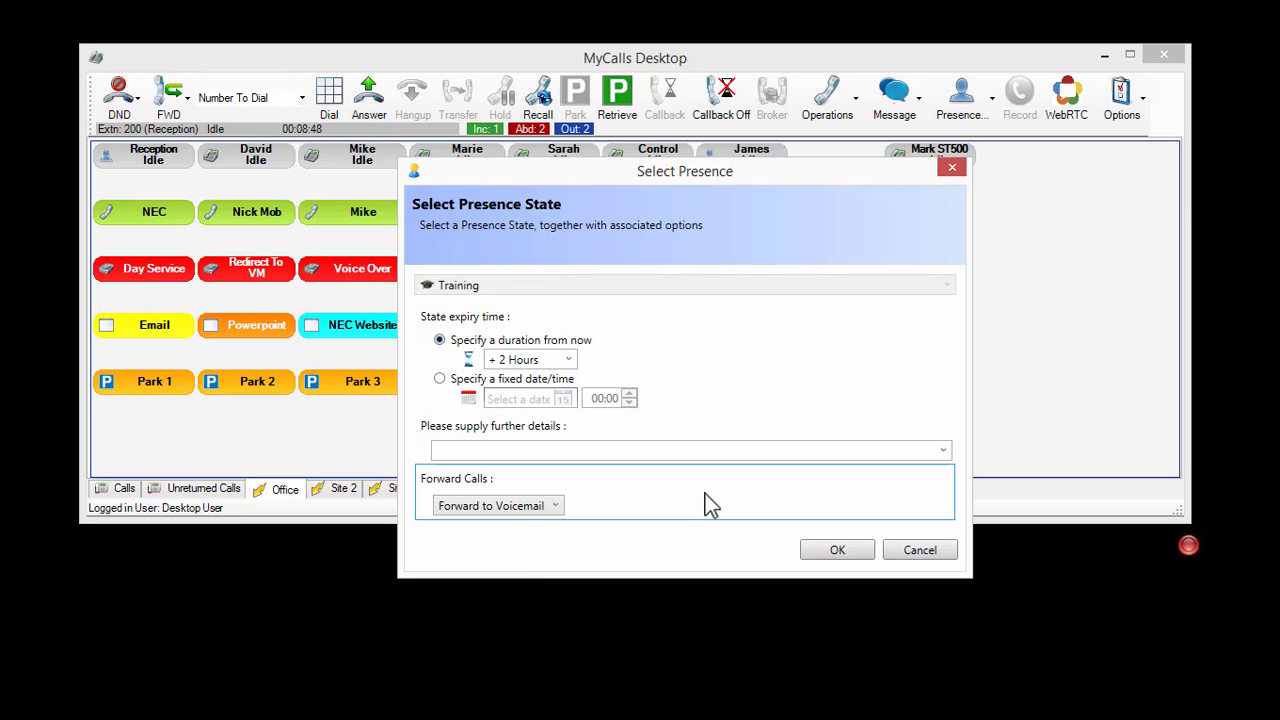
pyautogui.click(826, 553)
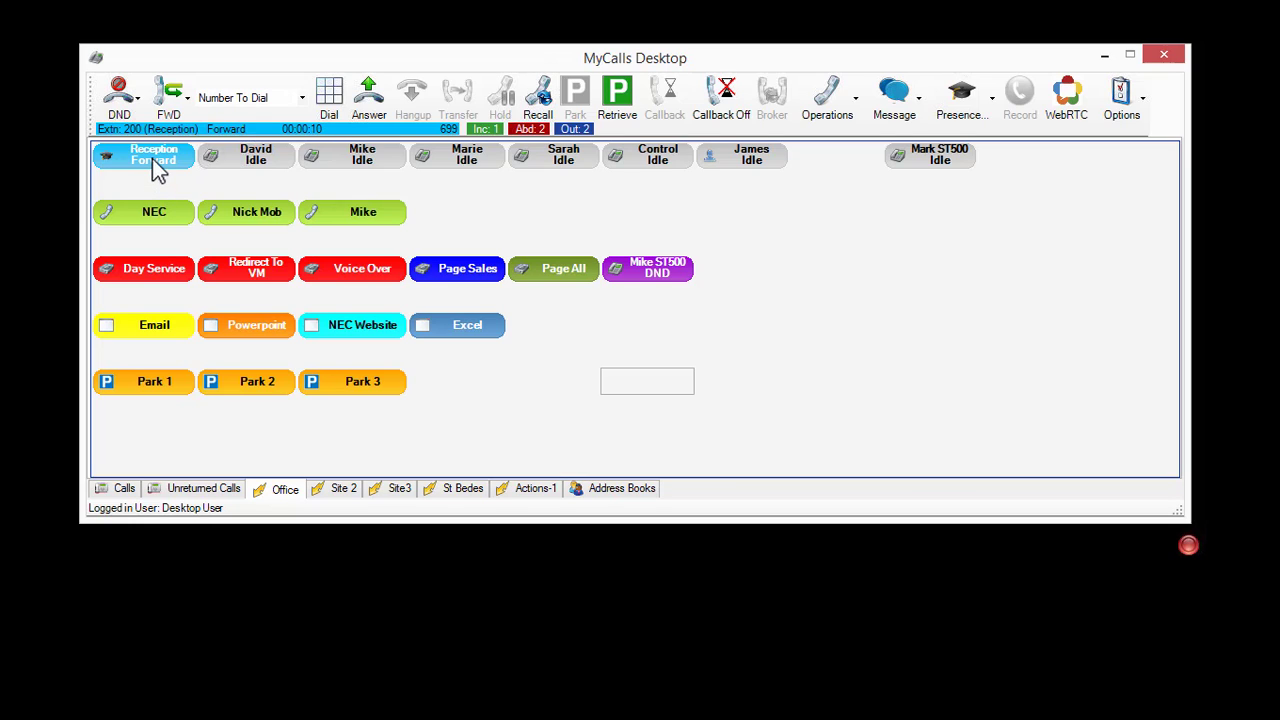
# Set Reception's presence back to In the Office.
pyautogui.moveTo(152, 158)
pyautogui.click(992, 107)
pyautogui.click(982, 135)
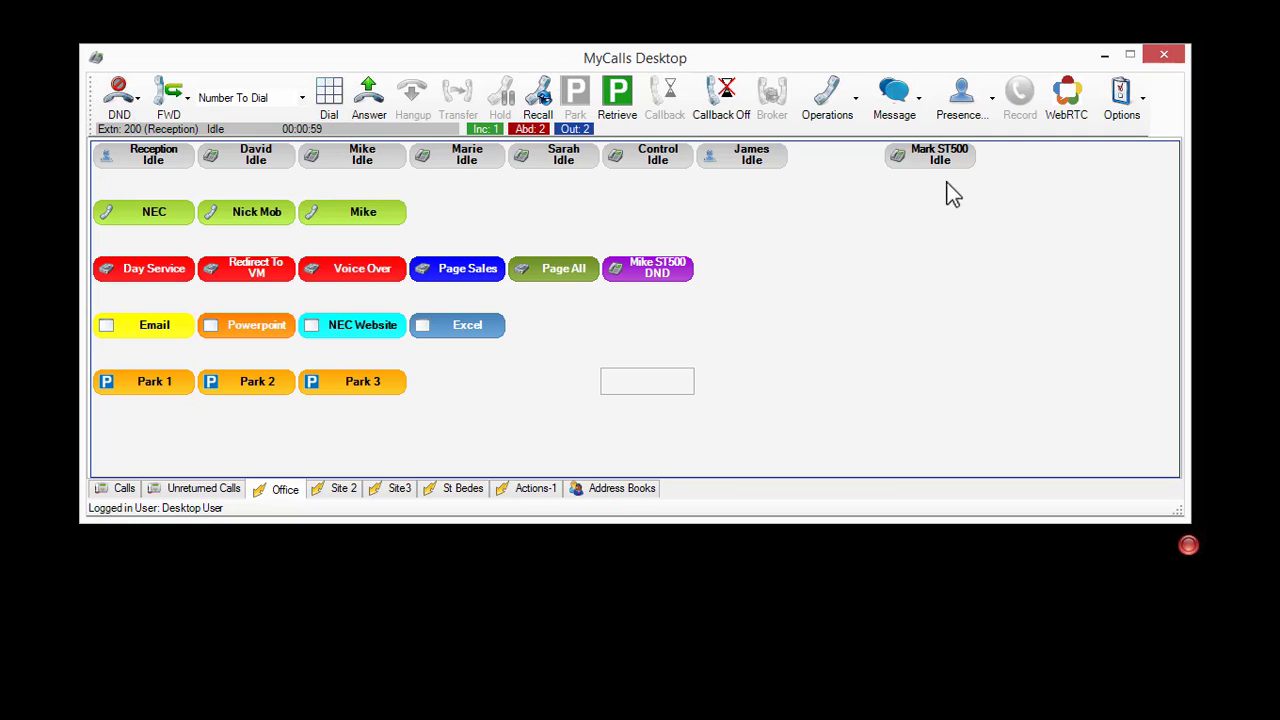
# Review the options for the Business Travel presence state and close them without applying the state.
pyautogui.click(988, 106)
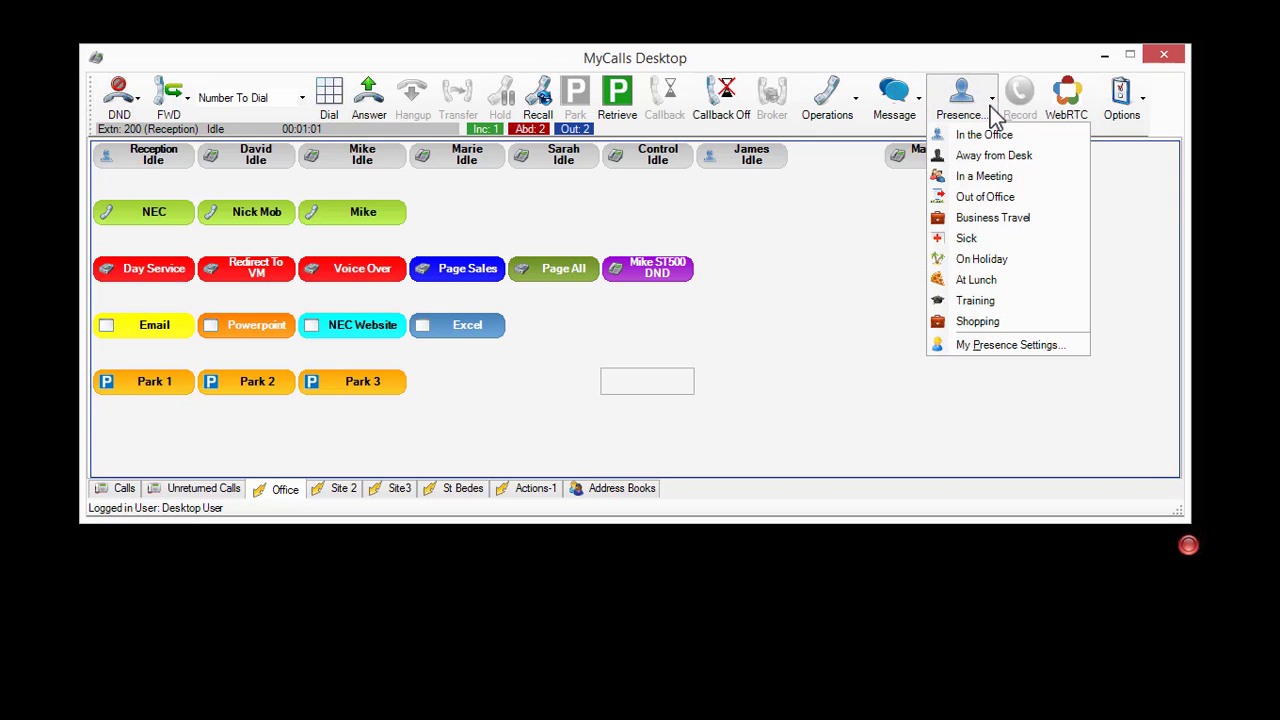
pyautogui.click(957, 220)
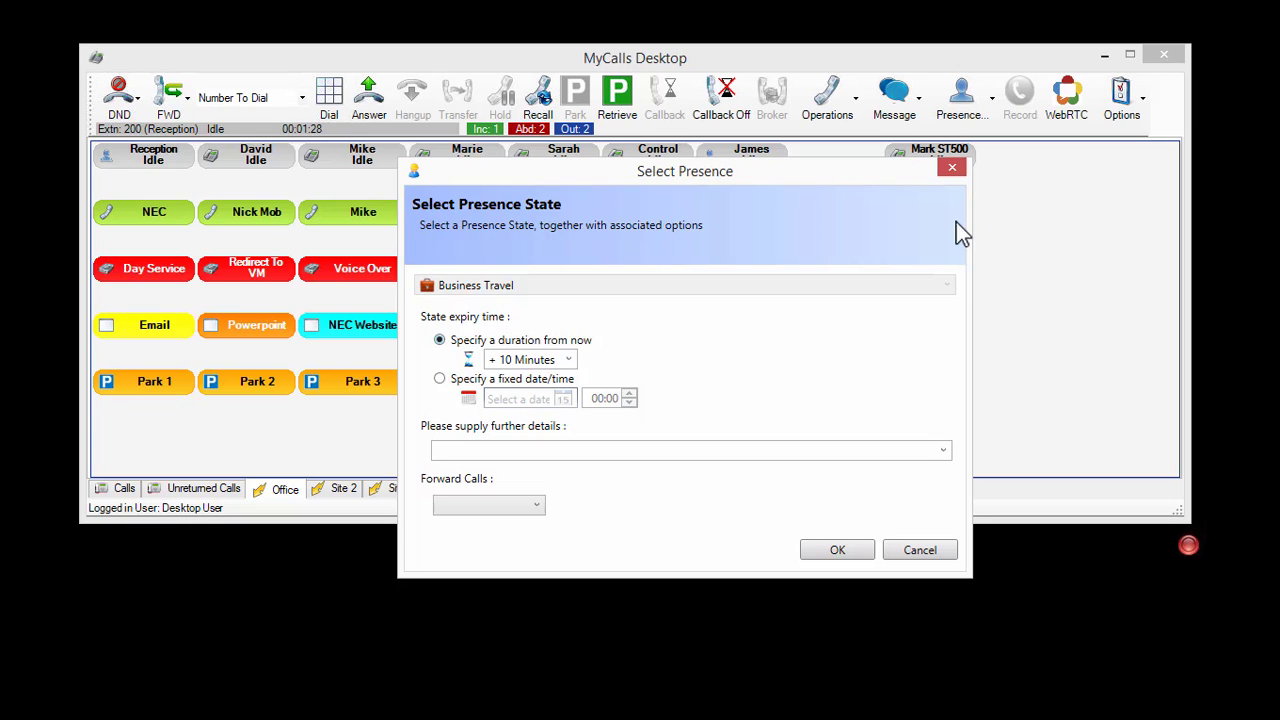
pyautogui.click(952, 165)
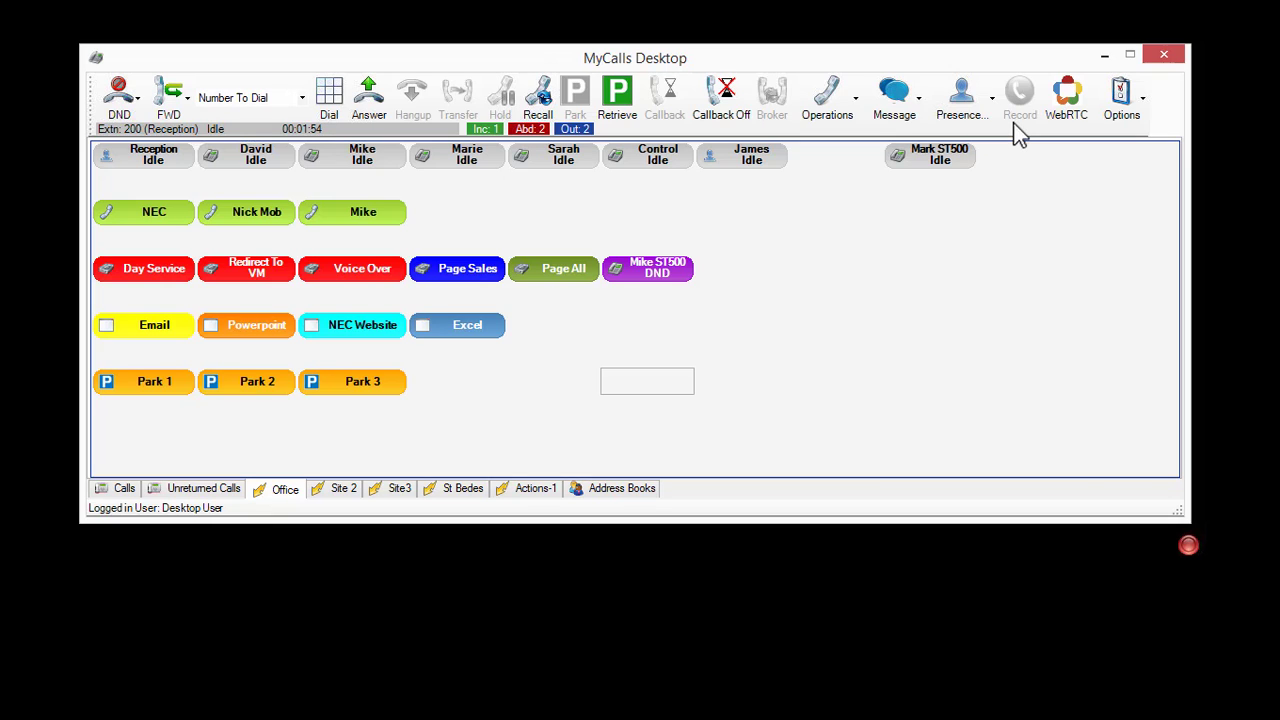
# Answer the incoming call at Reception, bring the caller's contact card to the front and close it.
pyautogui.moveTo(503, 172)
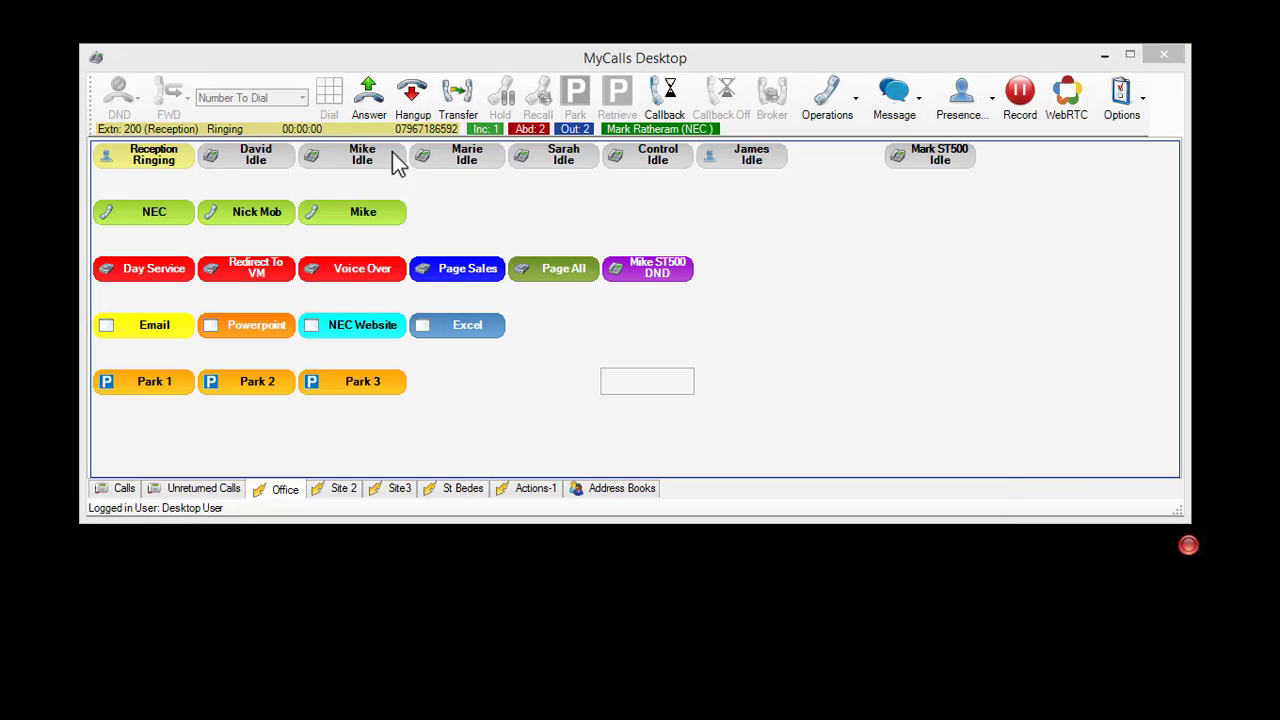
pyautogui.click(374, 95)
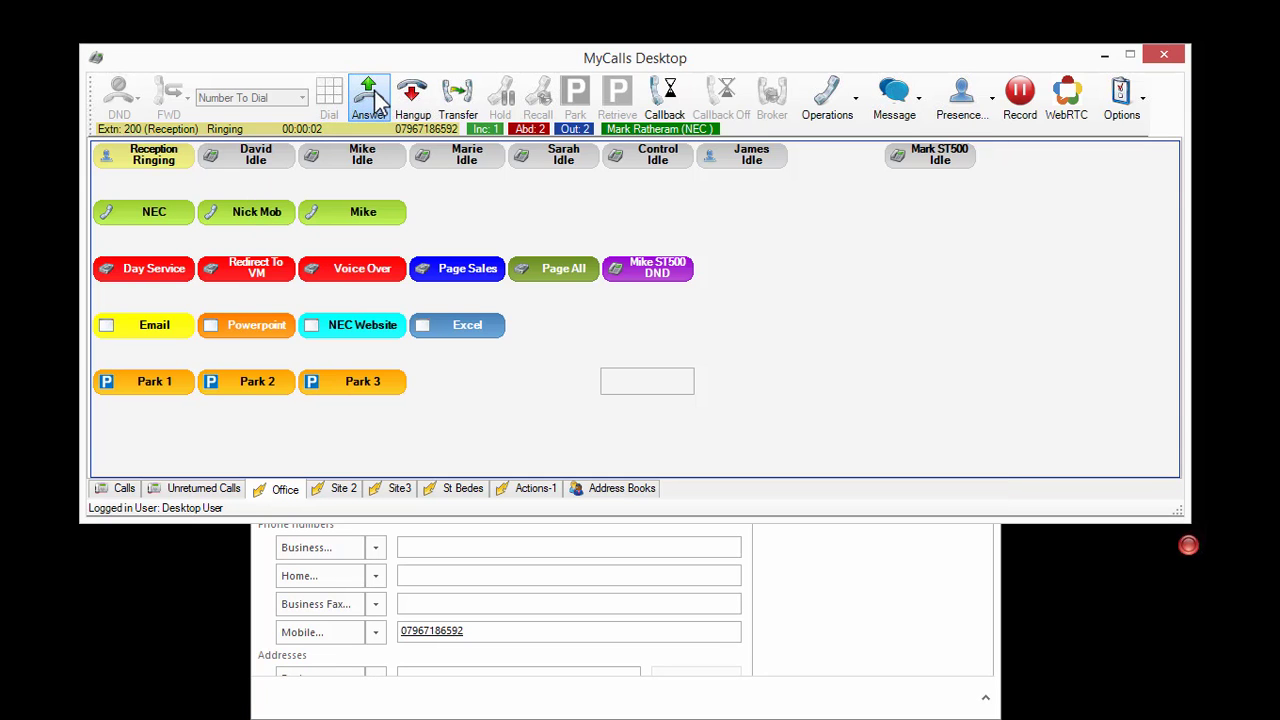
pyautogui.click(886, 677)
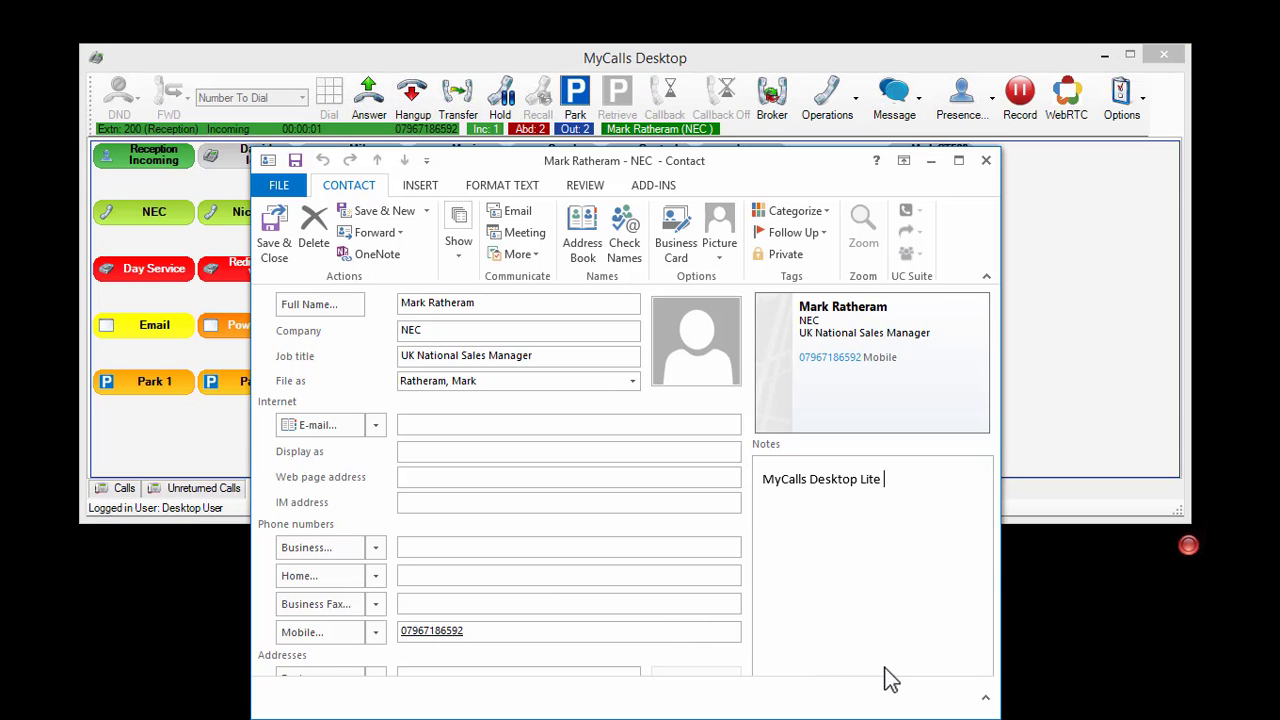
pyautogui.click(986, 162)
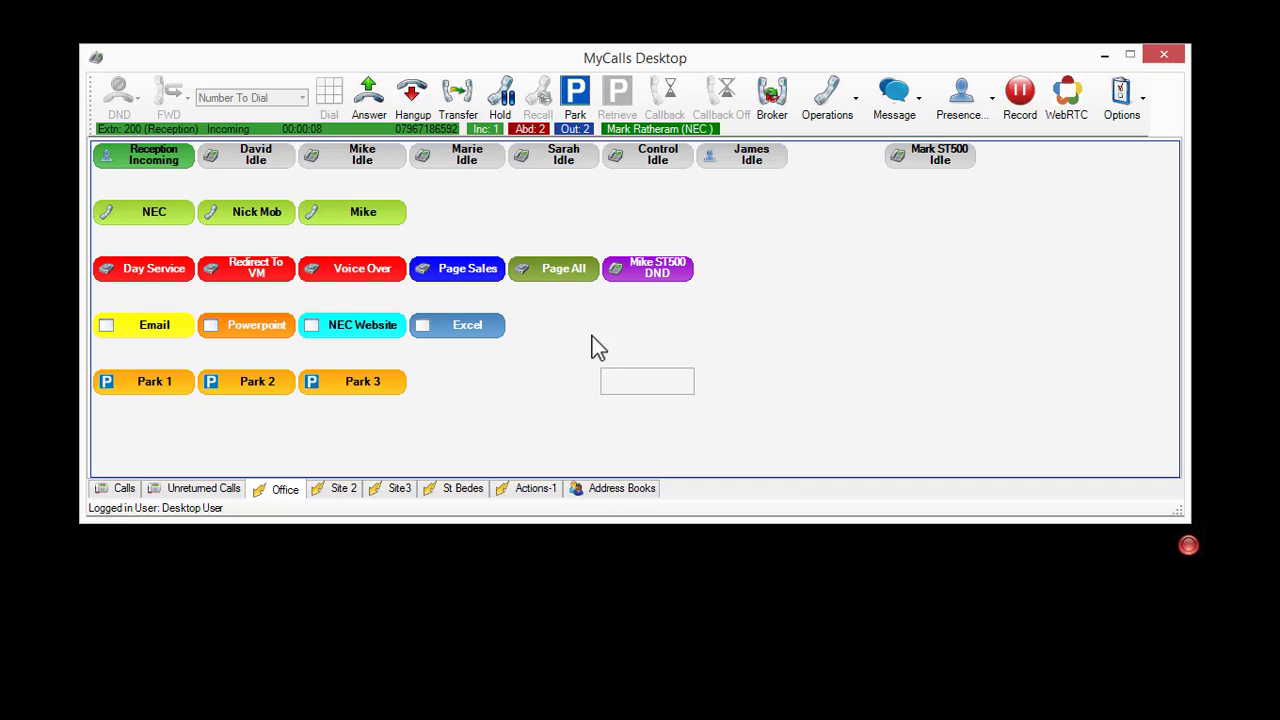
# Stop recording the current call and start the recording again.
pyautogui.click(1028, 90)
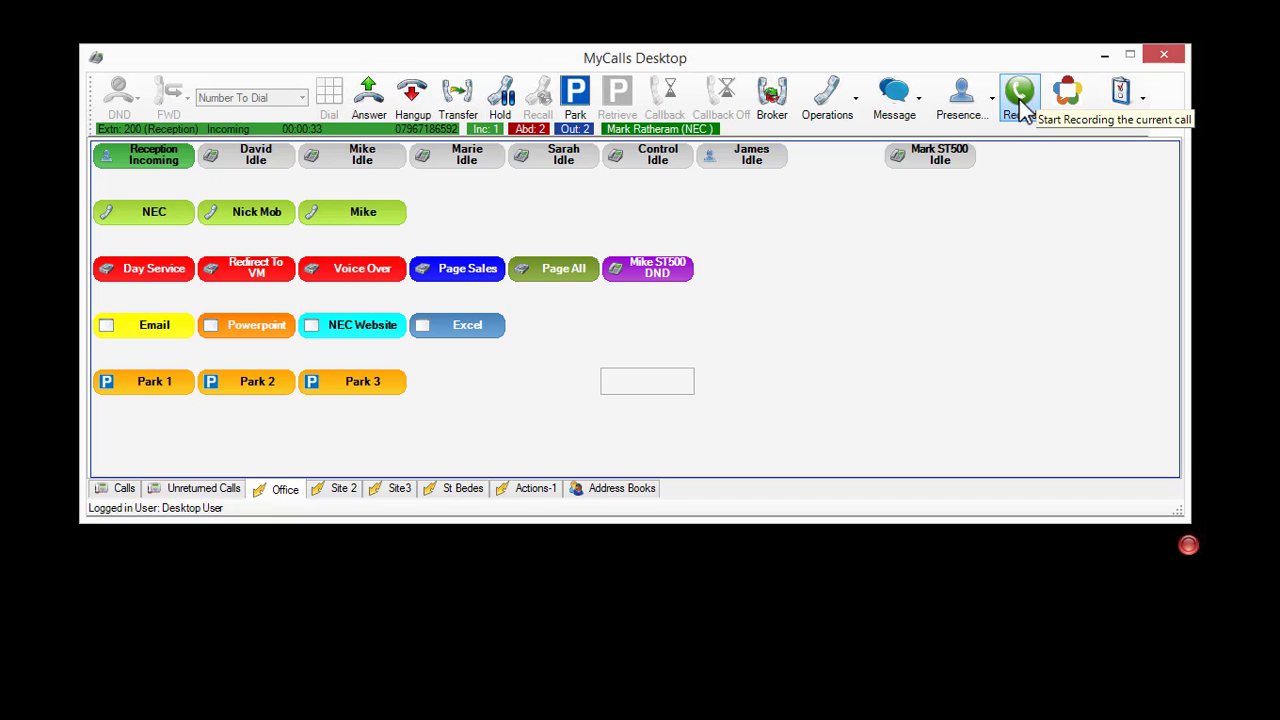
pyautogui.click(1021, 102)
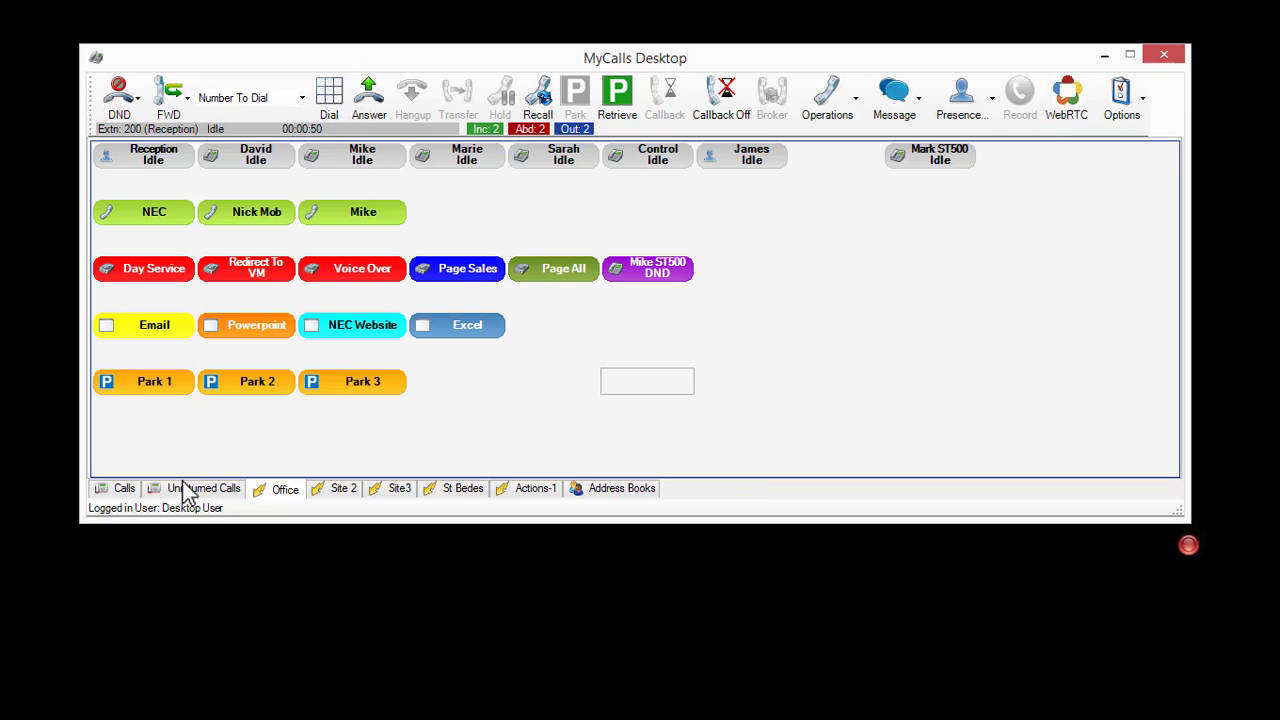
# Try to play back the recording of the 13/10/2020 07:18 call from the call history, and close the Call Player.
pyautogui.click(121, 494)
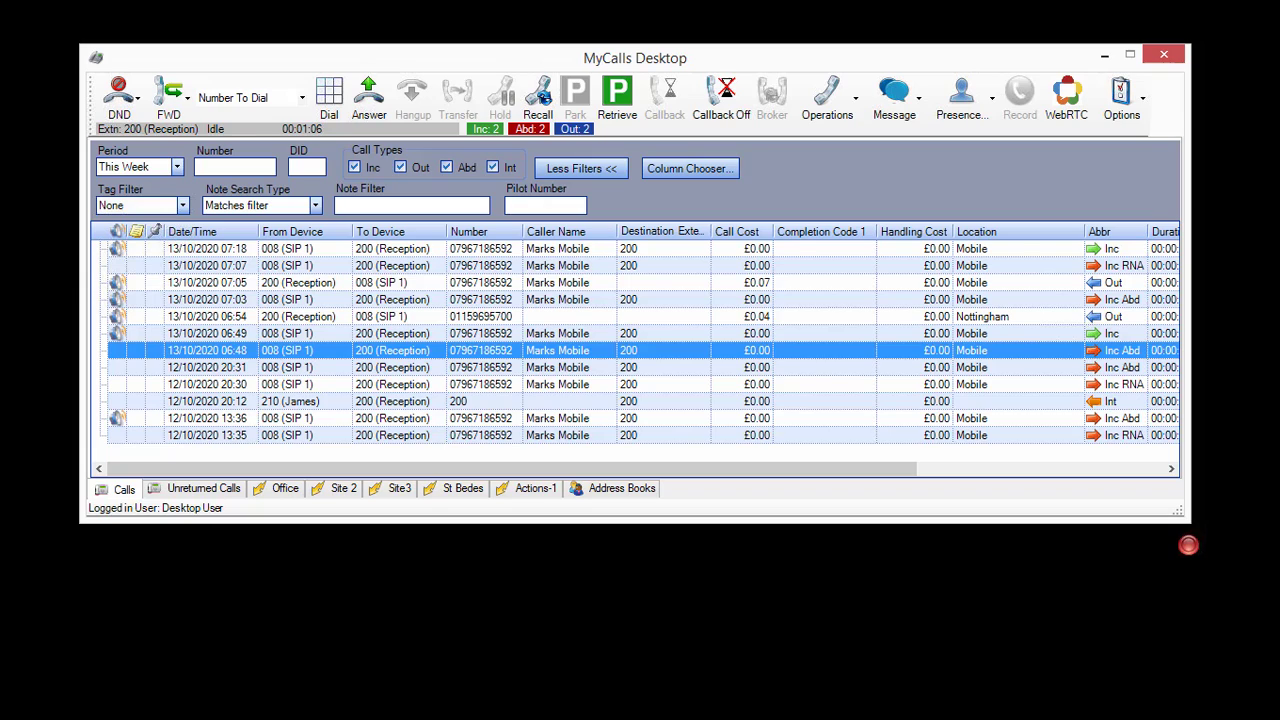
pyautogui.click(115, 252)
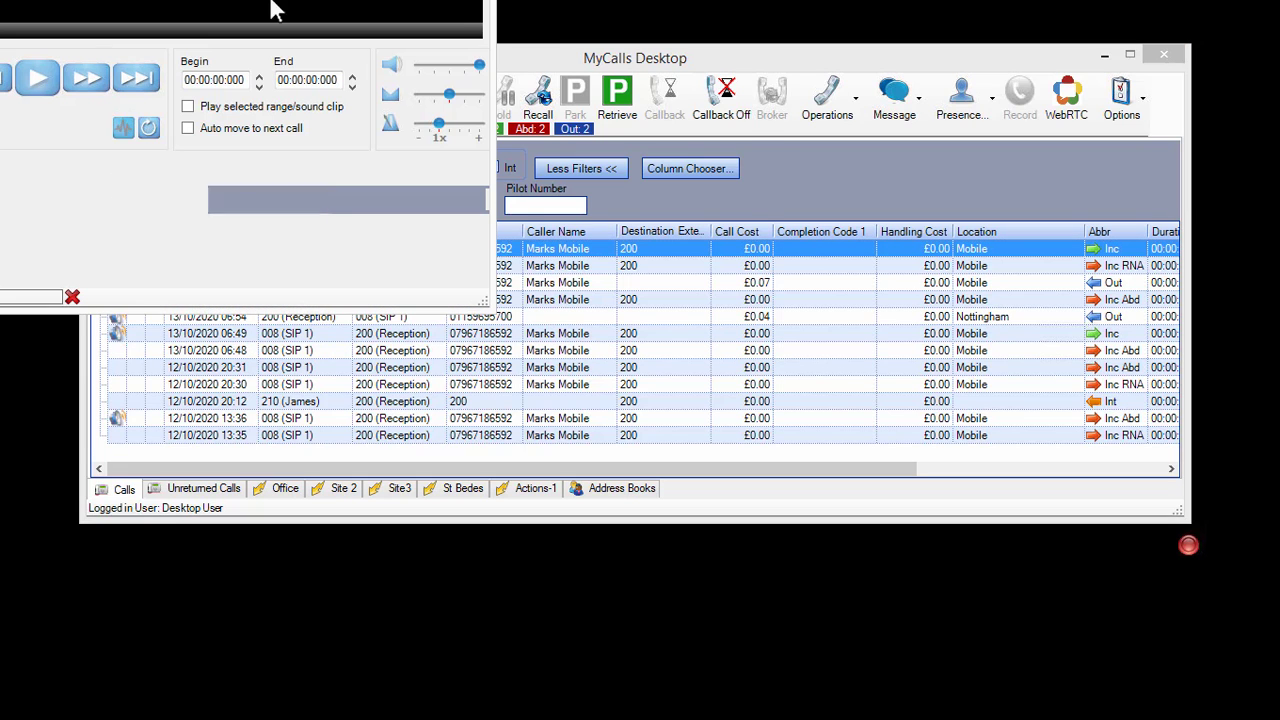
pyautogui.moveTo(270, 1); pyautogui.dragTo(464, 159)
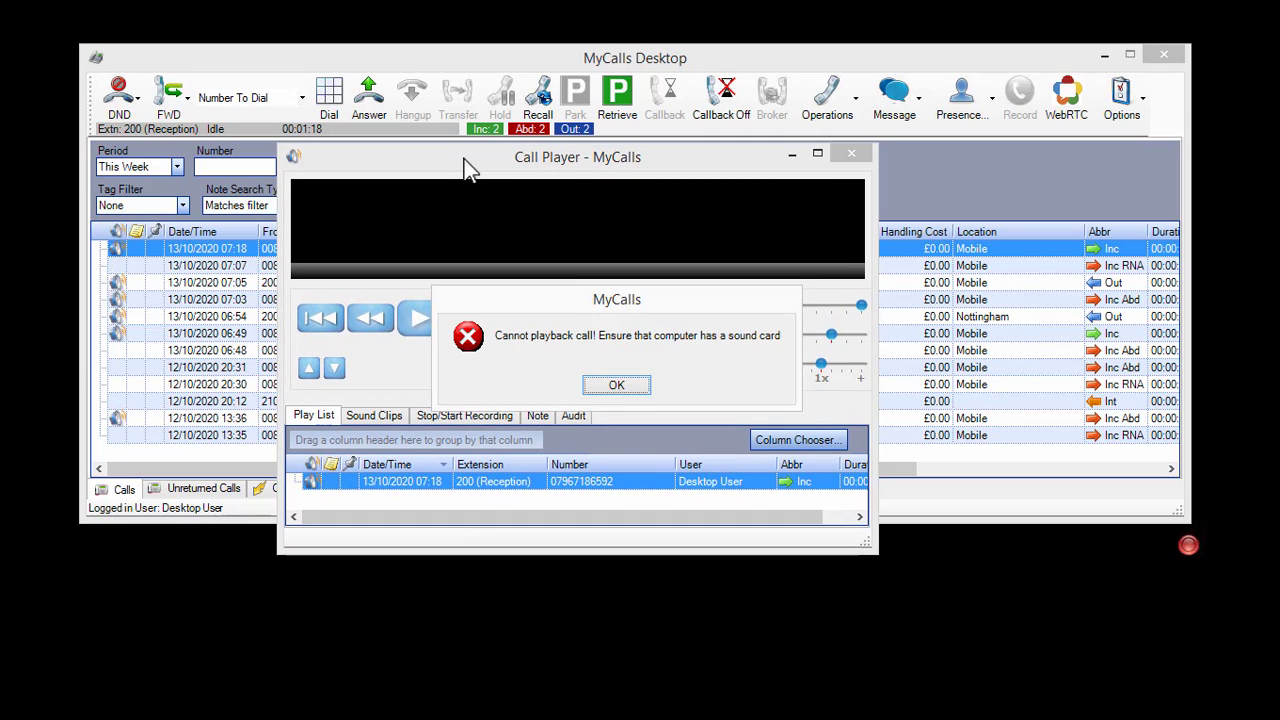
pyautogui.click(633, 384)
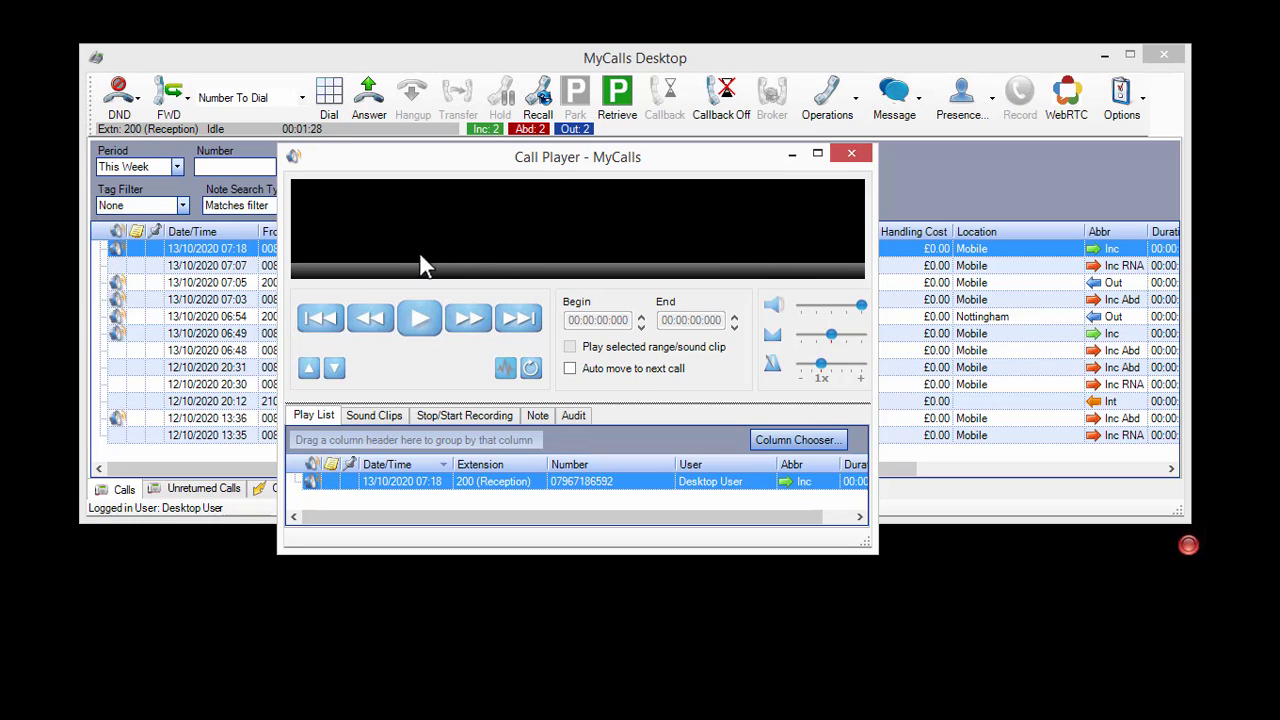
pyautogui.click(419, 323)
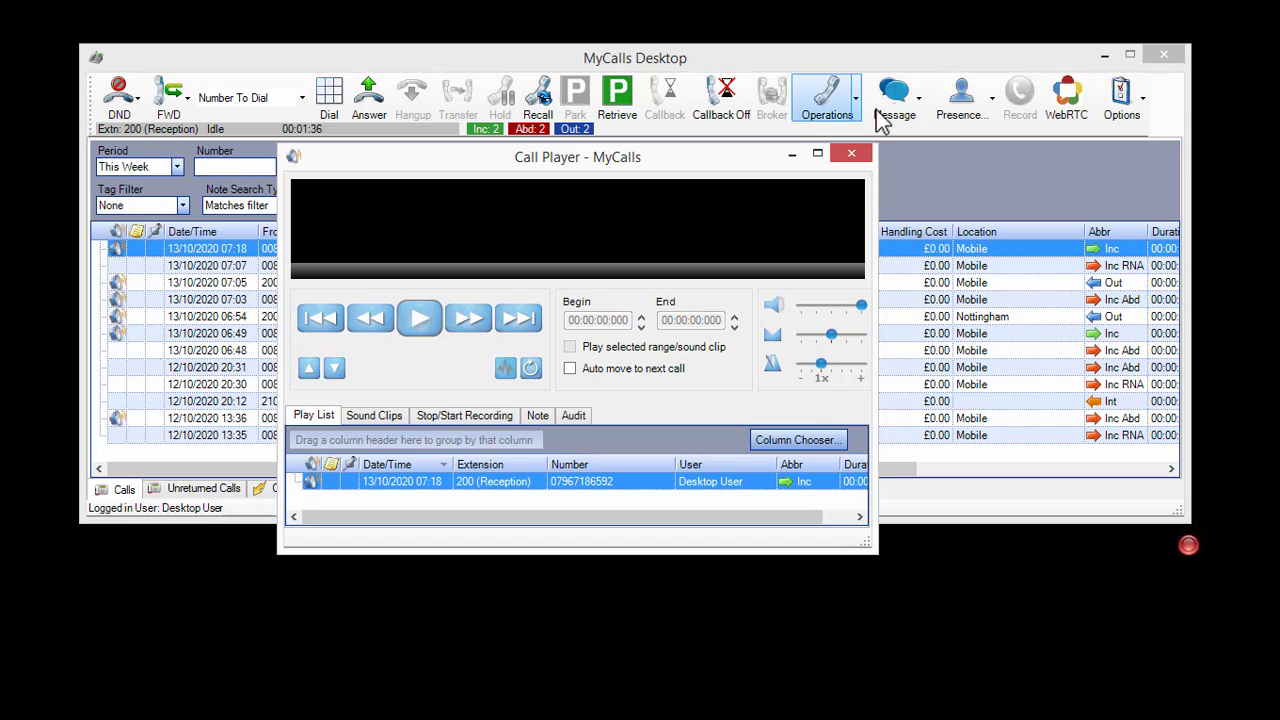
pyautogui.click(851, 155)
# Return from the call history to the Office shortcut page.
pyautogui.moveTo(703, 318); pyautogui.dragTo(126, 491)
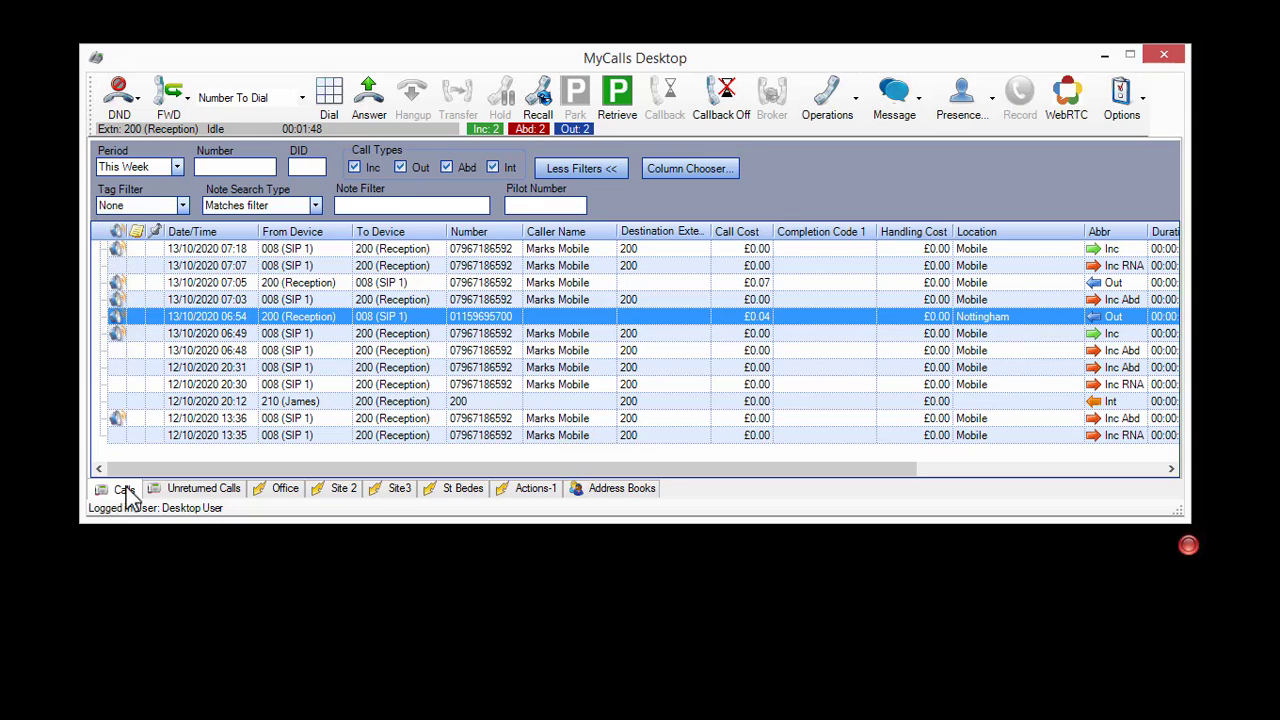
pyautogui.click(286, 490)
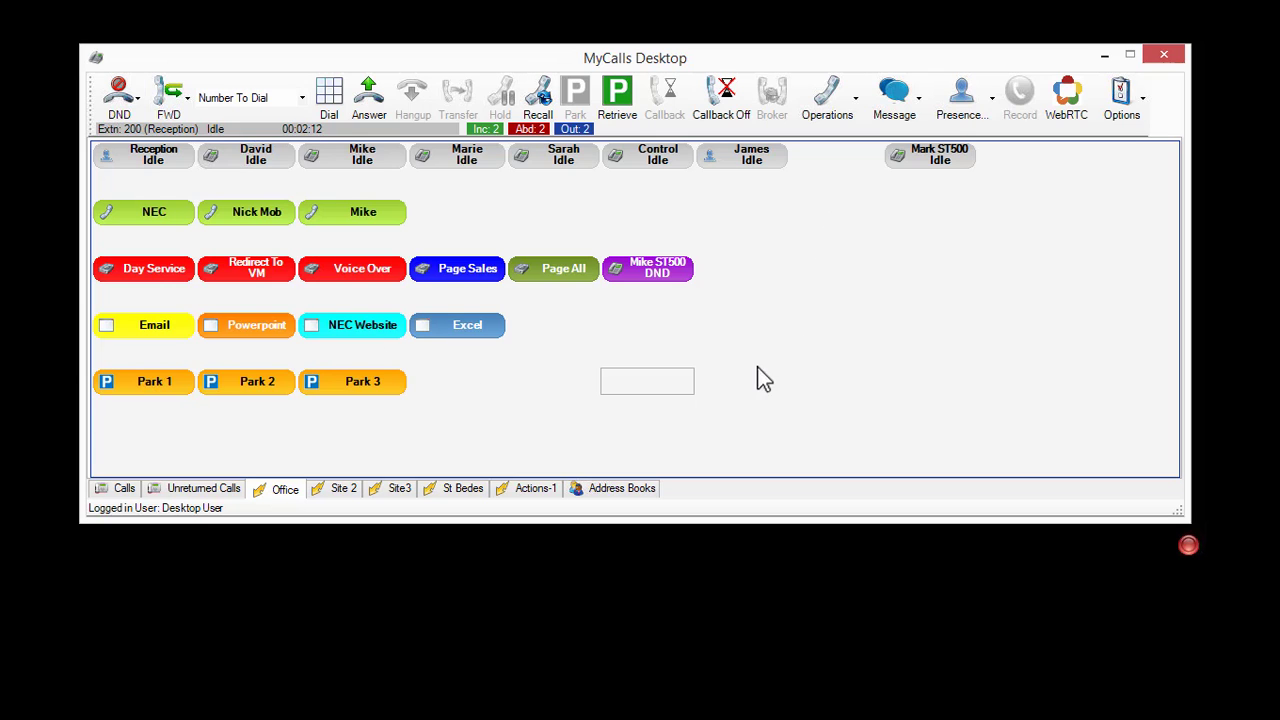
# Collapse the MyCalls Desktop window to its toolbar by turning Expand off, and turn on Compact Display.
pyautogui.click(1143, 102)
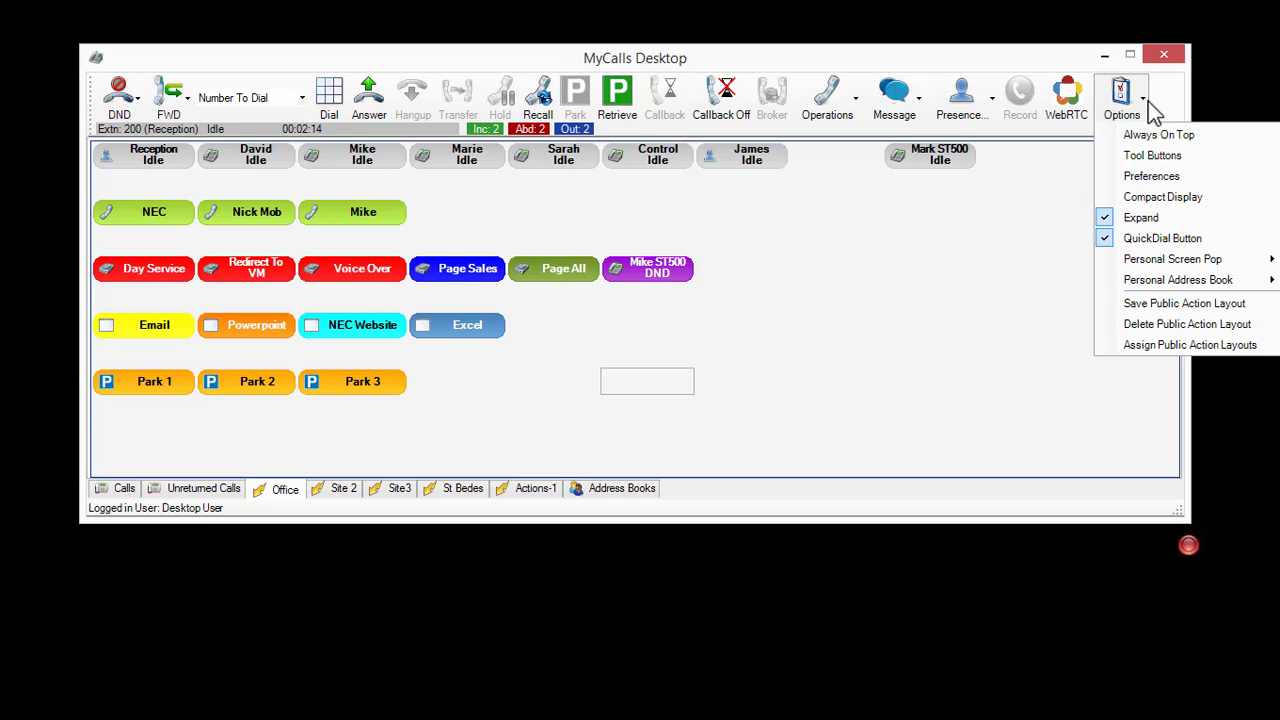
pyautogui.click(1143, 220)
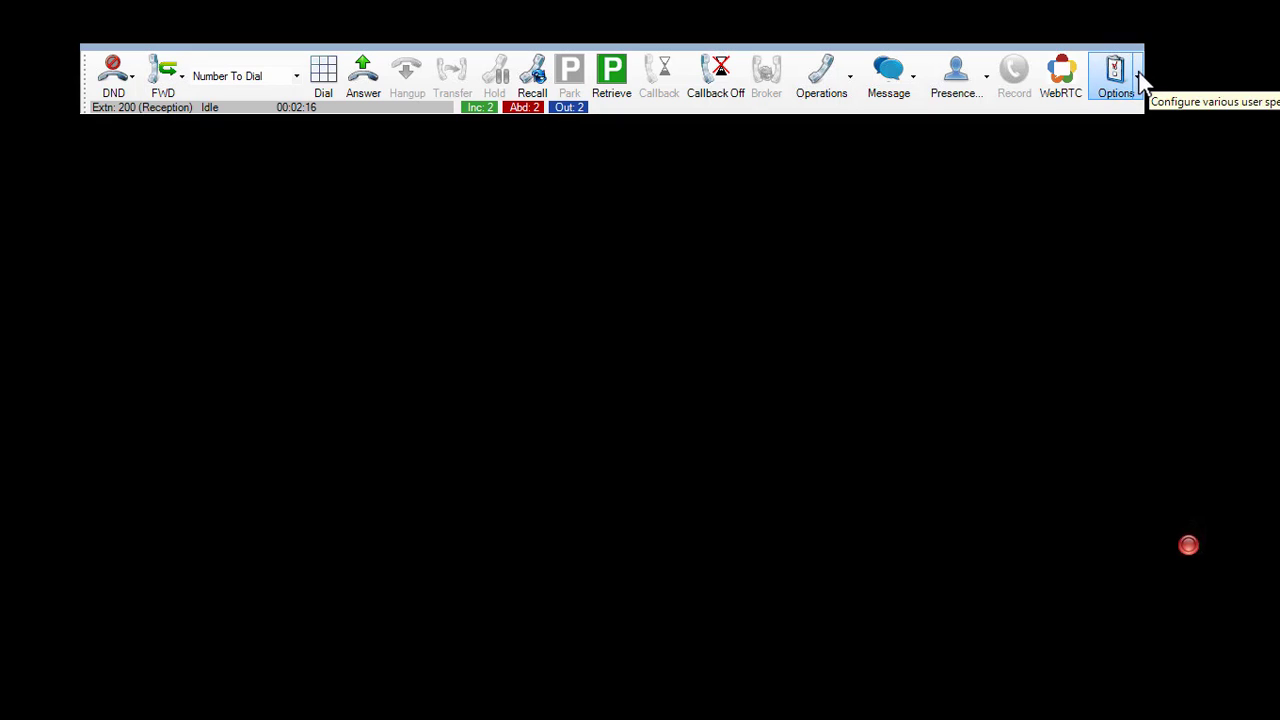
pyautogui.click(1141, 80)
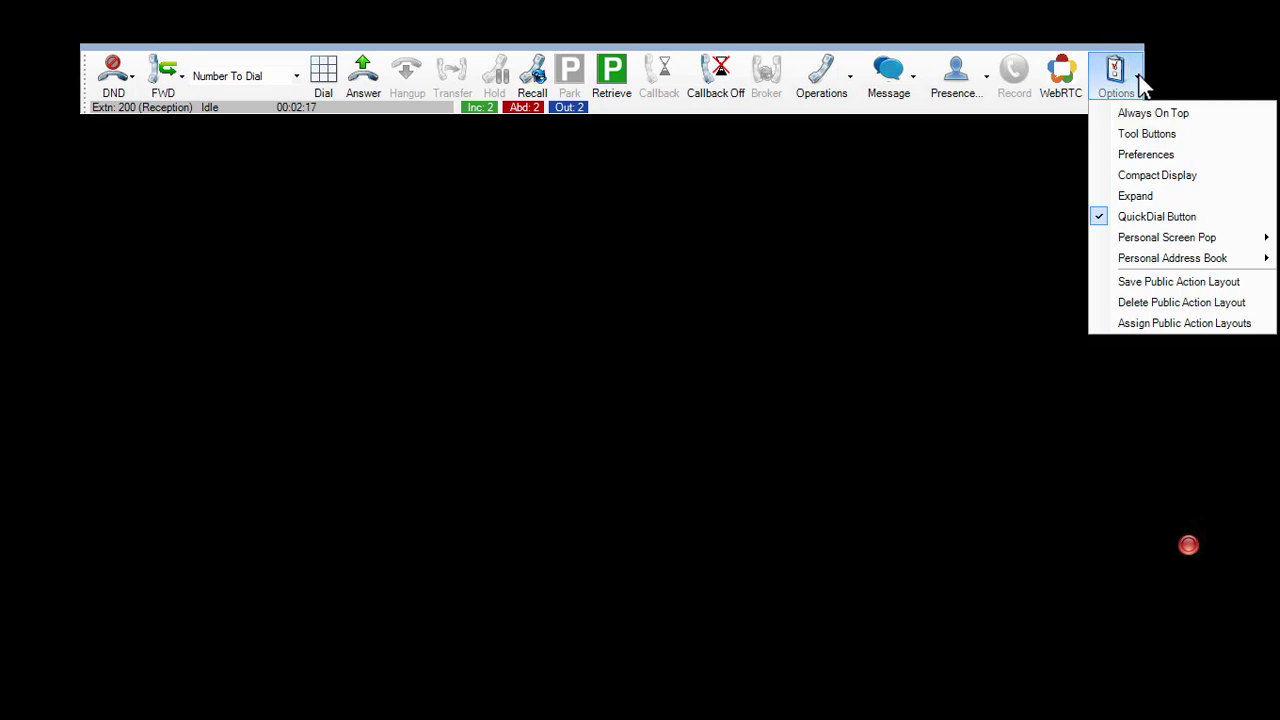
pyautogui.click(1127, 182)
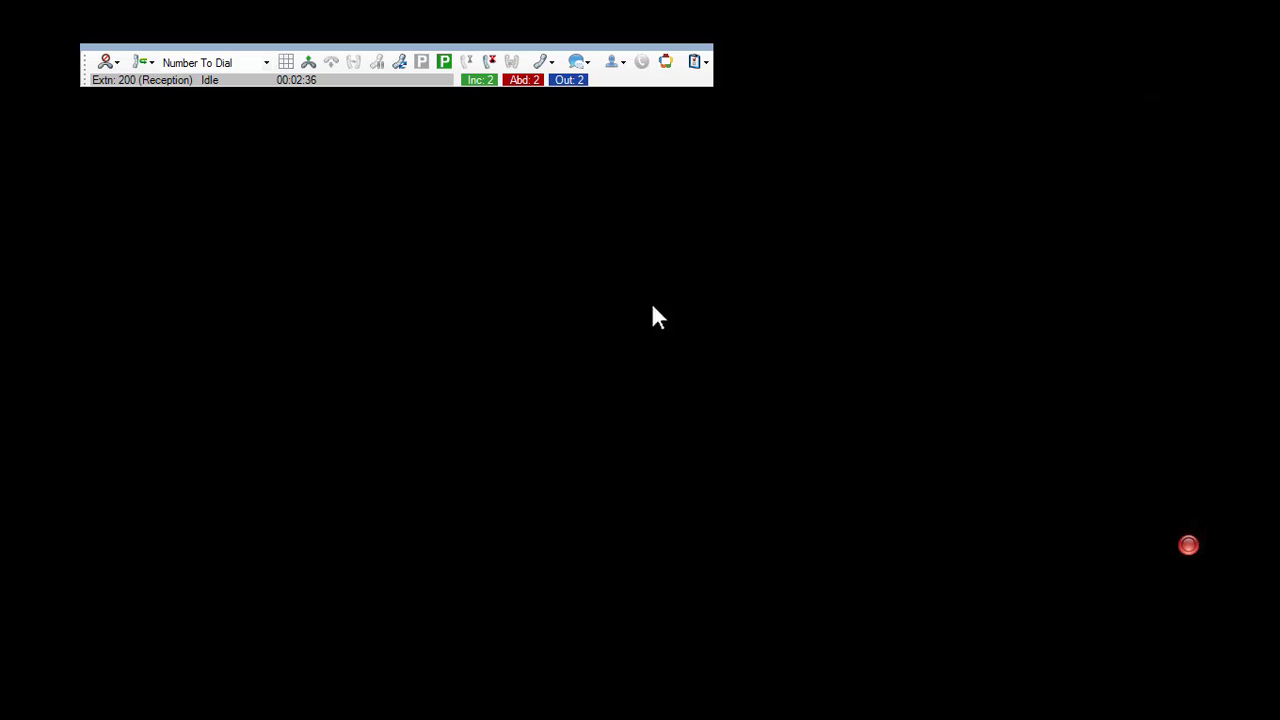
# Turn Expand back on, turn Compact Display off, and widen the window until the whole toolbar and all Office shortcuts fit.
pyautogui.click(706, 64)
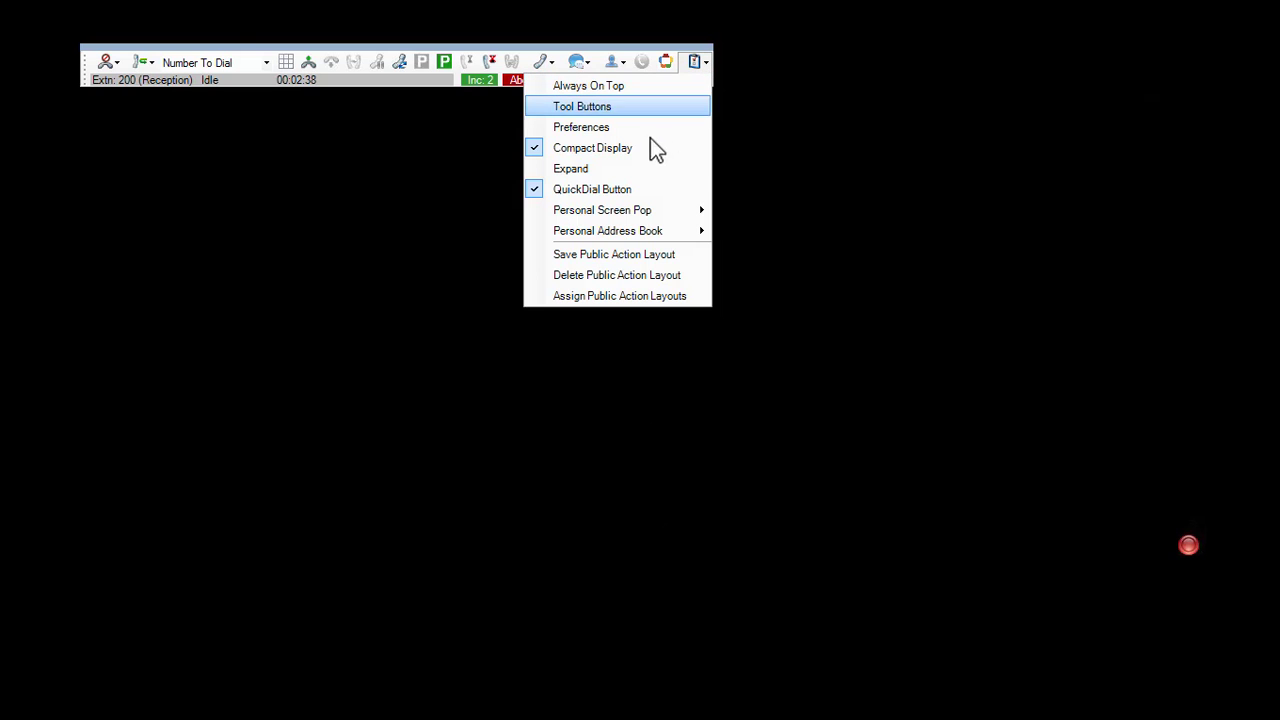
pyautogui.click(591, 169)
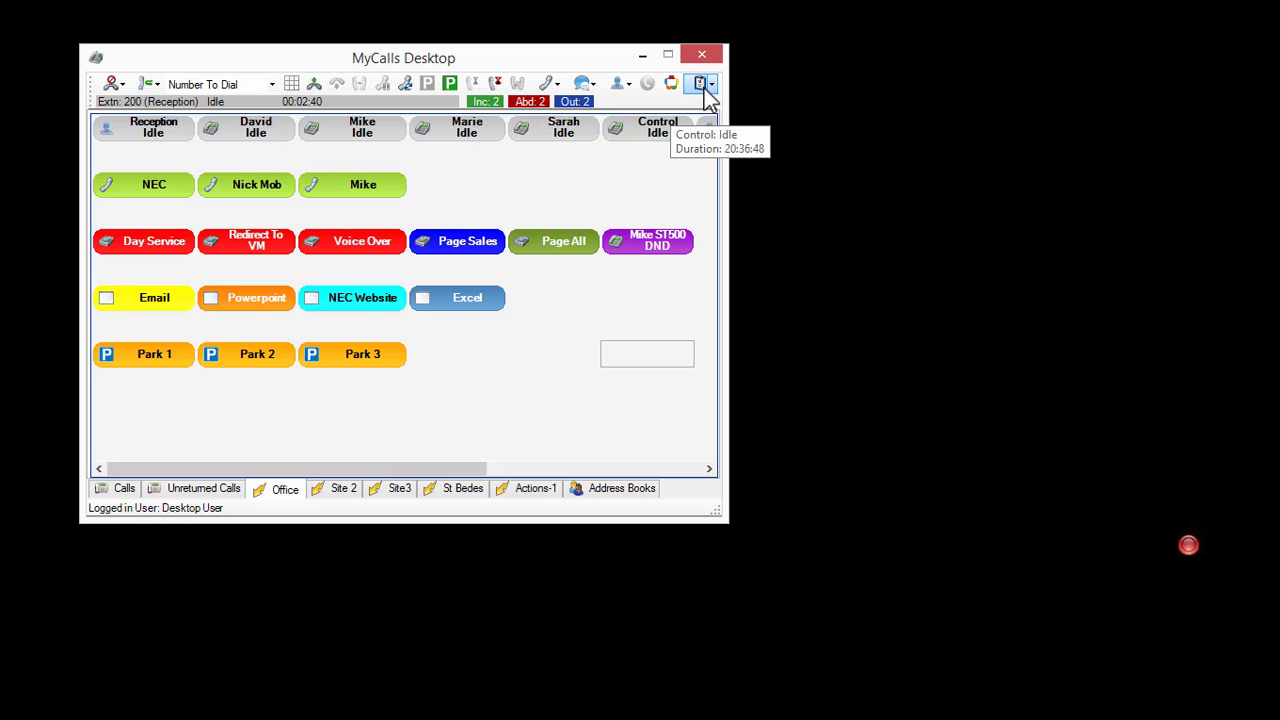
pyautogui.click(704, 86)
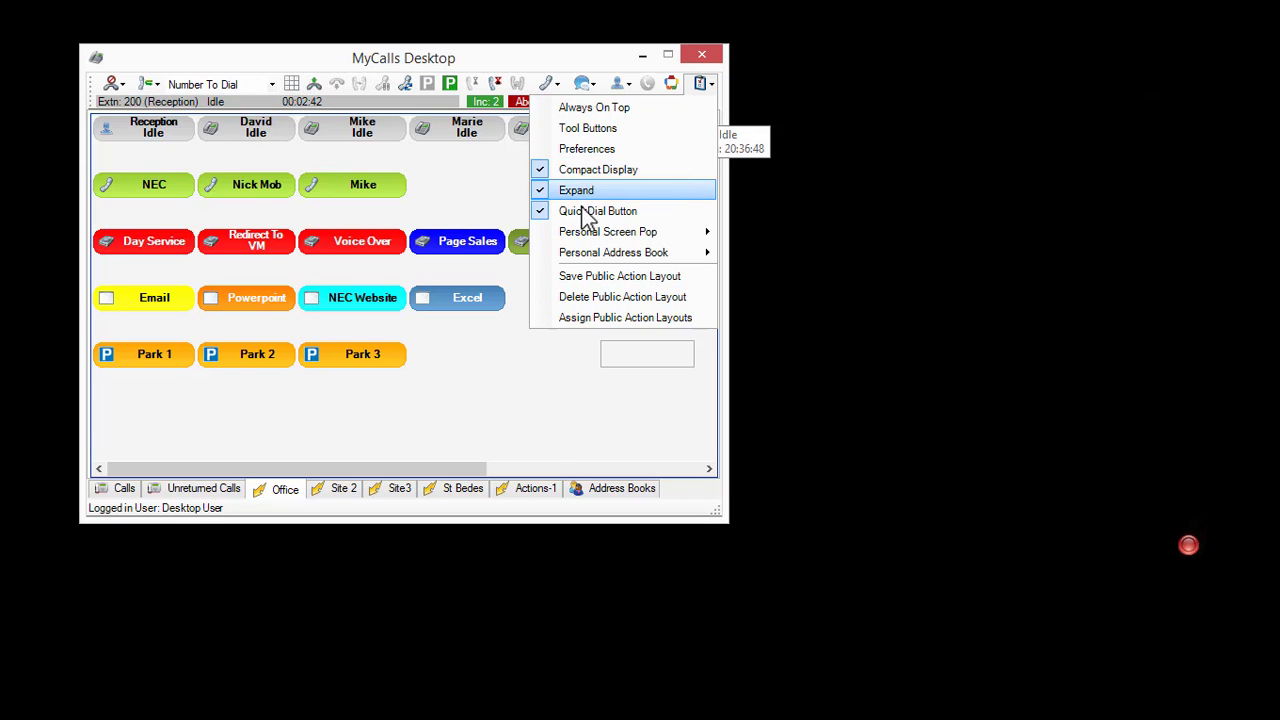
pyautogui.click(623, 172)
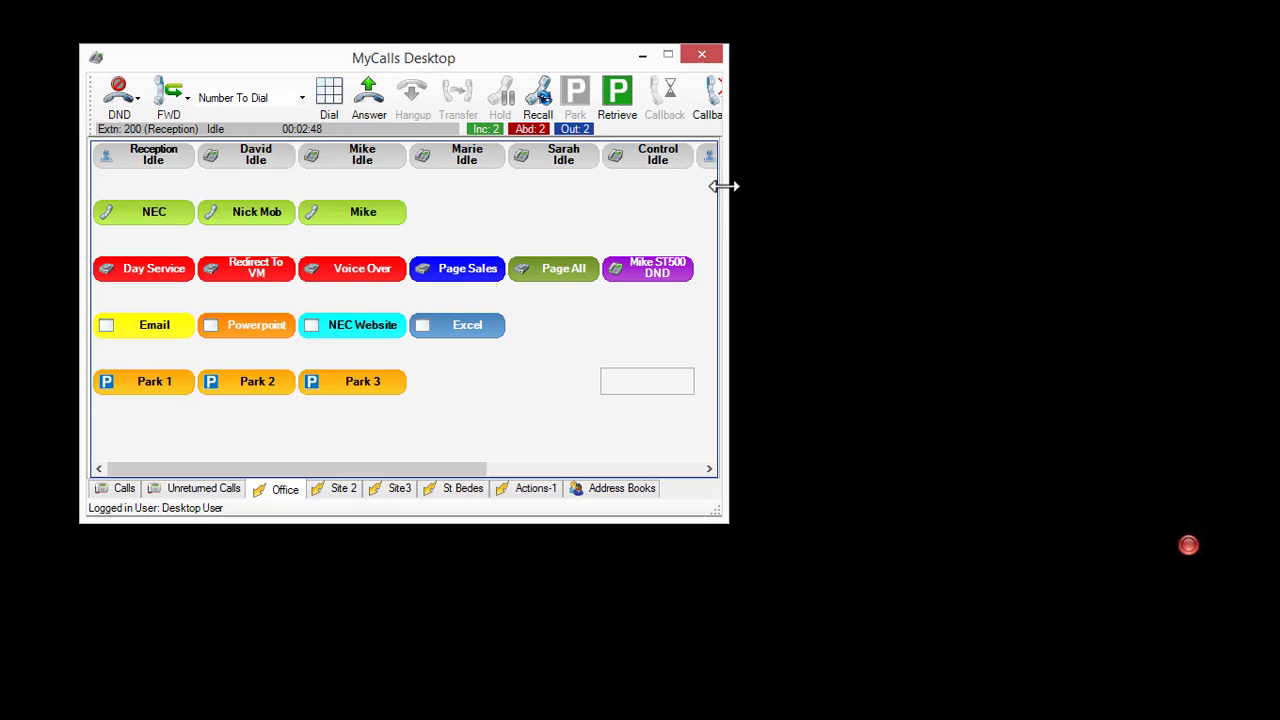
pyautogui.moveTo(724, 186); pyautogui.dragTo(1225, 185)
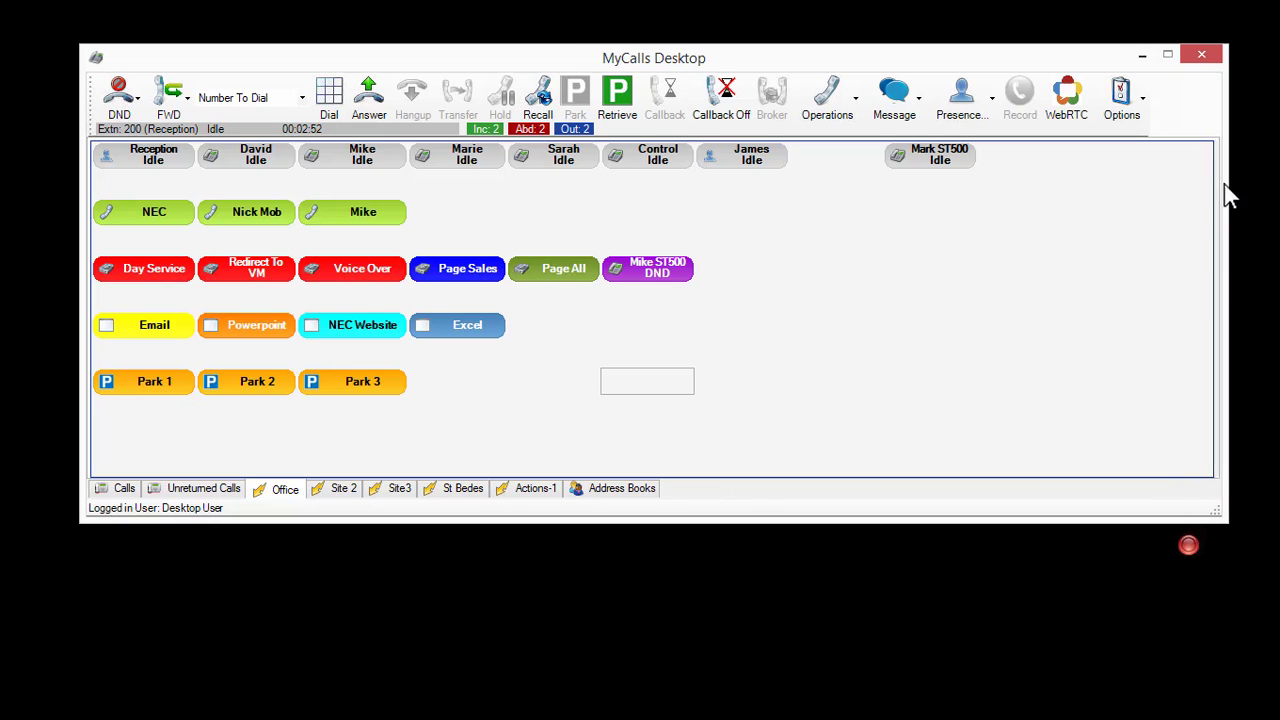
# Minimise the MyCalls Desktop window and close the caller's contact card that pops up with the incoming call.
pyautogui.click(1142, 55)
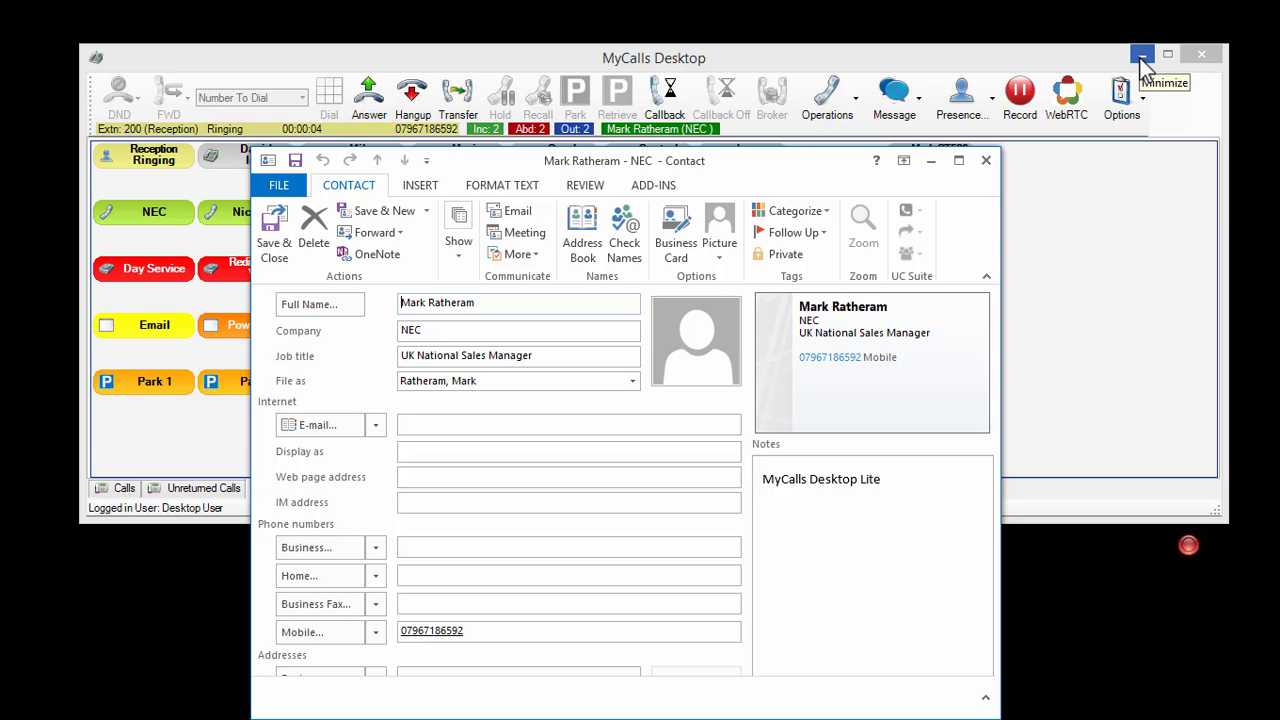
pyautogui.click(986, 161)
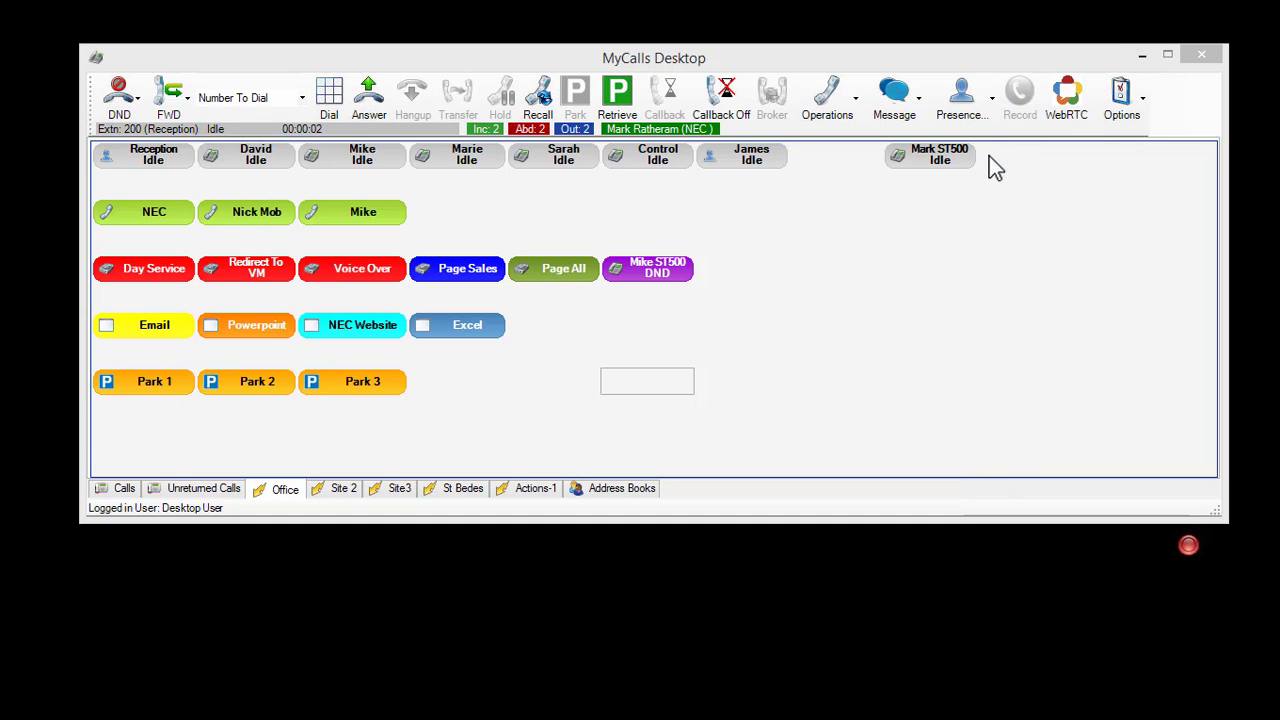